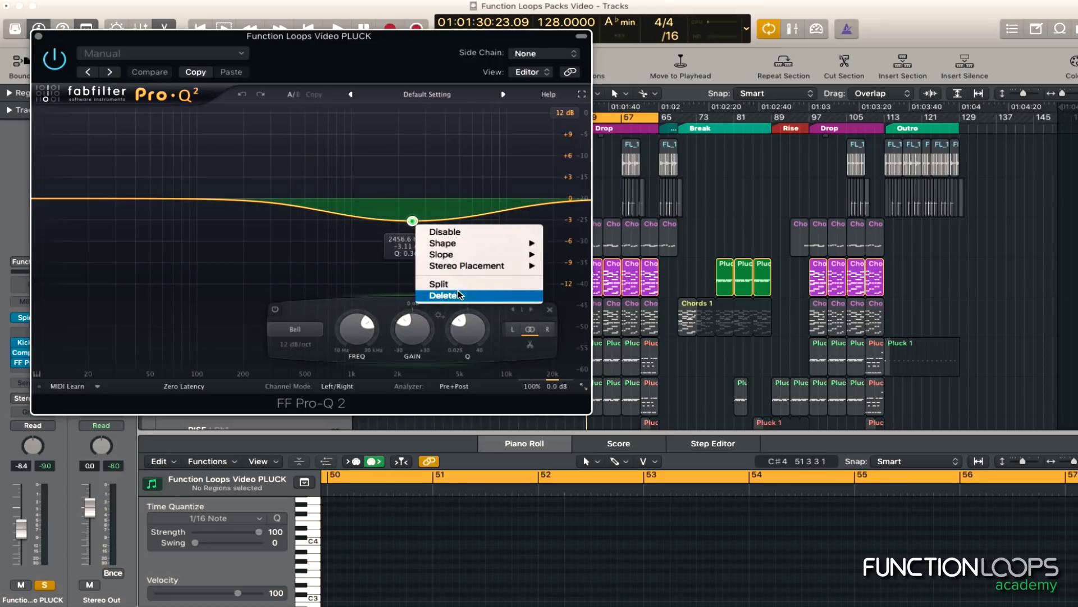
# Replace the default bell band in the pluck's Pro-Q 2 with a 12 dB/oct low cut and start playback
pyautogui.moveTo(344, 36); pyautogui.dragTo(522, 51)
pyautogui.moveTo(225, 209); pyautogui.dragTo(358, 213)
pyautogui.moveTo(483, 46); pyautogui.dragTo(645, 110)
pyautogui.press('space')
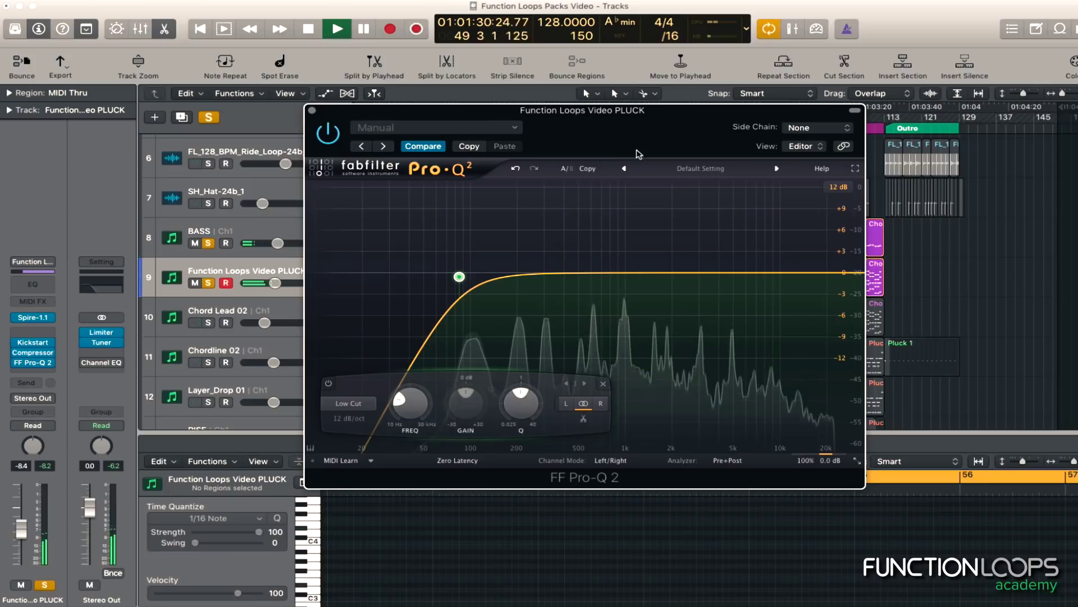
# Tune the pluck's low cut to about 77 Hz with Q 0.872, comparing the sound with the equaliser bypassed
pyautogui.moveTo(458, 276); pyautogui.dragTo(457, 273)
pyautogui.click(331, 134)
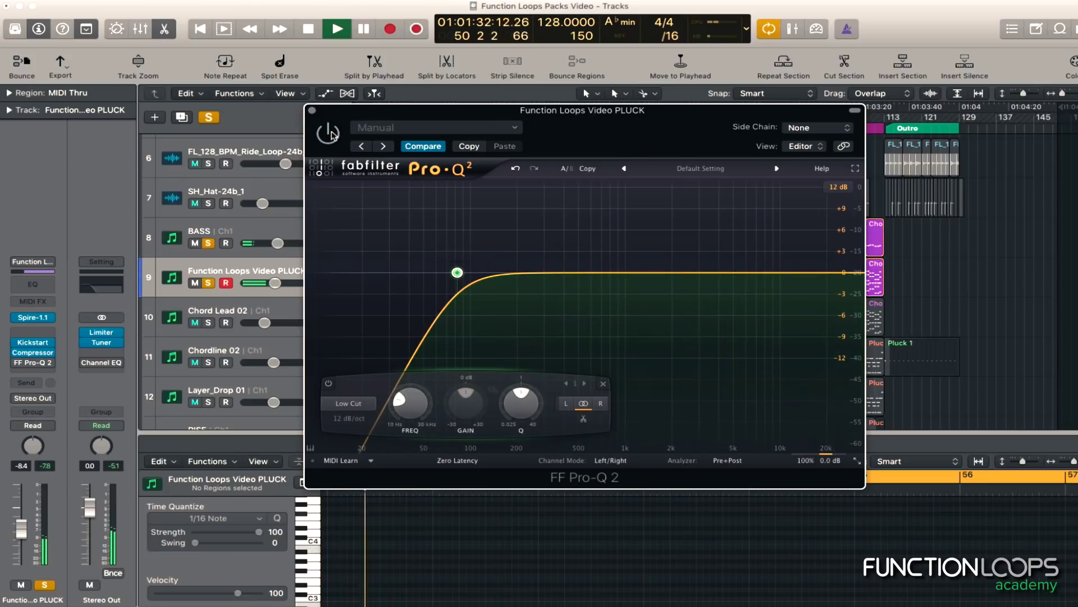
pyautogui.press('space')
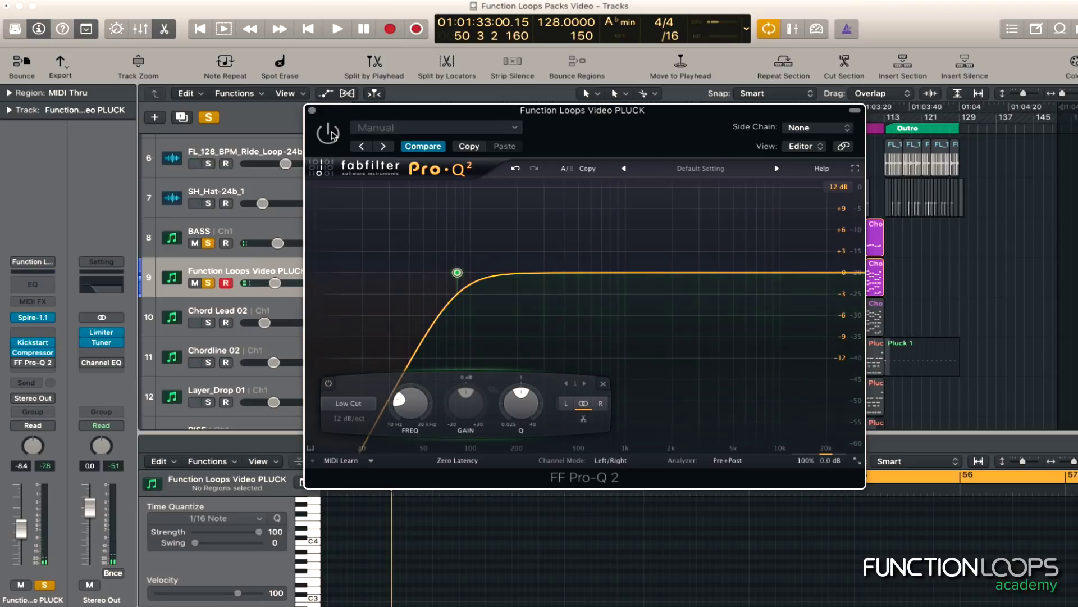
pyautogui.press('space')
pyautogui.moveTo(457, 273); pyautogui.dragTo(453, 281)
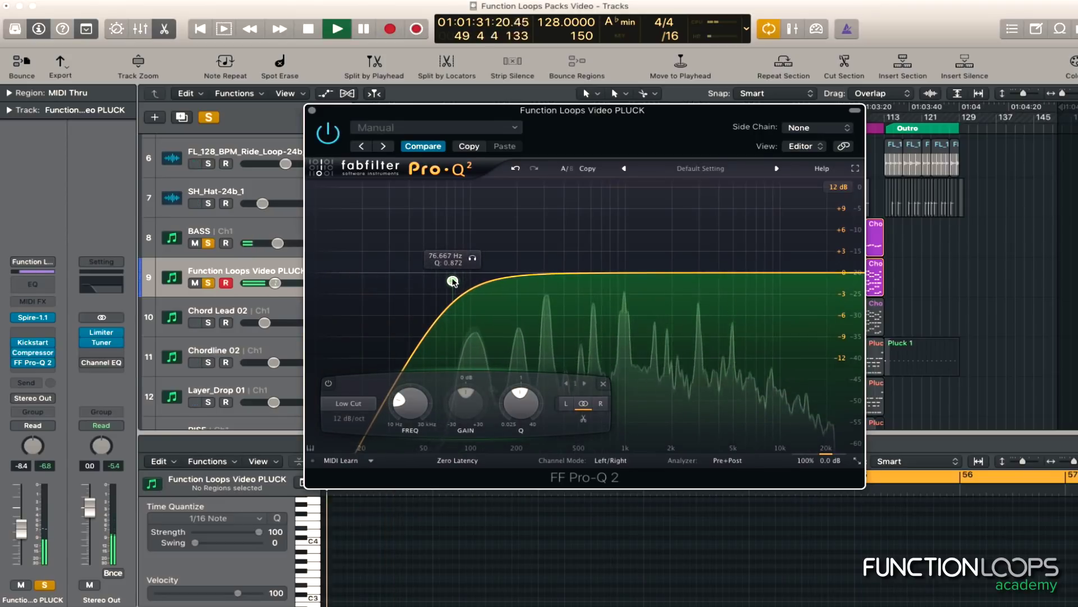
pyautogui.click(329, 135)
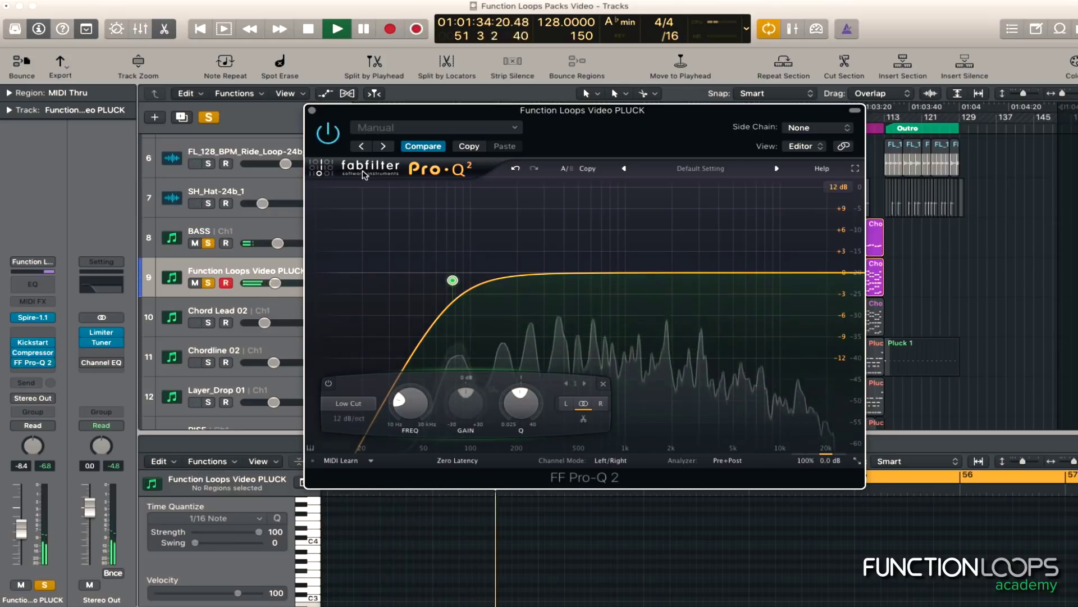
# Raise the pluck's low cut to about 217 Hz with Q 0.967, toggling the BASS track's solo to compare
pyautogui.click(207, 242)
pyautogui.moveTo(446, 283); pyautogui.dragTo(523, 274)
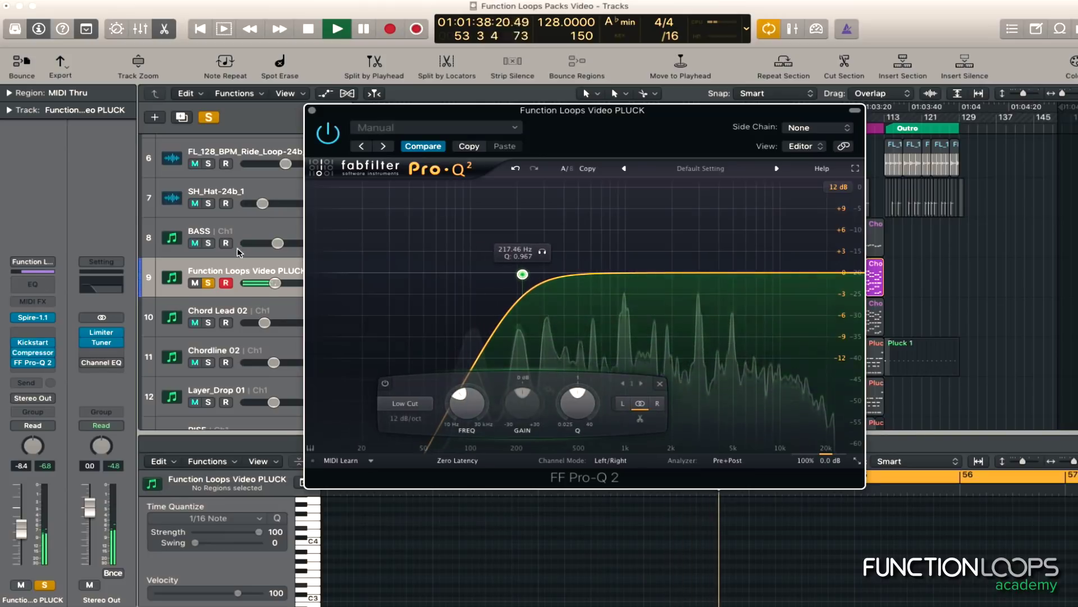
pyautogui.click(211, 243)
pyautogui.click(210, 244)
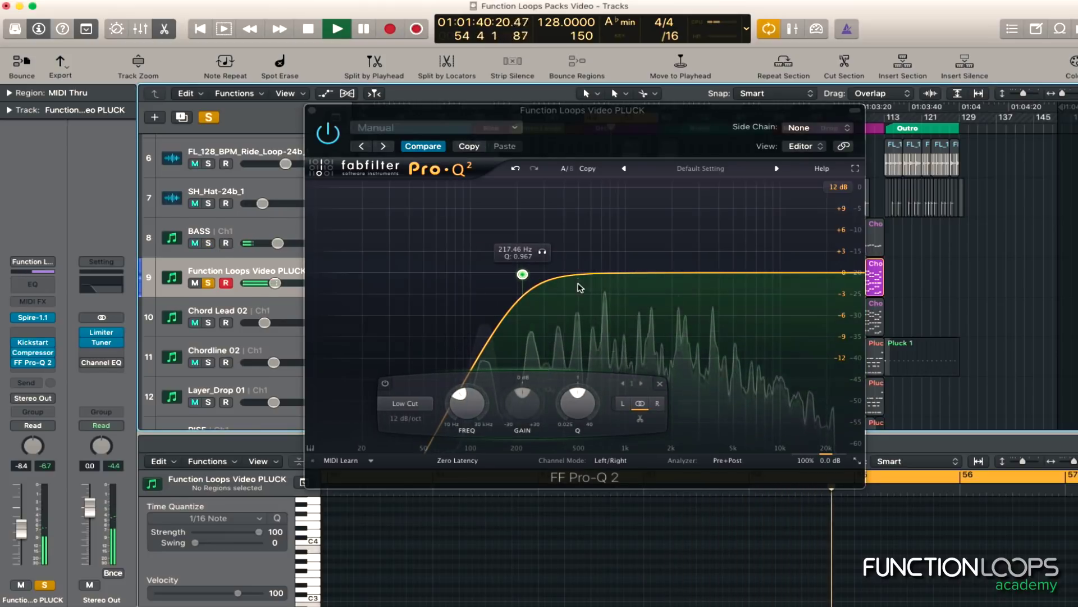
# Add a narrow bell band near 5 kHz to the pluck's equaliser, sweep it boosted, and cut it by about 4 dB
pyautogui.press('space')
pyautogui.moveTo(610, 274); pyautogui.dragTo(730, 140)
pyautogui.scroll(10, 622, 235)
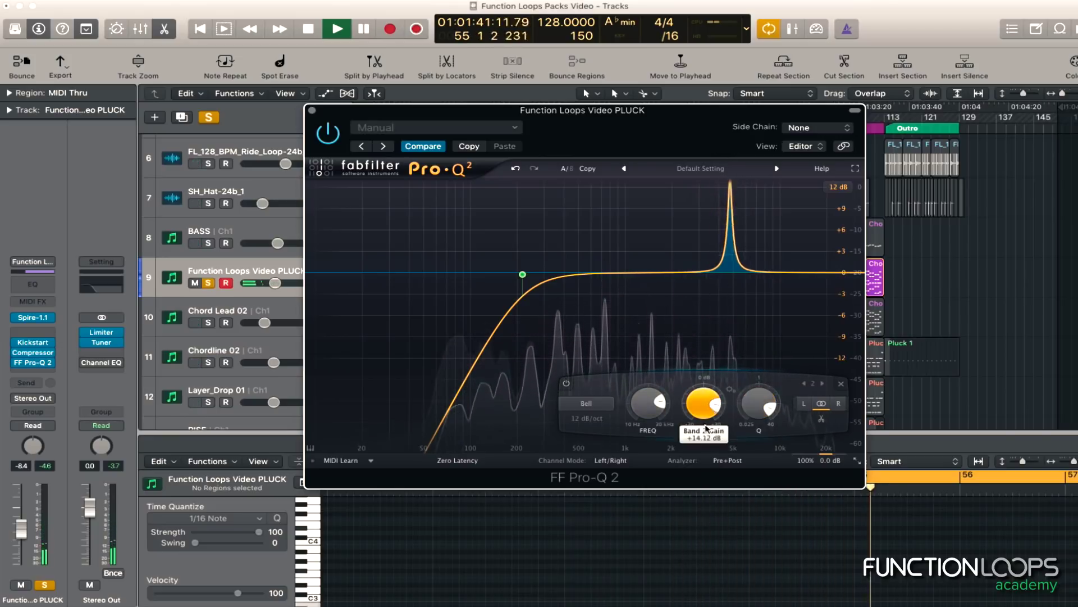
pyautogui.moveTo(703, 403); pyautogui.dragTo(701, 469)
# Add a narrow bell band at about 968 Hz with Q 40, set its gain to -2.61 dB, and close the equaliser
pyautogui.click(619, 272)
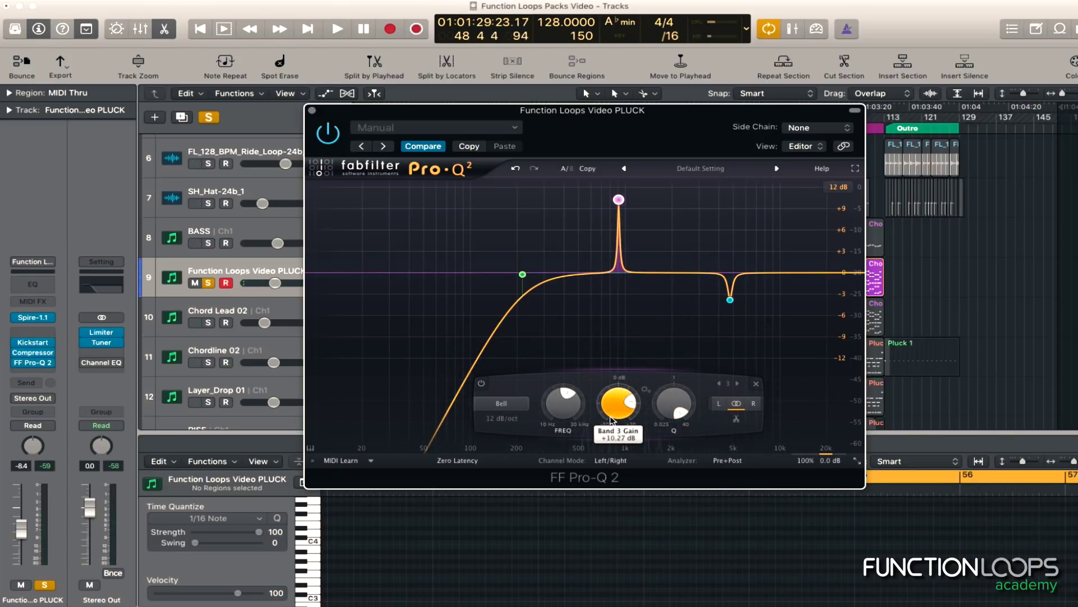
pyautogui.moveTo(557, 409); pyautogui.dragTo(618, 447)
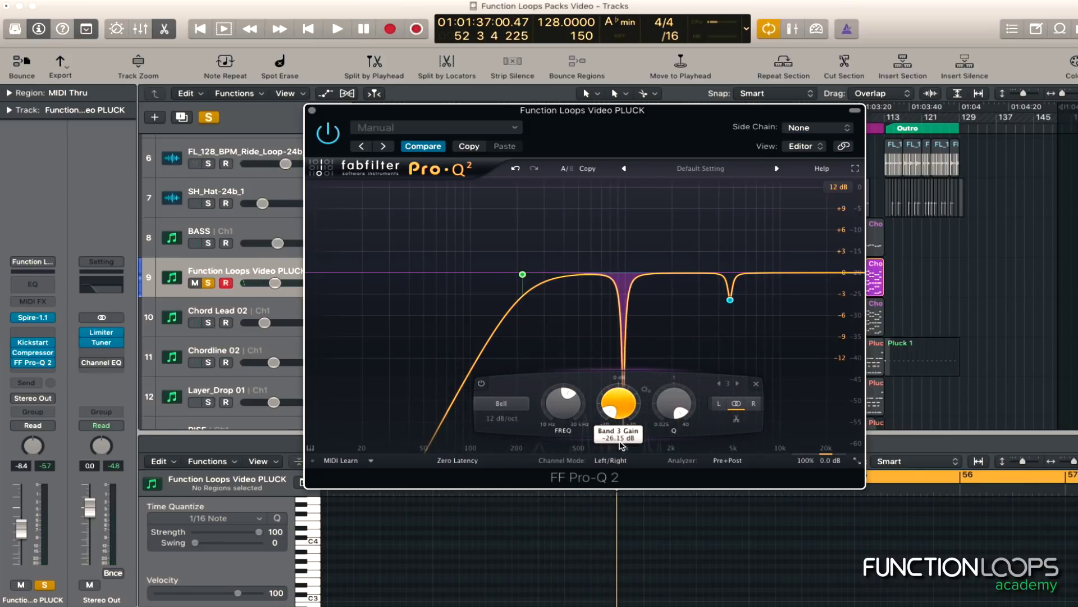
pyautogui.press('space')
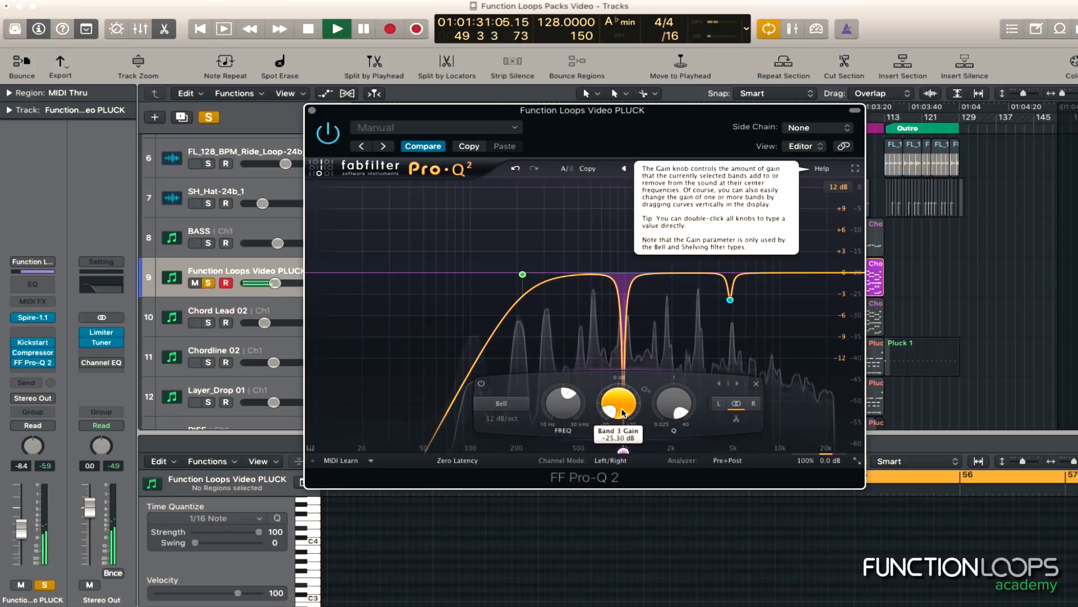
pyautogui.moveTo(624, 415); pyautogui.dragTo(625, 399)
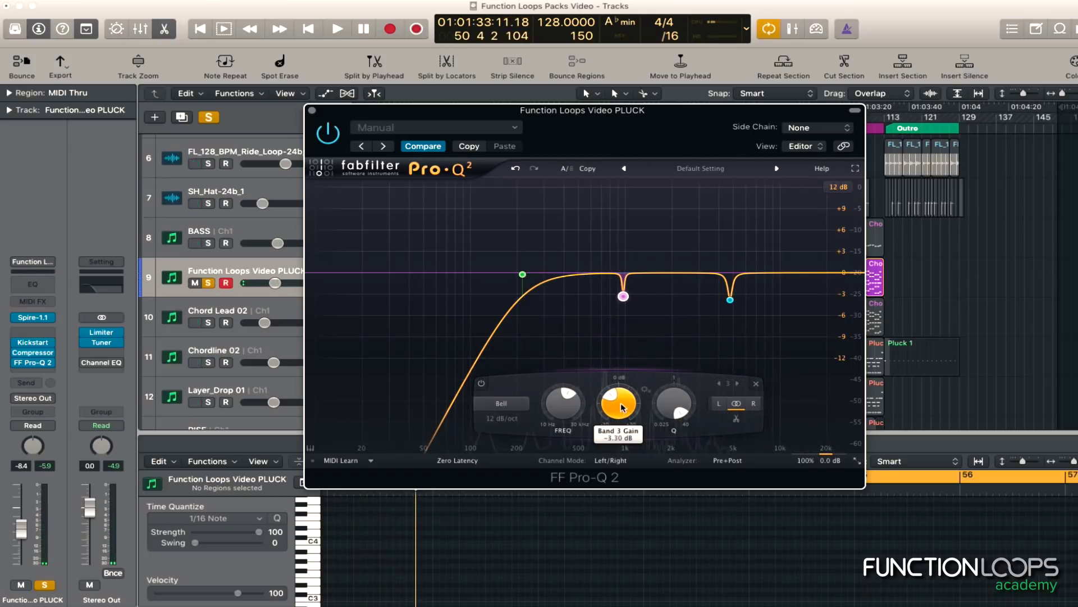
pyautogui.moveTo(628, 467); pyautogui.dragTo(626, 422)
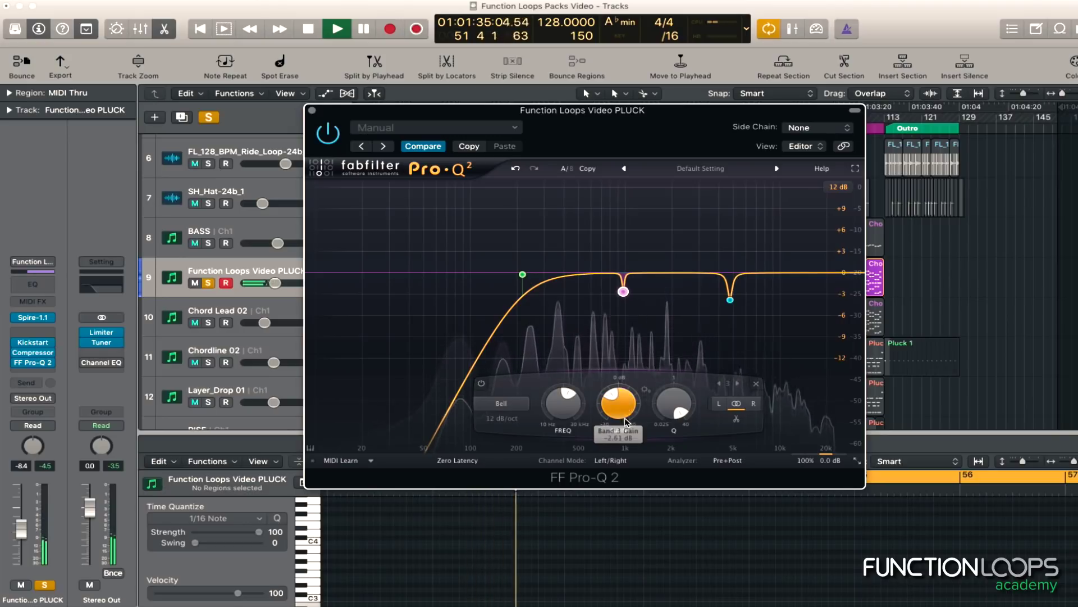
pyautogui.press('space')
pyautogui.click(312, 110)
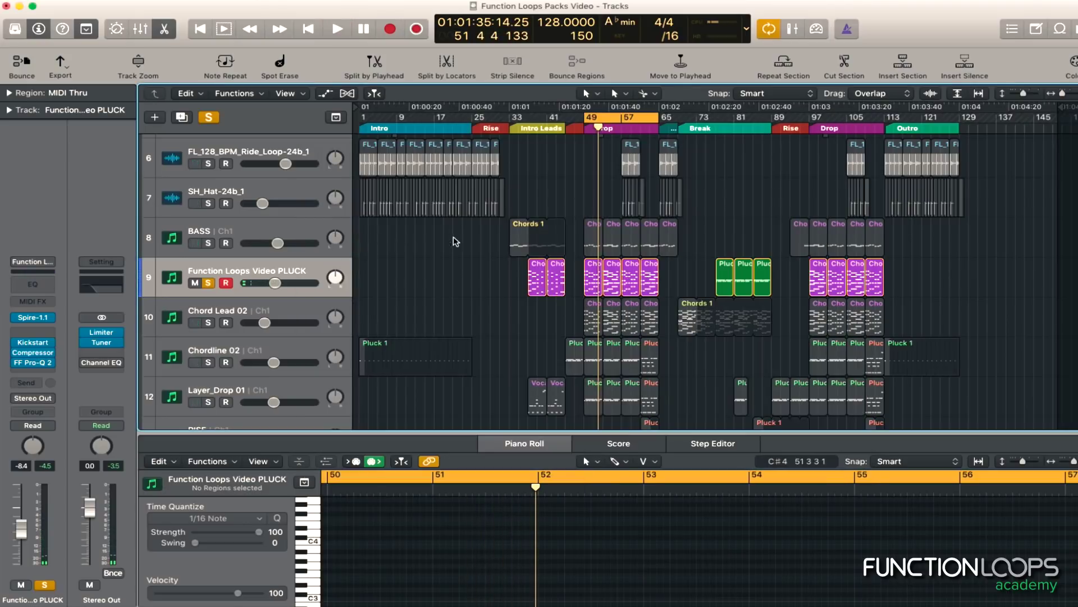
# Insert a Limiter after the pluck's Pro-Q 2 and set its gain to +5.5 dB and output level to -1.8 dB
pyautogui.press('space')
pyautogui.click(33, 372)
pyautogui.click(129, 520)
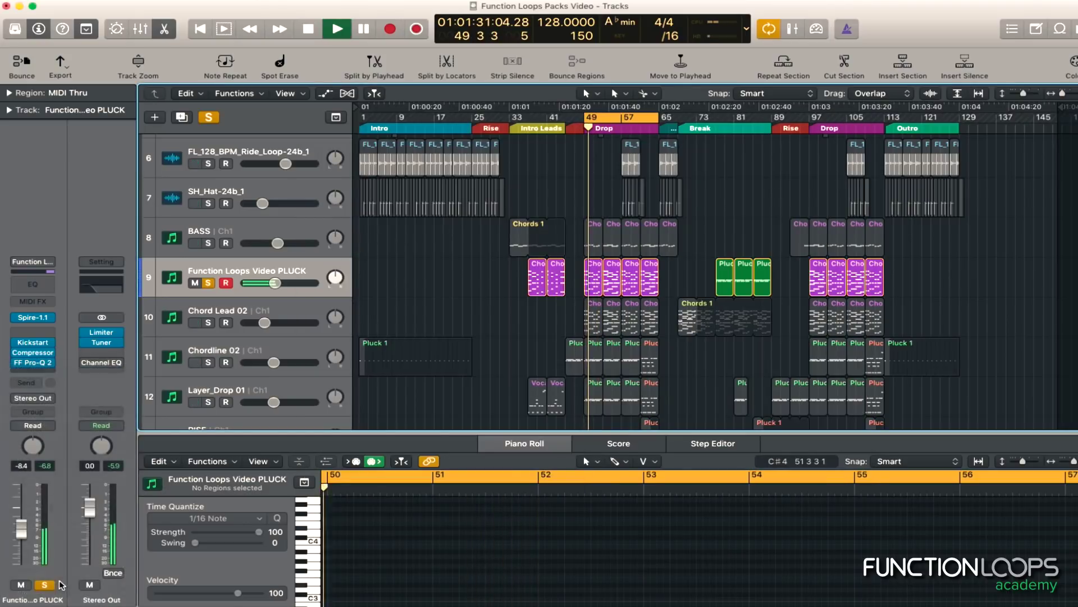
pyautogui.moveTo(315, 36); pyautogui.dragTo(546, 58)
pyautogui.moveTo(500, 169); pyautogui.dragTo(500, 149)
pyautogui.moveTo(667, 178); pyautogui.dragTo(666, 186)
pyautogui.moveTo(500, 169); pyautogui.dragTo(540, 113)
pyautogui.moveTo(646, 171); pyautogui.dragTo(645, 178)
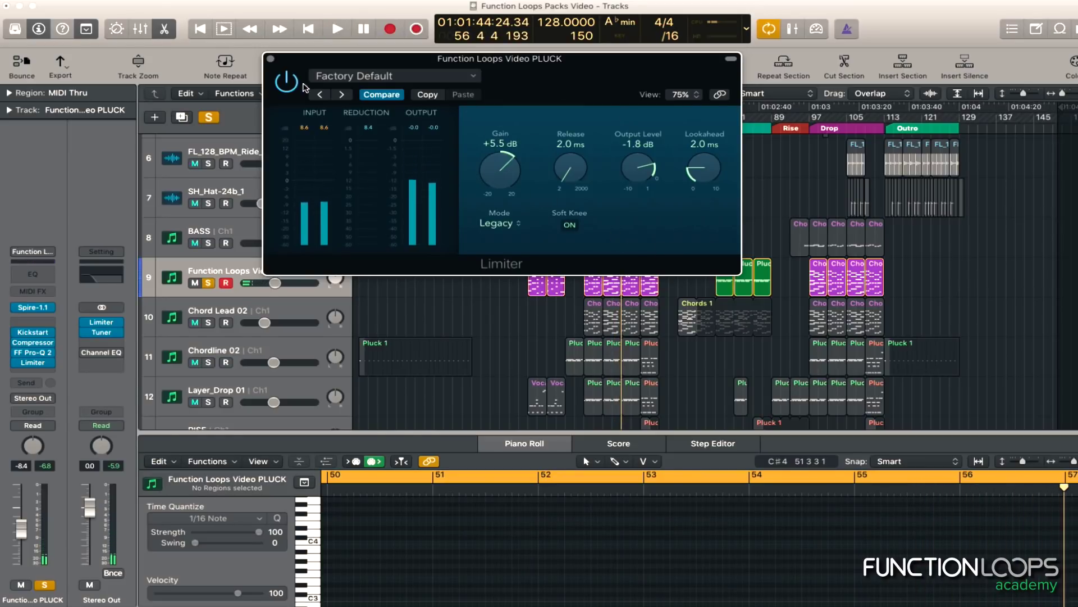
pyautogui.click(271, 59)
# Play the pluck with the BASS track soloed alongside it and review the pluck's Pro-Q 2 curve
pyautogui.press('space')
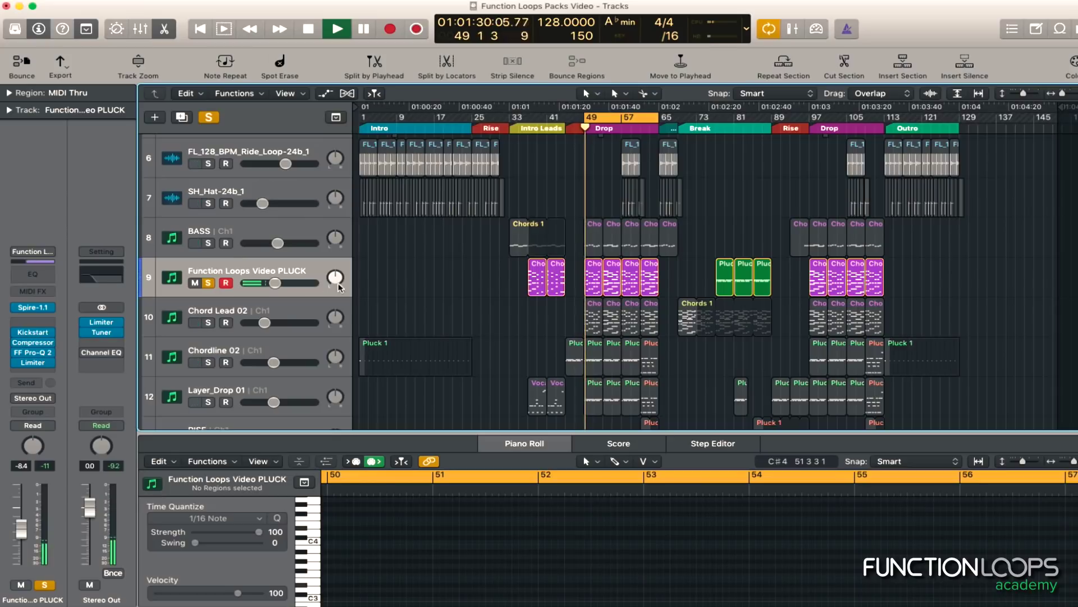
pyautogui.click(208, 243)
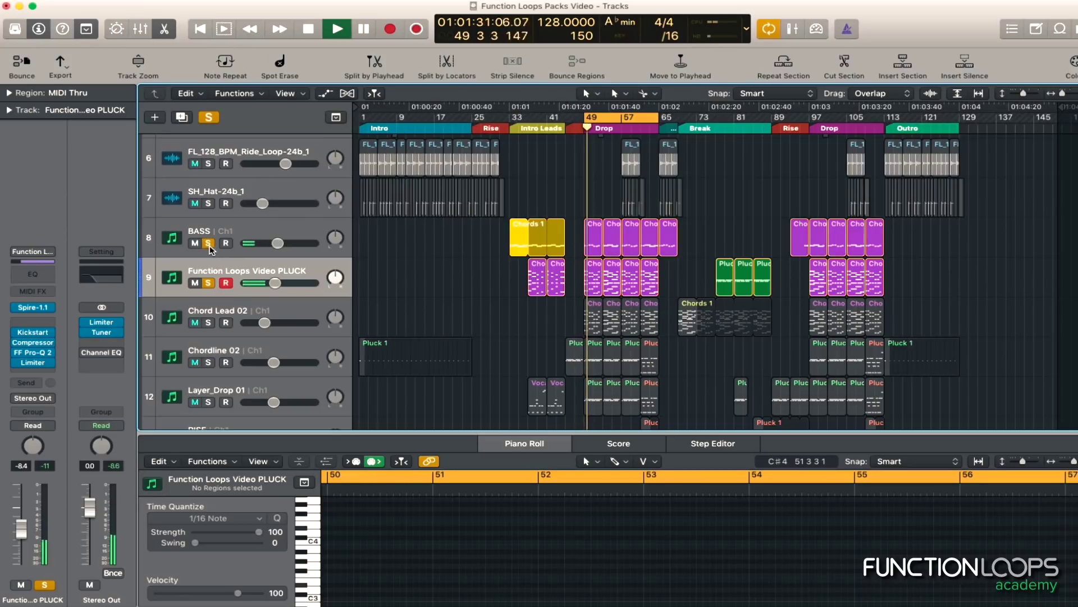
pyautogui.click(33, 352)
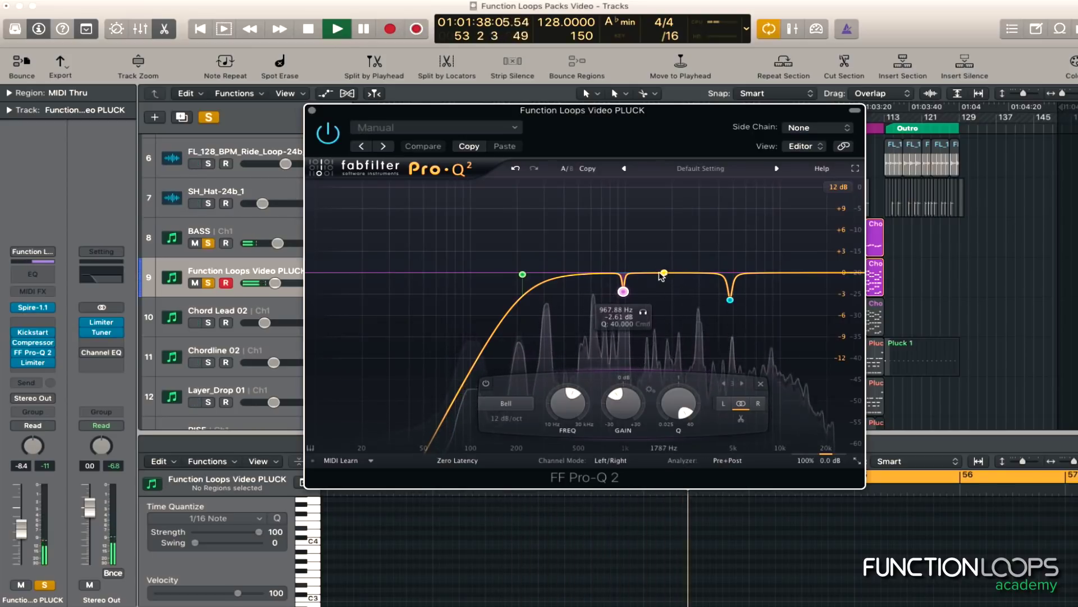
pyautogui.click(312, 110)
# Select the BASS track and examine its Channel EQ settings
pyautogui.click(242, 227)
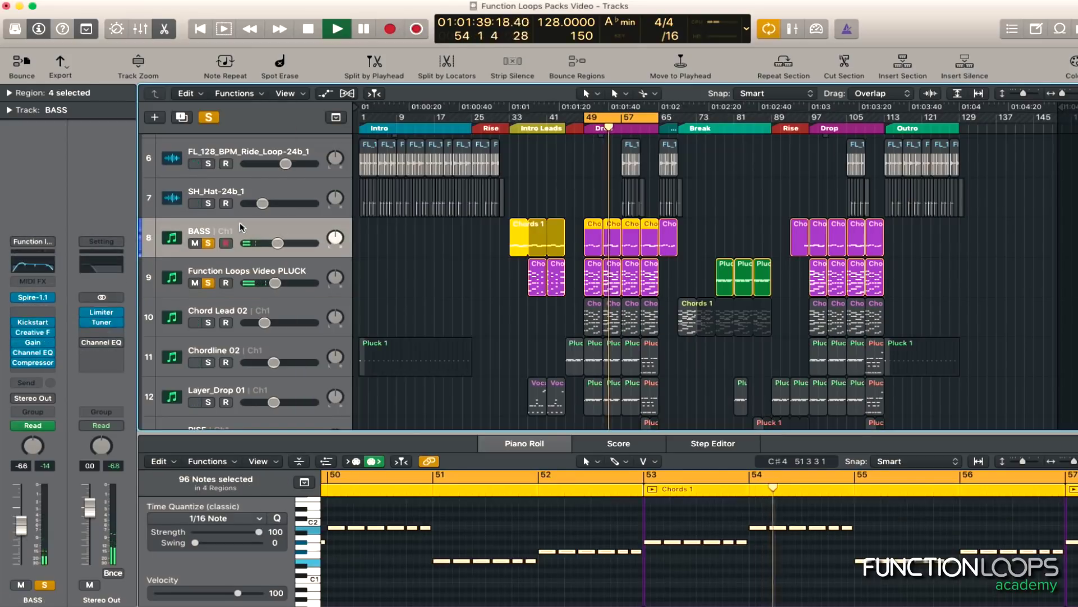
pyautogui.click(45, 352)
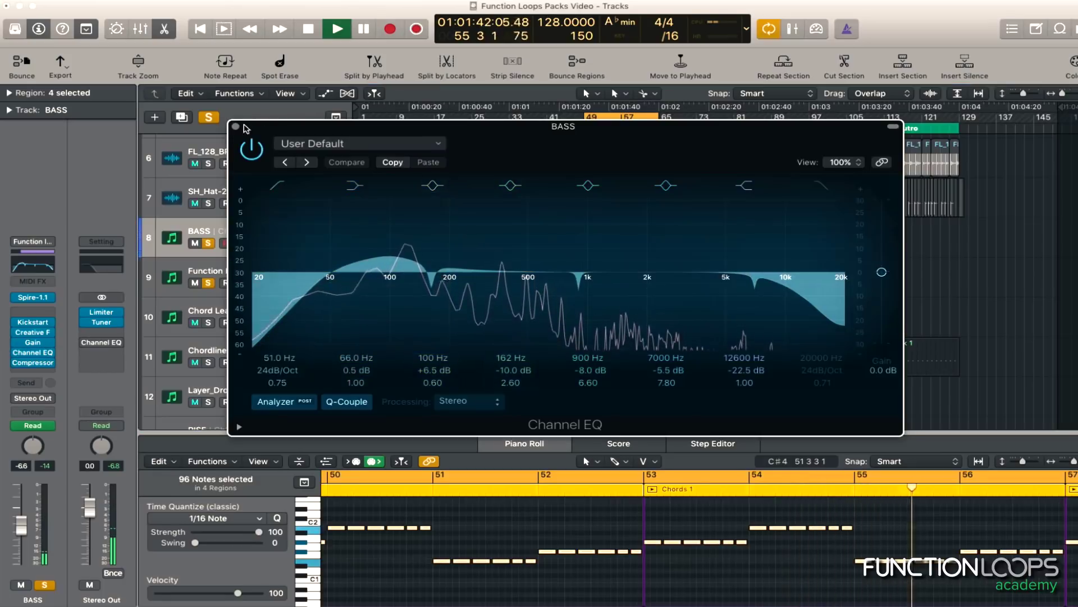
pyautogui.click(236, 126)
pyautogui.click(42, 363)
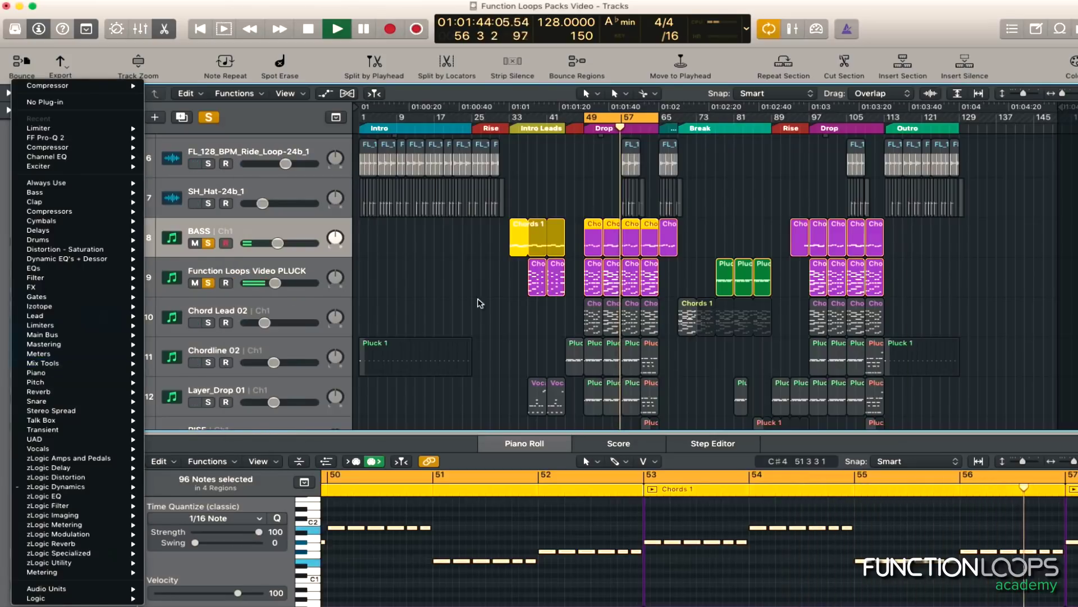
pyautogui.click(481, 303)
# Insert FF Pro-Q 2 after the Compressor on the BASS track and delete its default band
pyautogui.click(40, 373)
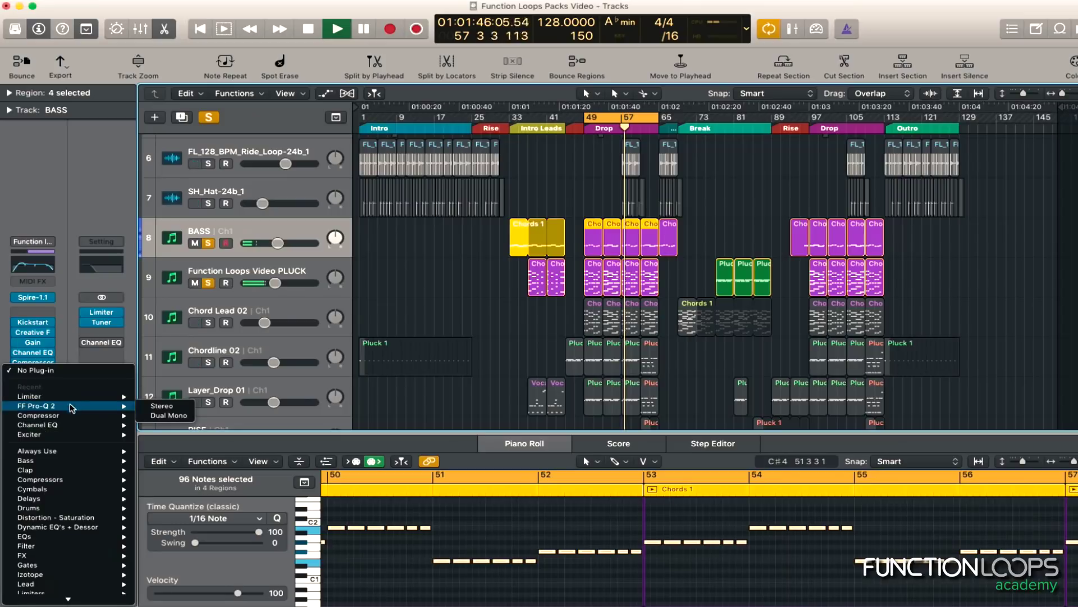
pyautogui.click(422, 274)
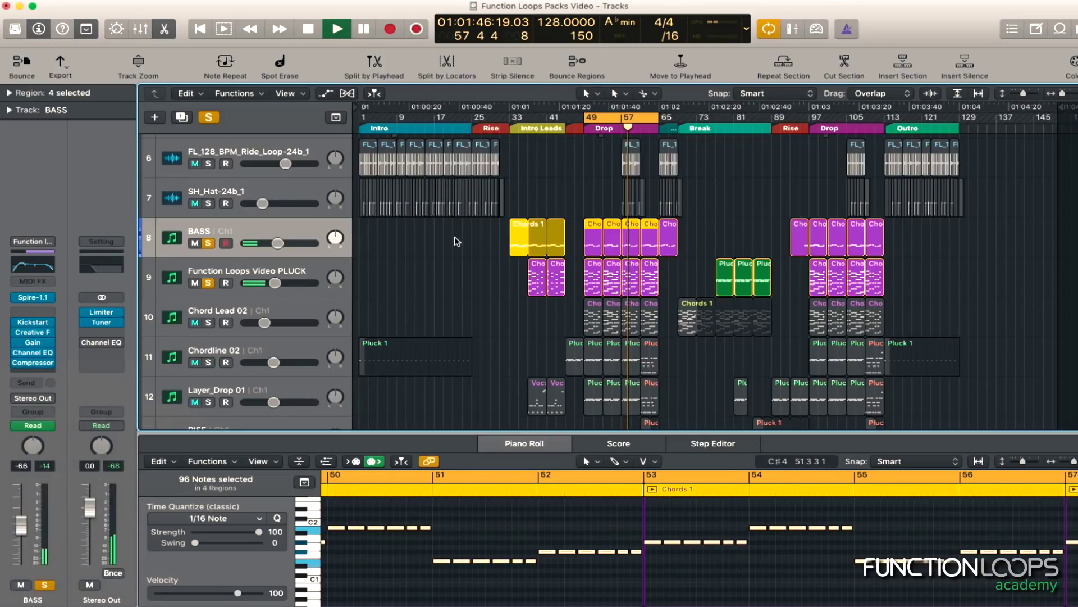
pyautogui.doubleClick(411, 220)
pyautogui.rightClick(412, 220)
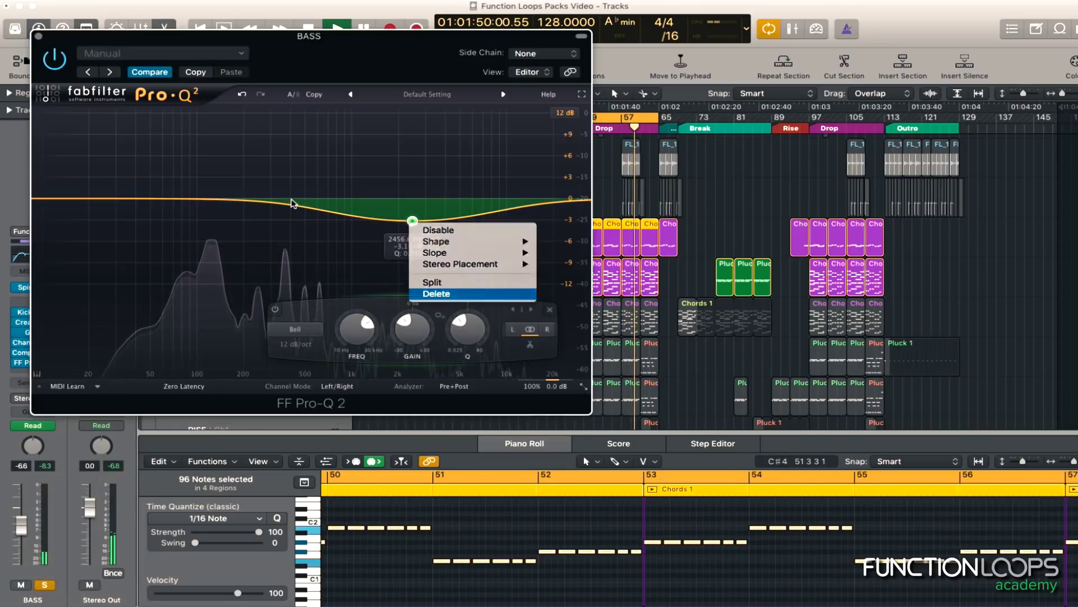
pyautogui.press('Return')
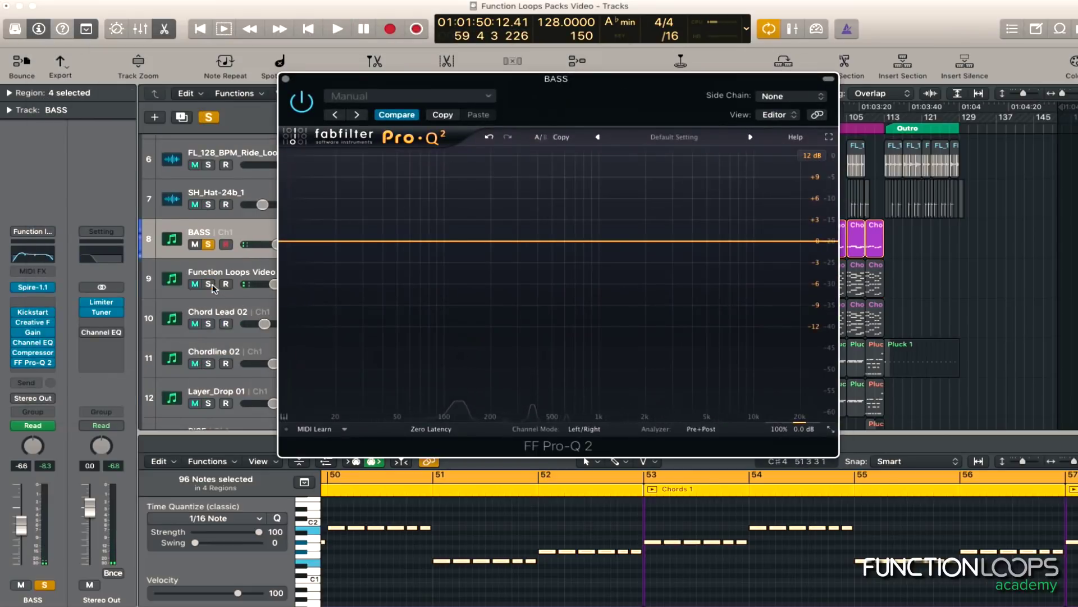
# Add a narrow bell band at about 1027 Hz to the BASS equaliser, cut it to -9.08 dB, and close the plug-in
pyautogui.press('space')
pyautogui.doubleClick(558, 240)
pyautogui.moveTo(558, 240); pyautogui.dragTo(602, 140)
pyautogui.scroll(-3, 613, 193)
pyautogui.scroll(8, 609, 193)
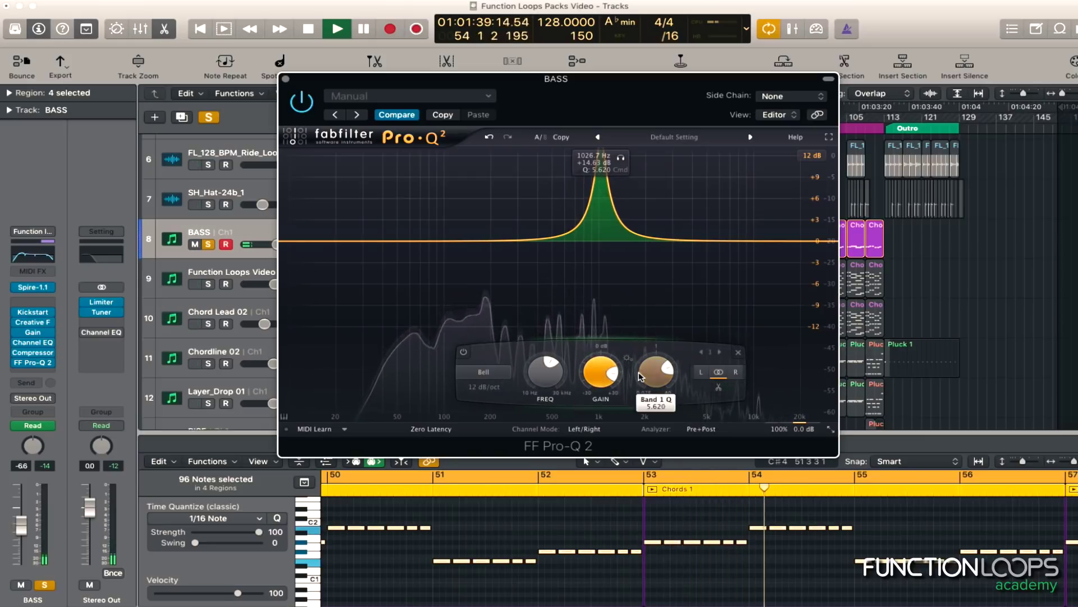
pyautogui.moveTo(639, 372); pyautogui.dragTo(593, 443)
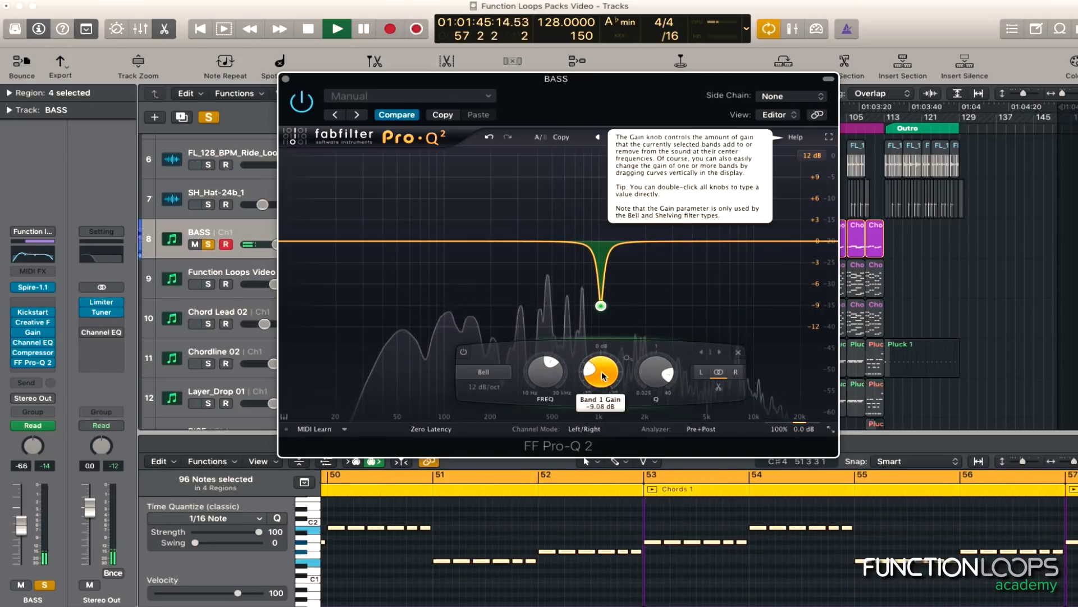
pyautogui.press('space')
pyautogui.click(285, 79)
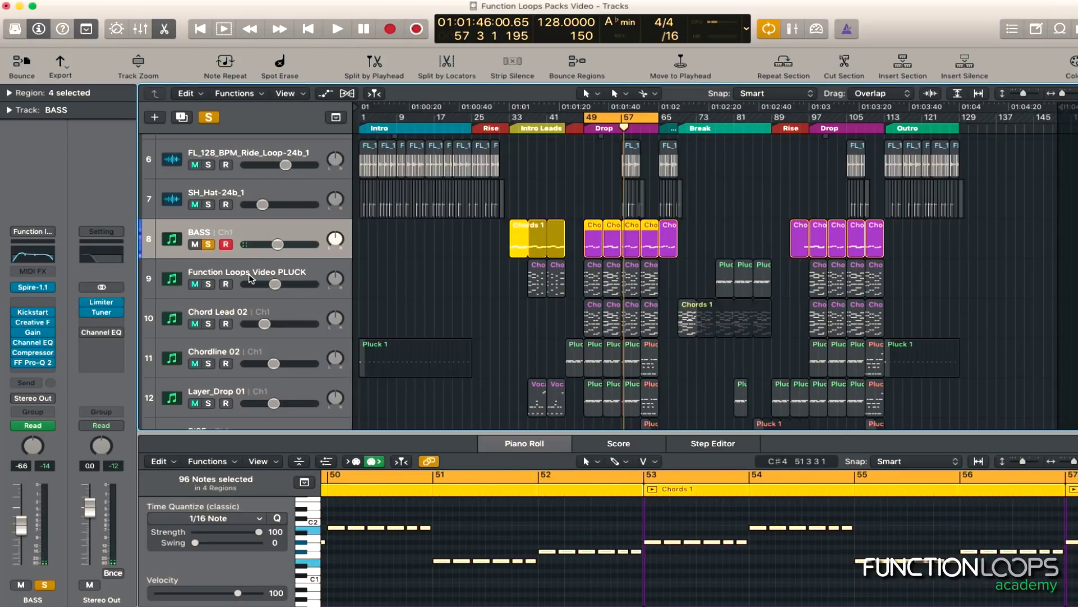
# Deepen the pluck's notch near 1 kHz to about -9 dB and add a high cut at about 11.3 kHz with Q 0.920
pyautogui.click(257, 274)
pyautogui.press('space')
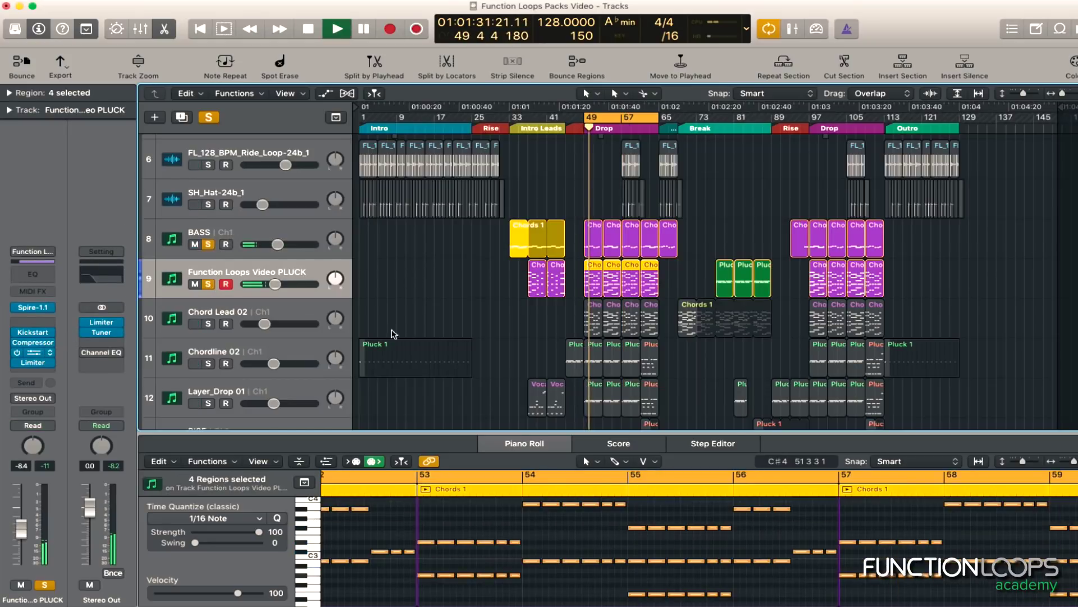
pyautogui.click(33, 352)
pyautogui.moveTo(624, 289); pyautogui.dragTo(625, 337)
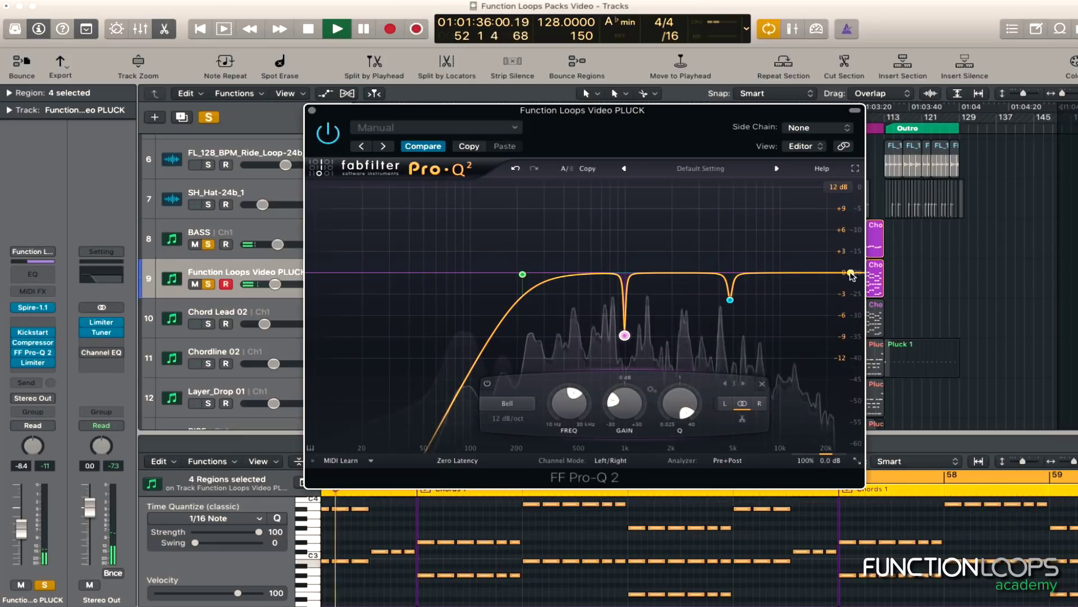
pyautogui.moveTo(851, 275); pyautogui.dragTo(788, 277)
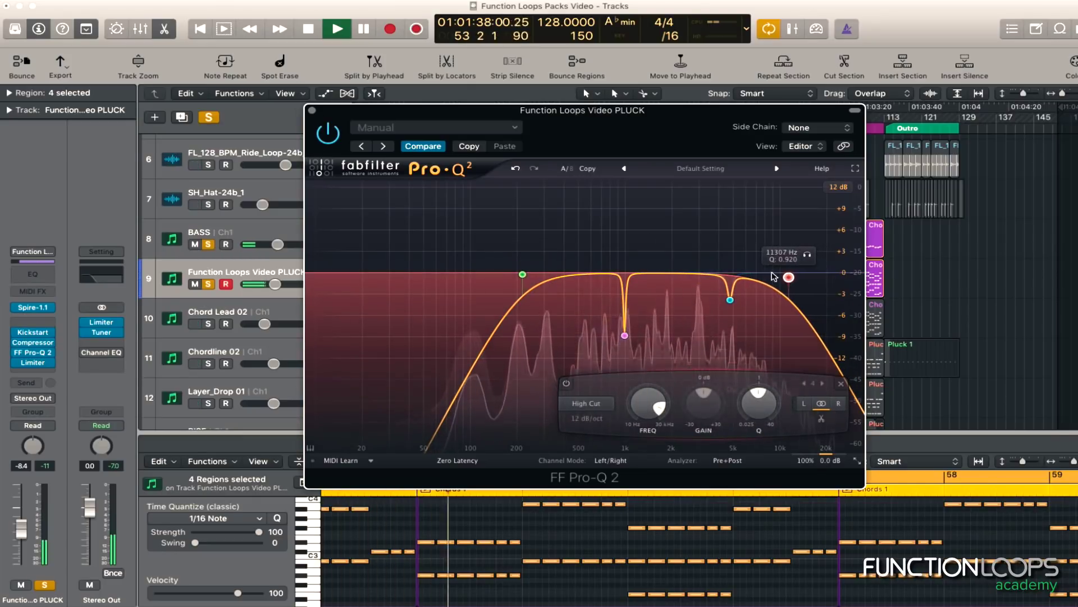
pyautogui.press('v')
# Lower the pluck track's volume to -14.2 dB
pyautogui.moveTo(279, 288); pyautogui.dragTo(268, 284)
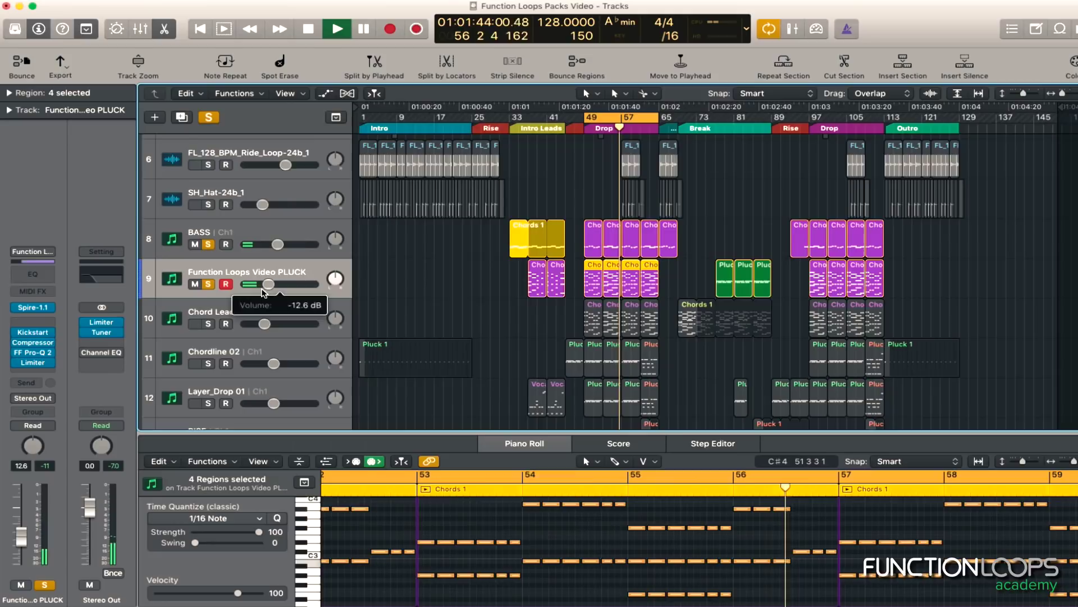
pyautogui.scroll(-2, 309, 279)
pyautogui.moveTo(269, 234); pyautogui.dragTo(273, 235)
# Solo the FL_105BPM_Kick Loop-24b_4 and Audio 8 tracks alongside the pluck and bass
pyautogui.scroll(6, 212, 177)
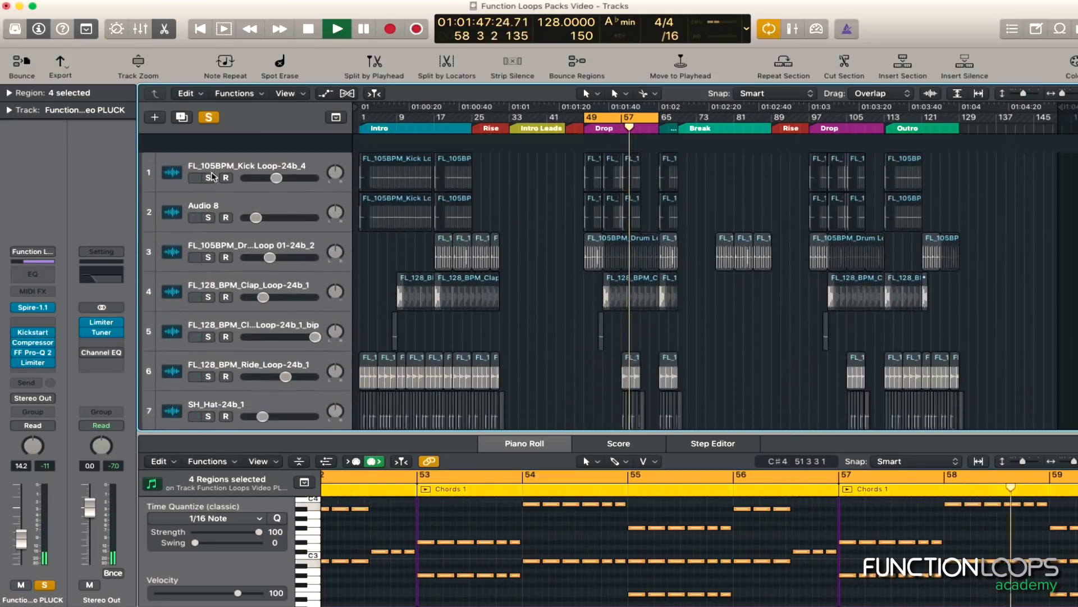
pyautogui.click(209, 160)
pyautogui.click(209, 199)
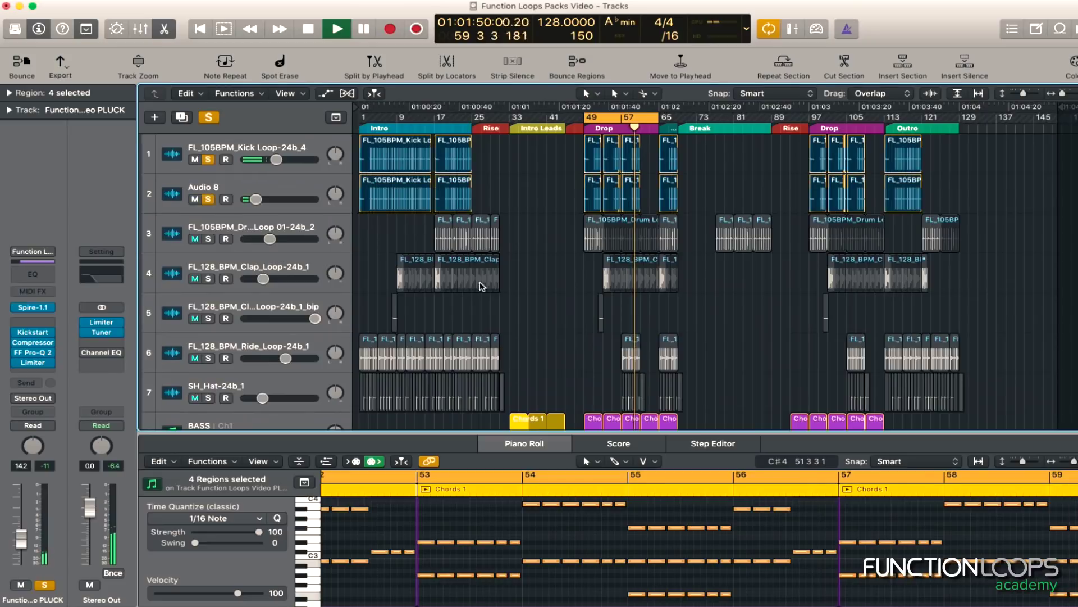
# Compare the drop with and without the Function Loops Video PLUCK track by switching its solo off and on during playback
pyautogui.scroll(-8, 481, 287)
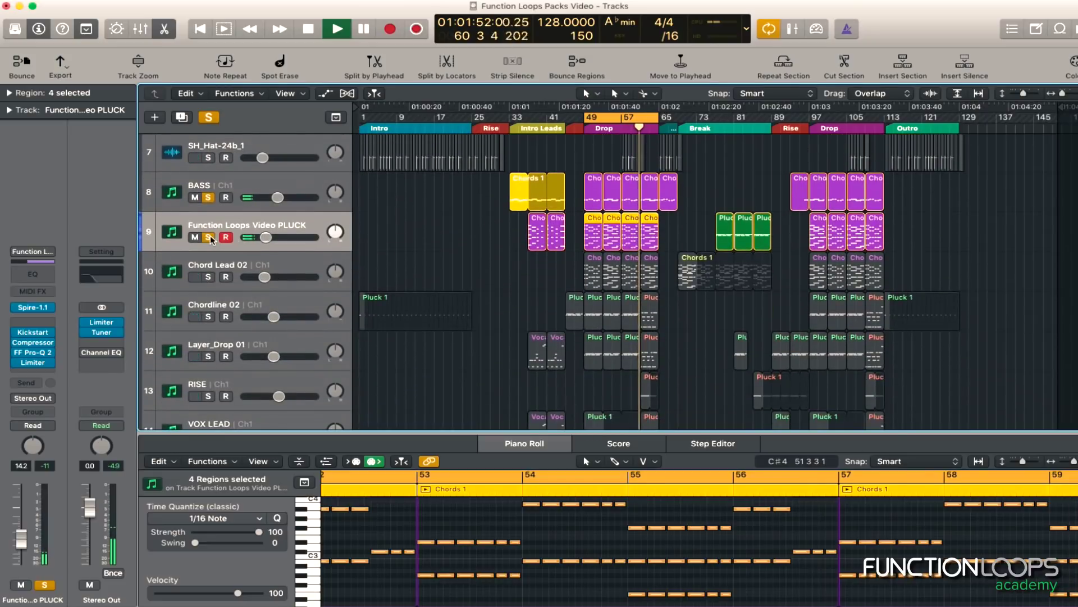
pyautogui.click(209, 237)
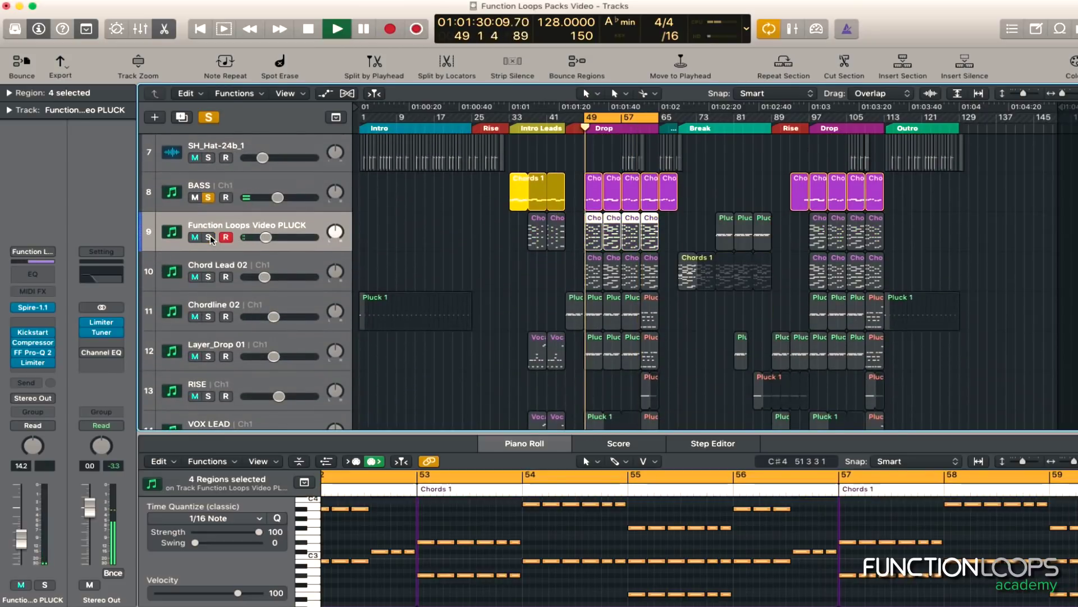
pyautogui.click(209, 236)
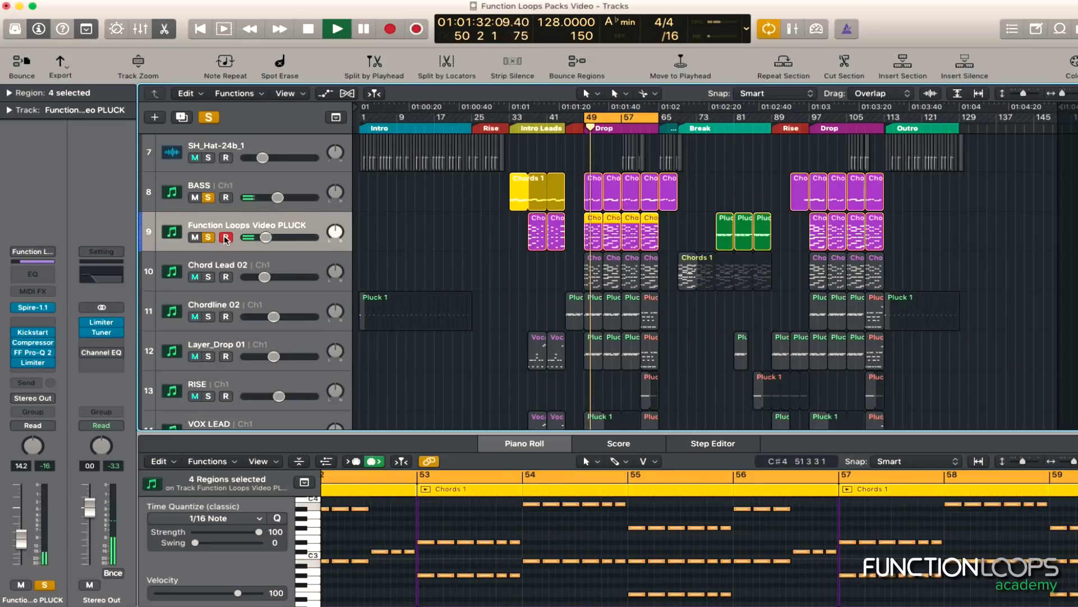
pyautogui.press('space')
pyautogui.scroll(-1, 528, 279)
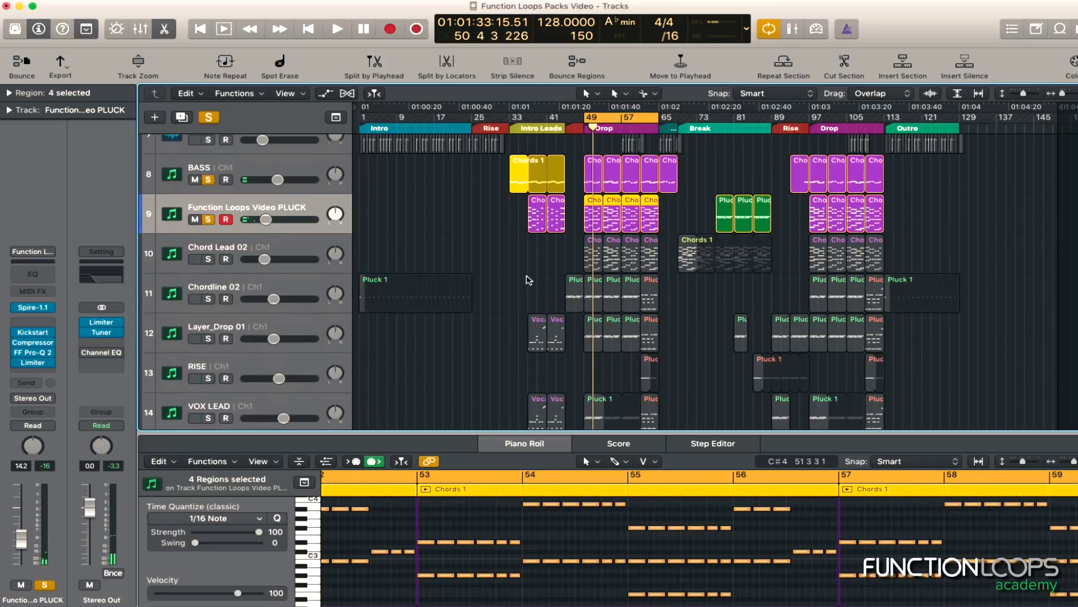
pyautogui.press('space')
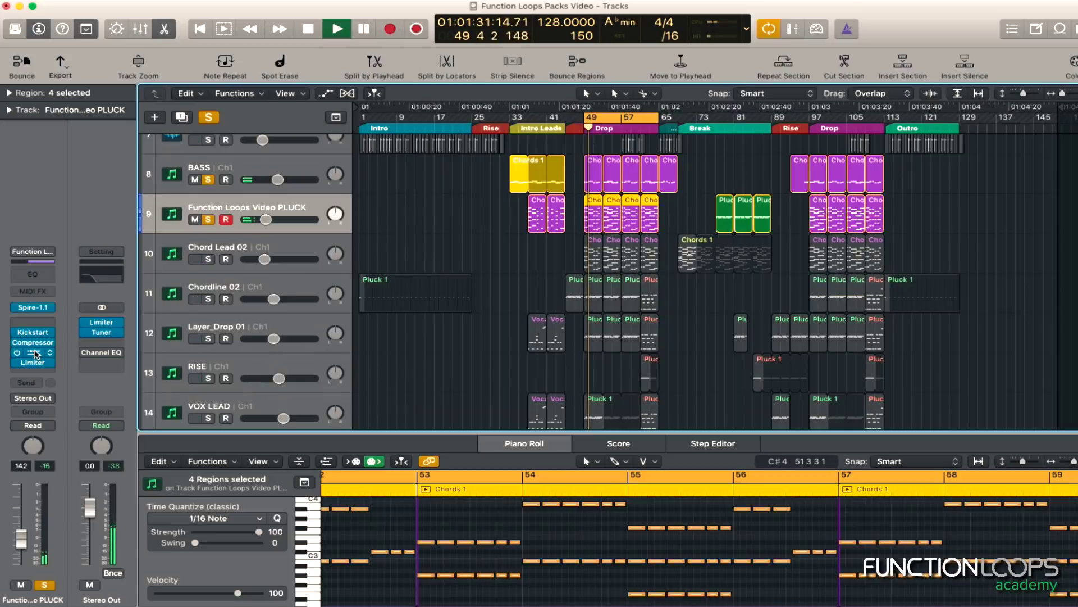
pyautogui.press('space')
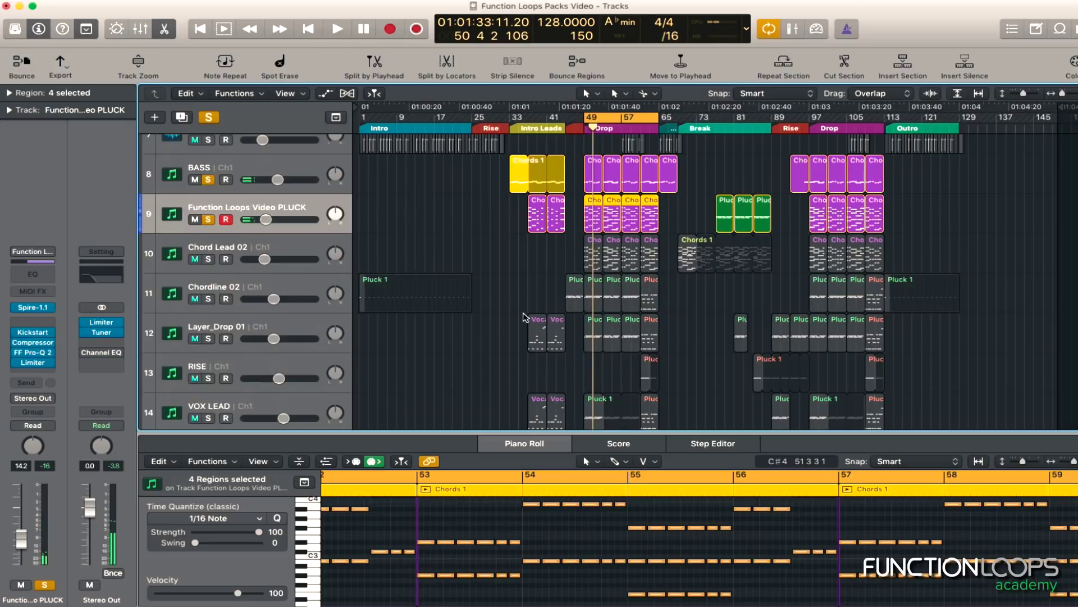
# Solo the Chord Lead 02 track alongside BASS and the pluck, select it, and play the drop
pyautogui.click(209, 259)
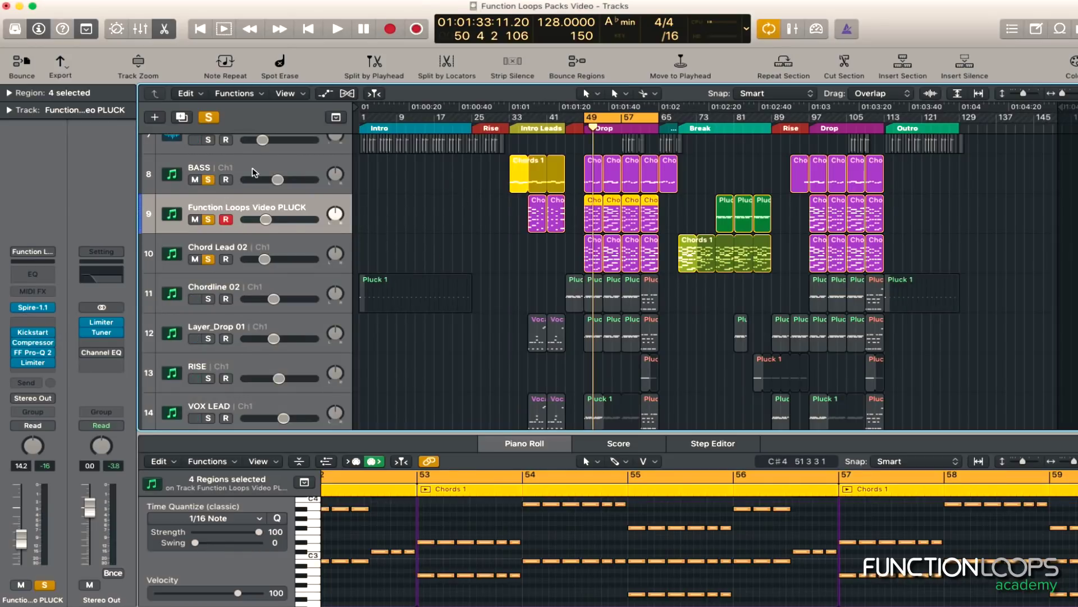
pyautogui.click(285, 176)
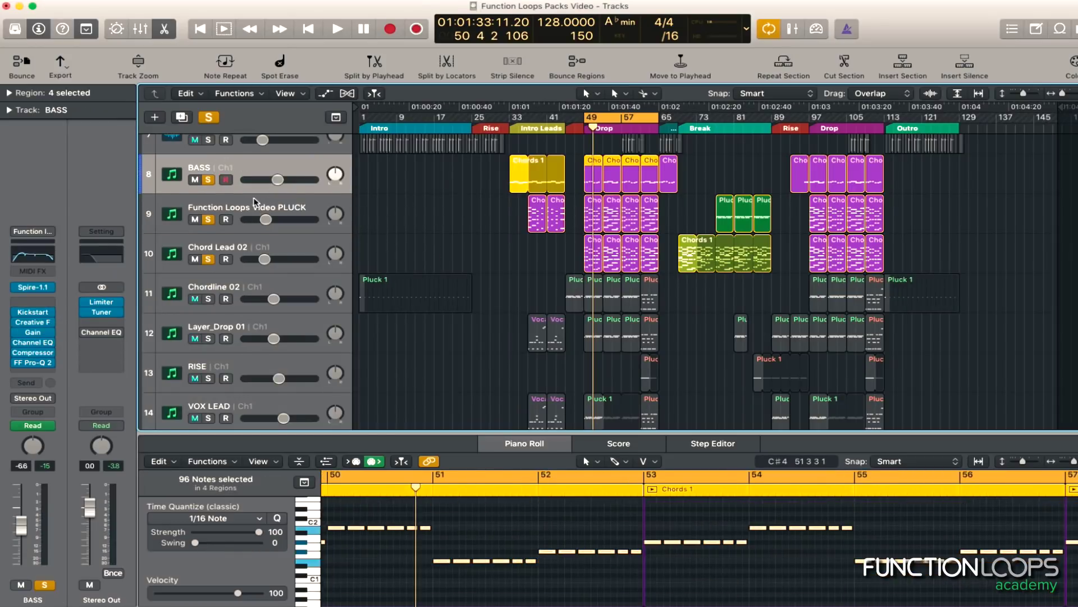
pyautogui.click(309, 222)
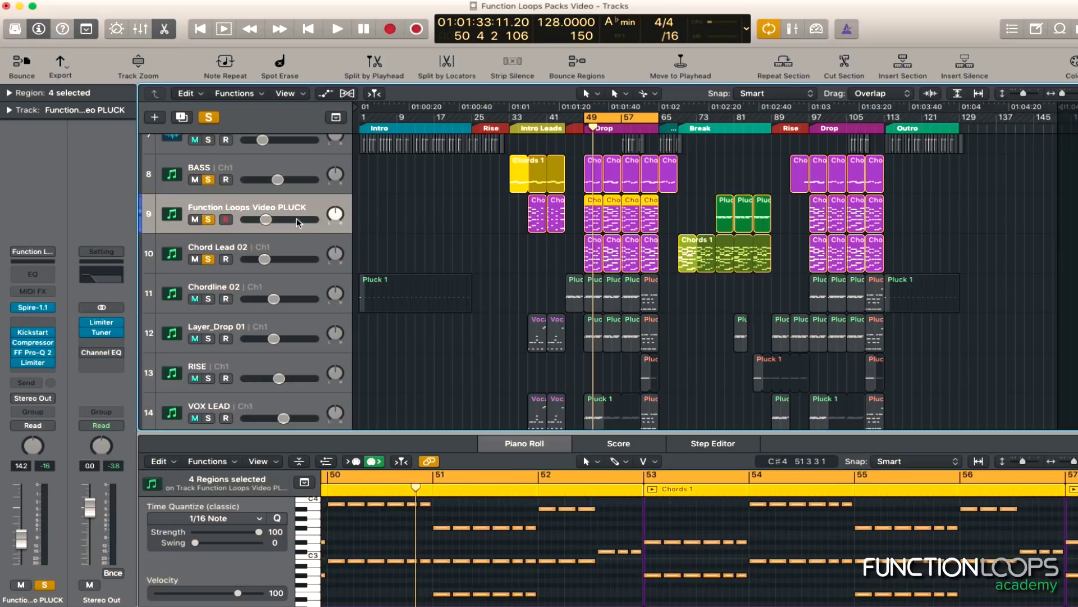
pyautogui.click(238, 248)
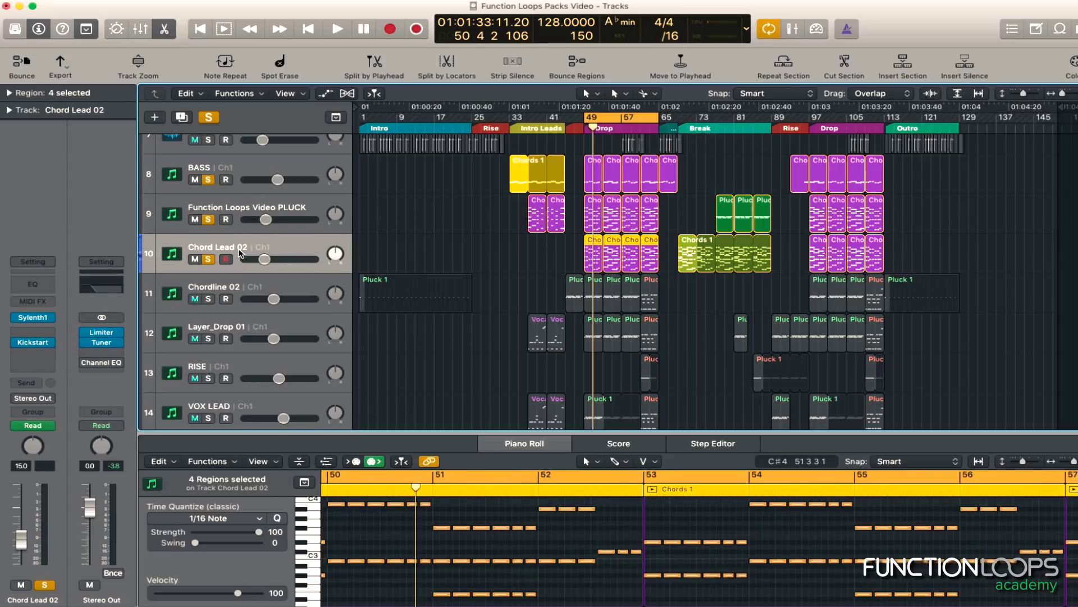
pyautogui.press('space')
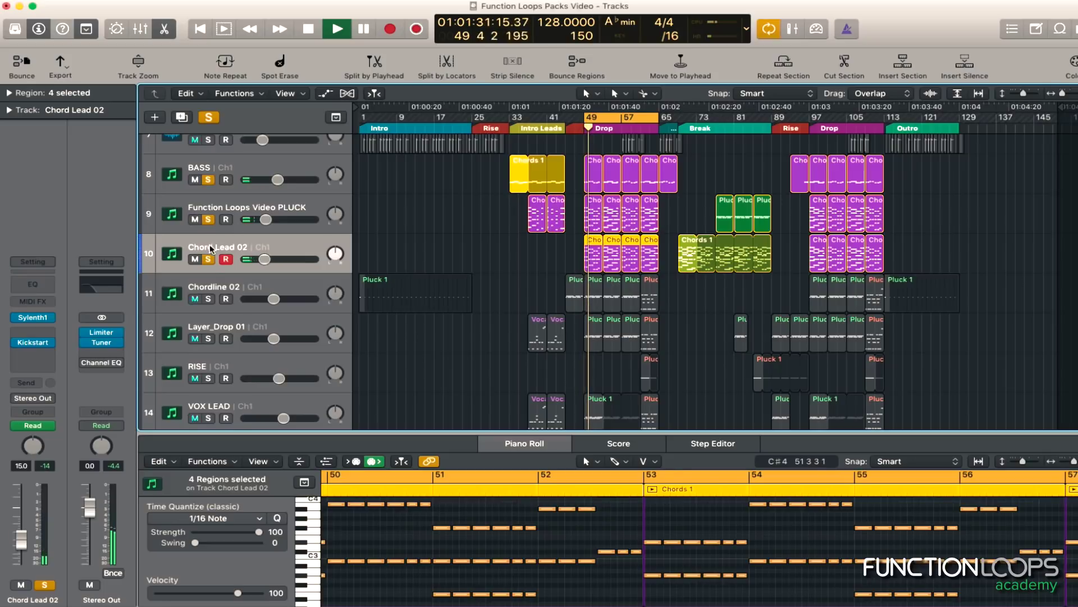
pyautogui.press('space')
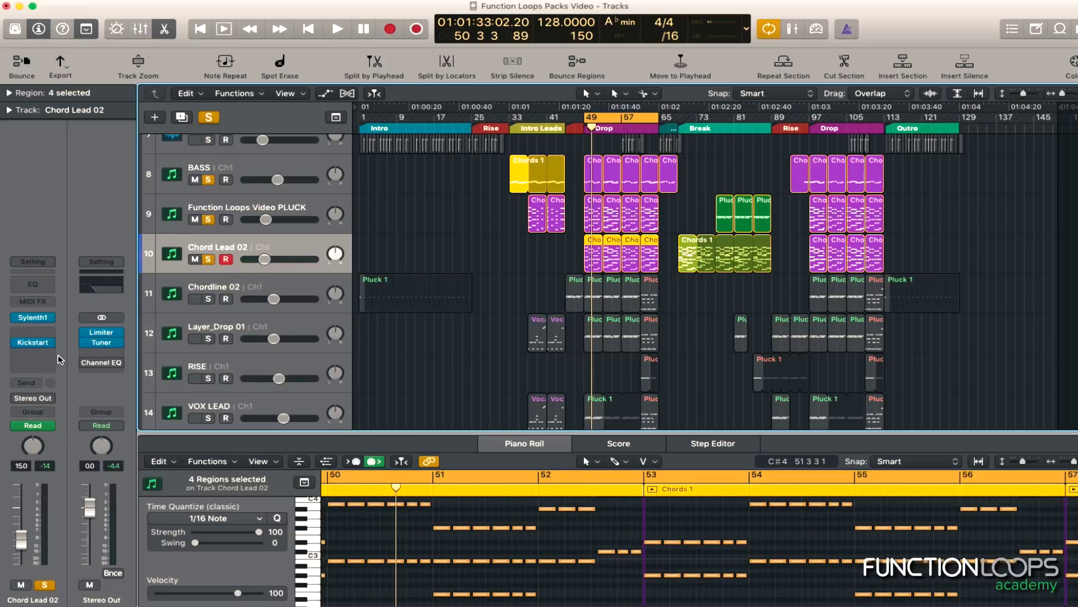
# Insert a Compressor after Kickstart on the Function Loops Video PLUCK track and load the VAlly preset
pyautogui.press('Up')
pyautogui.press('space')
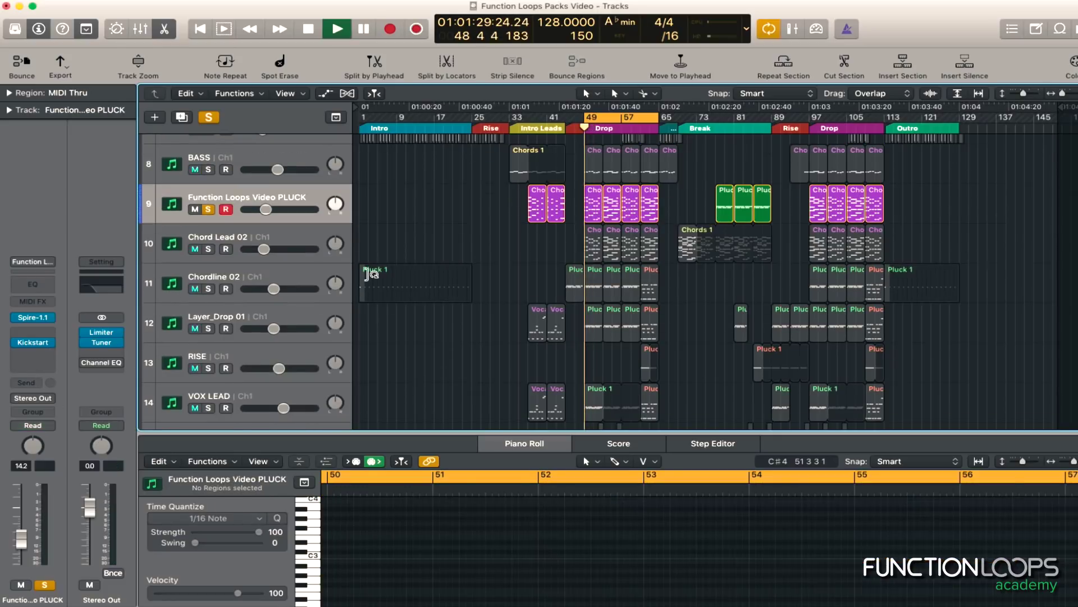
pyautogui.click(45, 360)
pyautogui.click(183, 380)
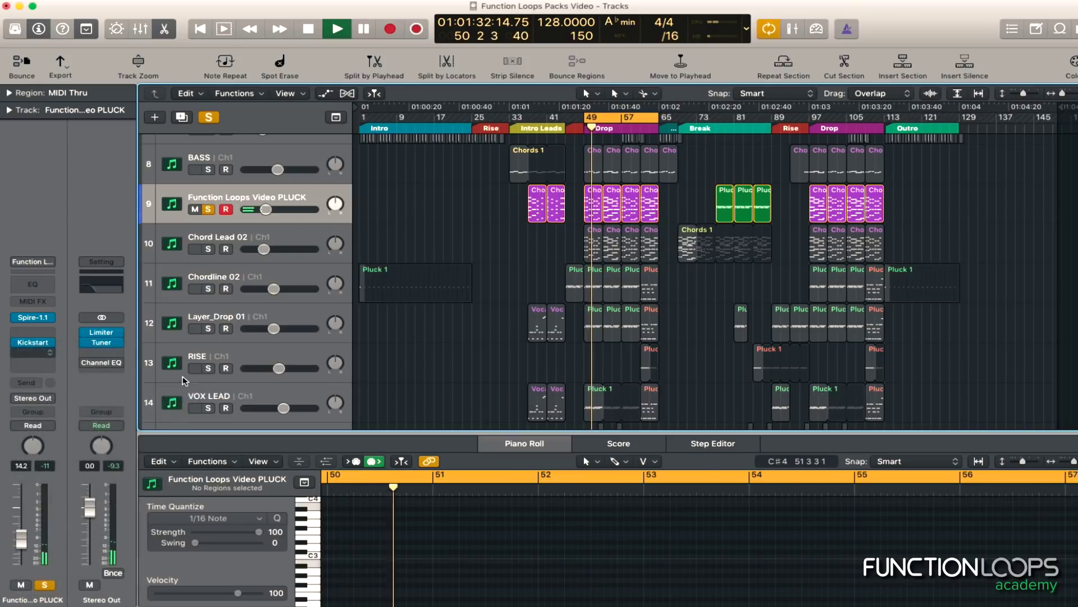
pyautogui.click(163, 53)
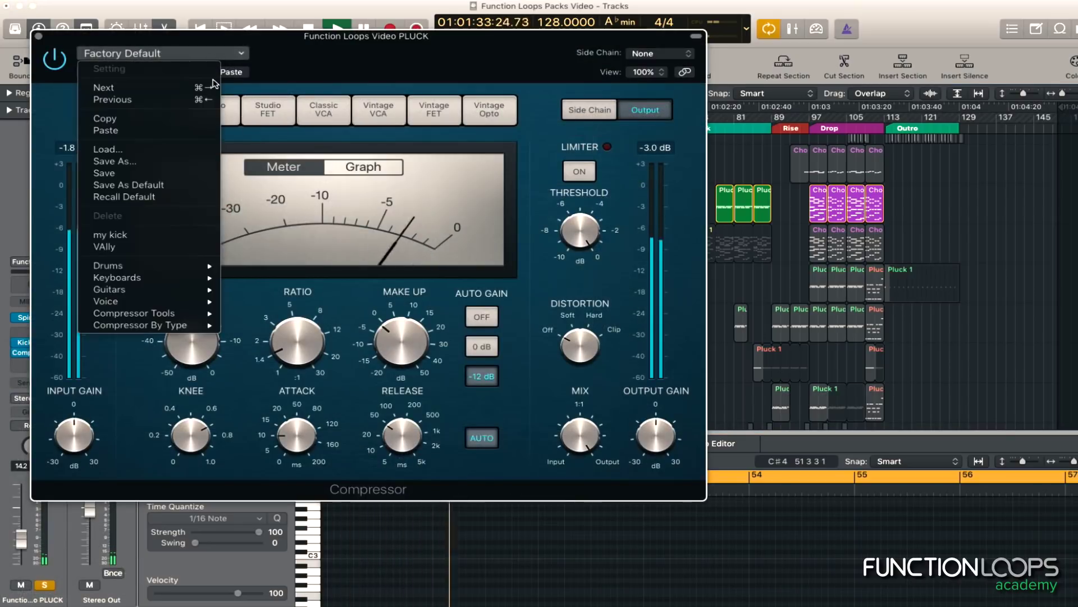
pyautogui.click(184, 246)
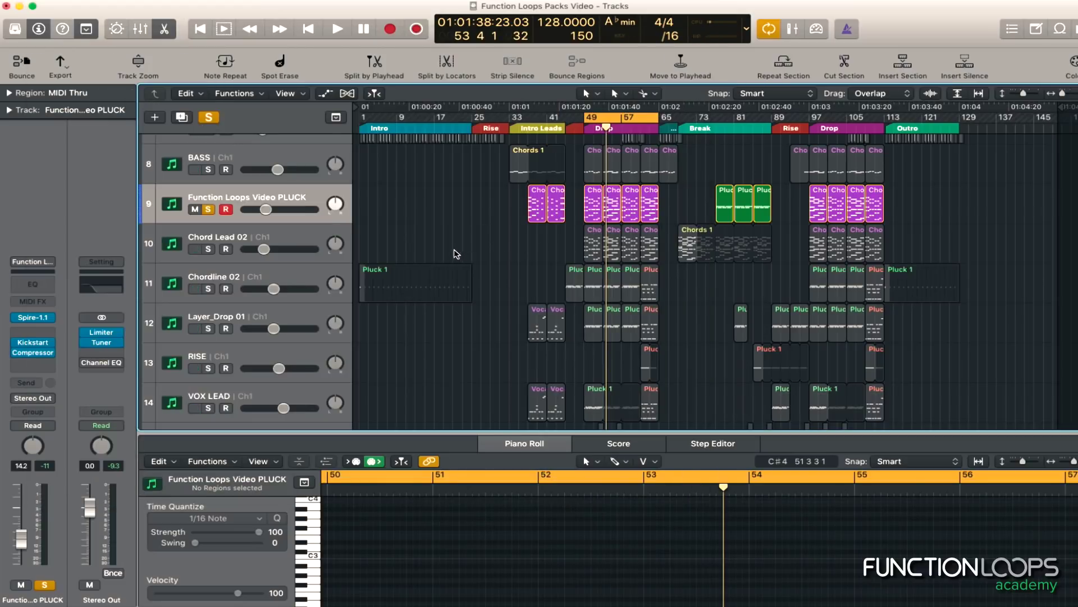
# Insert FF Pro-Q 2 after the pluck's Compressor, remove its default bell band, and close the plug-in
pyautogui.click(50, 363)
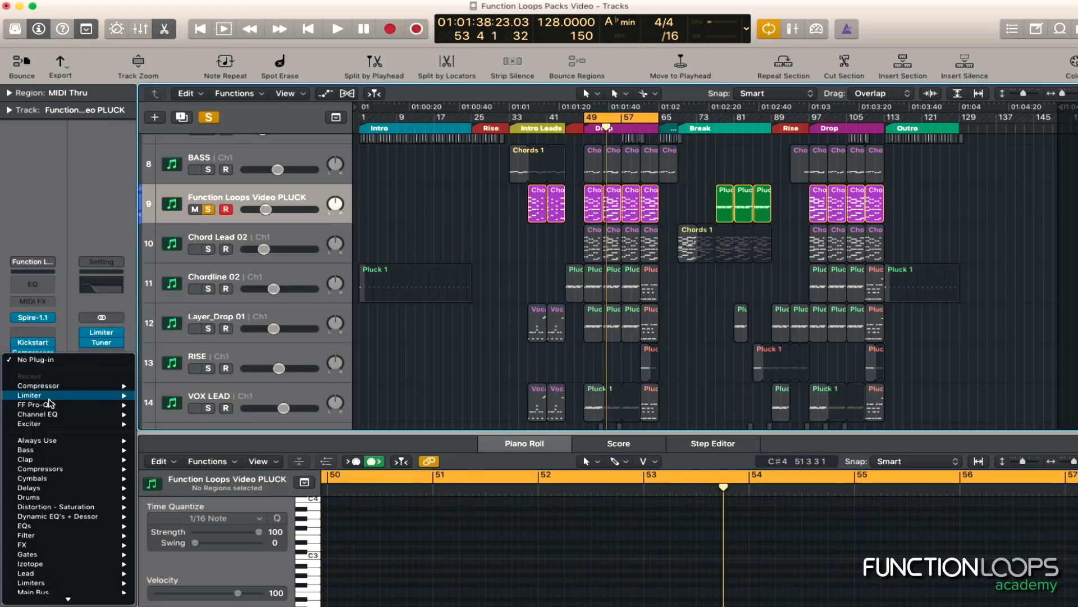
pyautogui.moveTo(104, 409)
pyautogui.click(162, 405)
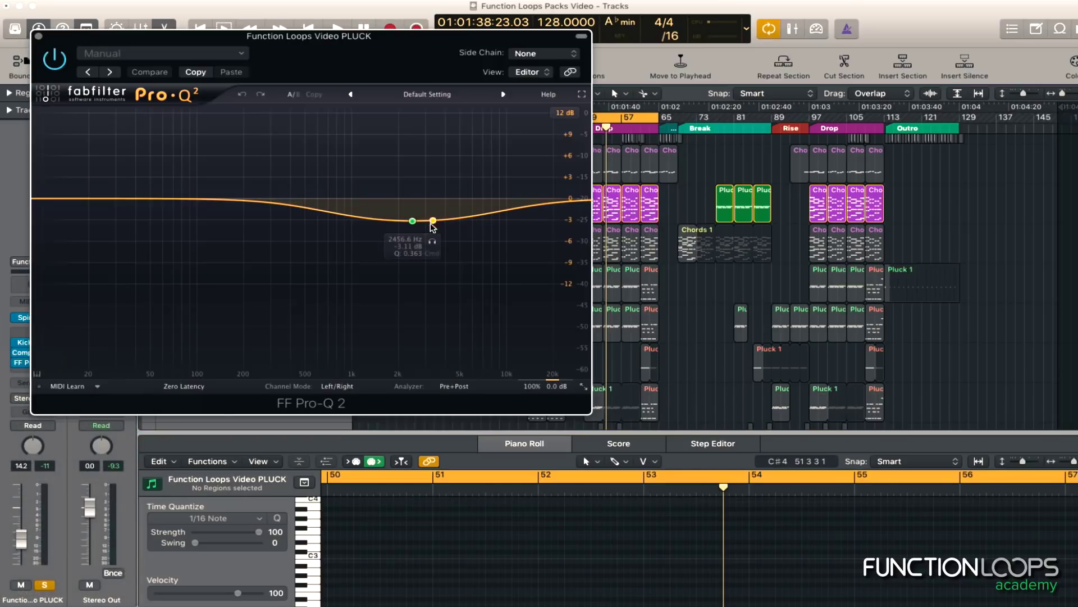
pyautogui.rightClick(401, 222)
pyautogui.click(387, 291)
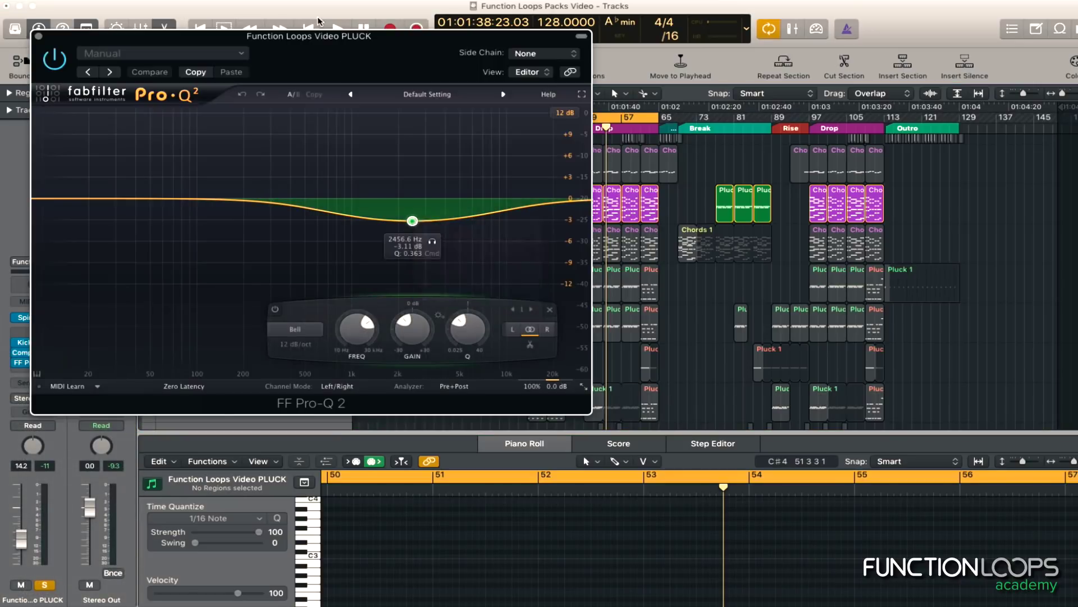
pyautogui.moveTo(333, 45); pyautogui.dragTo(520, 54)
pyautogui.click(224, 47)
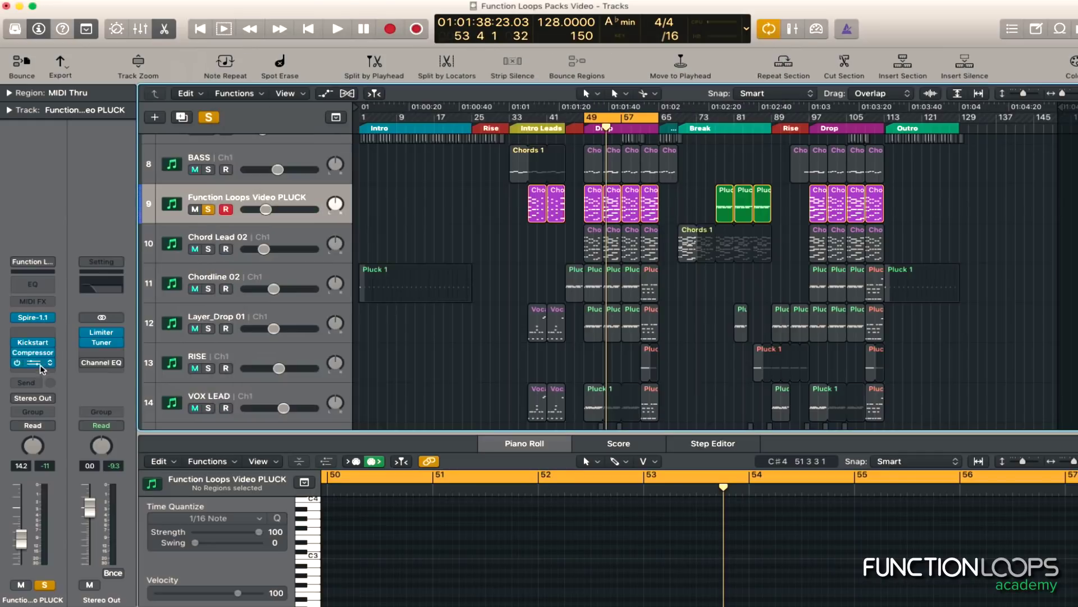
# Insert a Limiter after FF Pro-Q 2 on the pluck track
pyautogui.click(42, 372)
pyautogui.moveTo(60, 415)
pyautogui.click(168, 415)
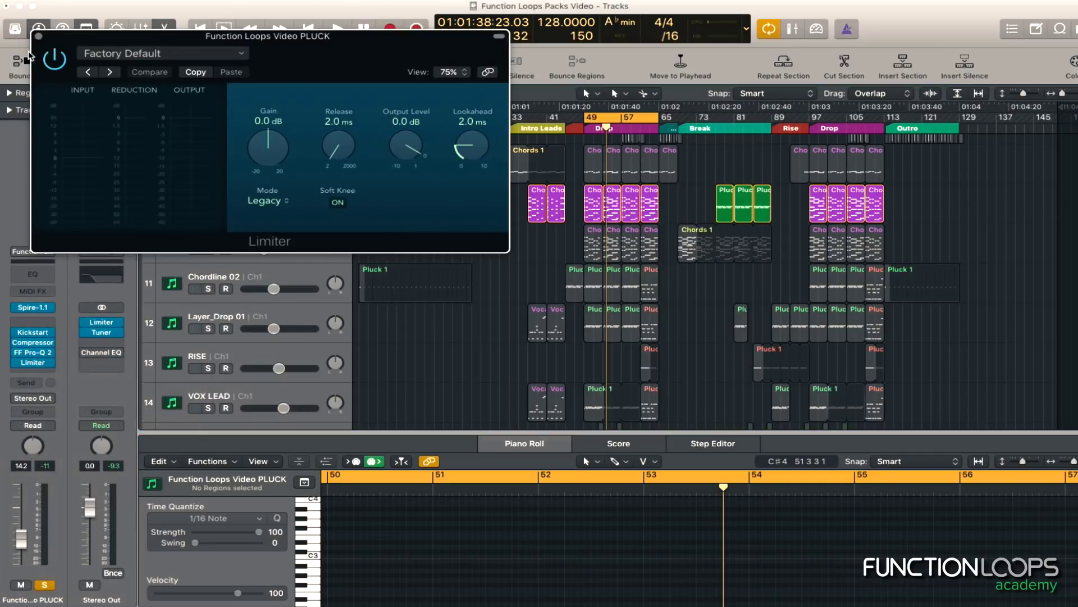
# Set the pluck Limiter's gain to +7.0 dB and output level to -1.6 dB, compare it with bypass, and close it
pyautogui.press('space')
pyautogui.moveTo(271, 153); pyautogui.dragTo(272, 140)
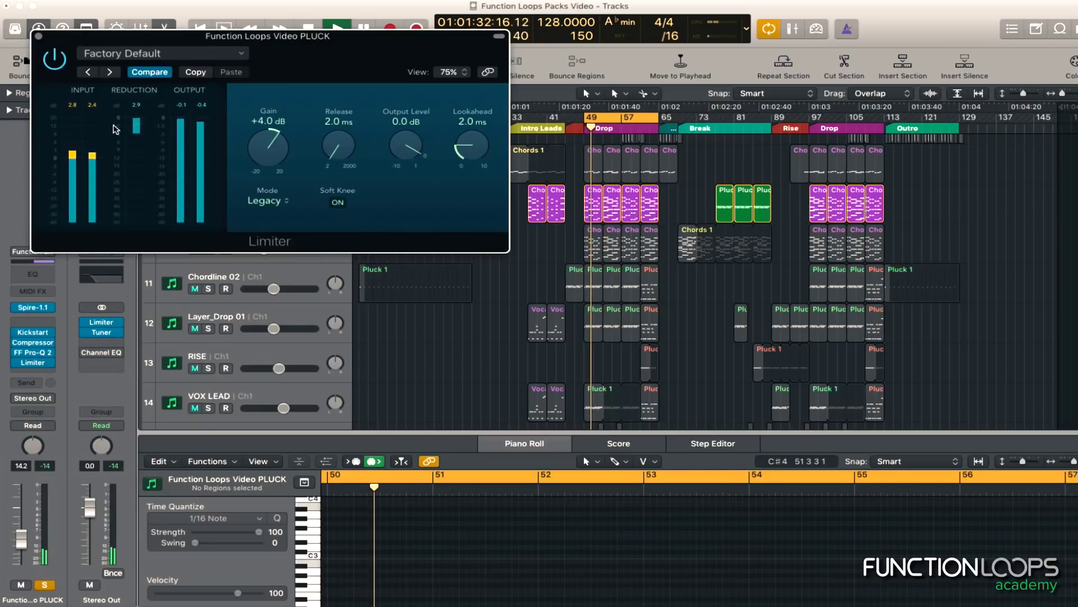
pyautogui.moveTo(406, 147); pyautogui.dragTo(409, 174)
pyautogui.moveTo(274, 145); pyautogui.dragTo(274, 136)
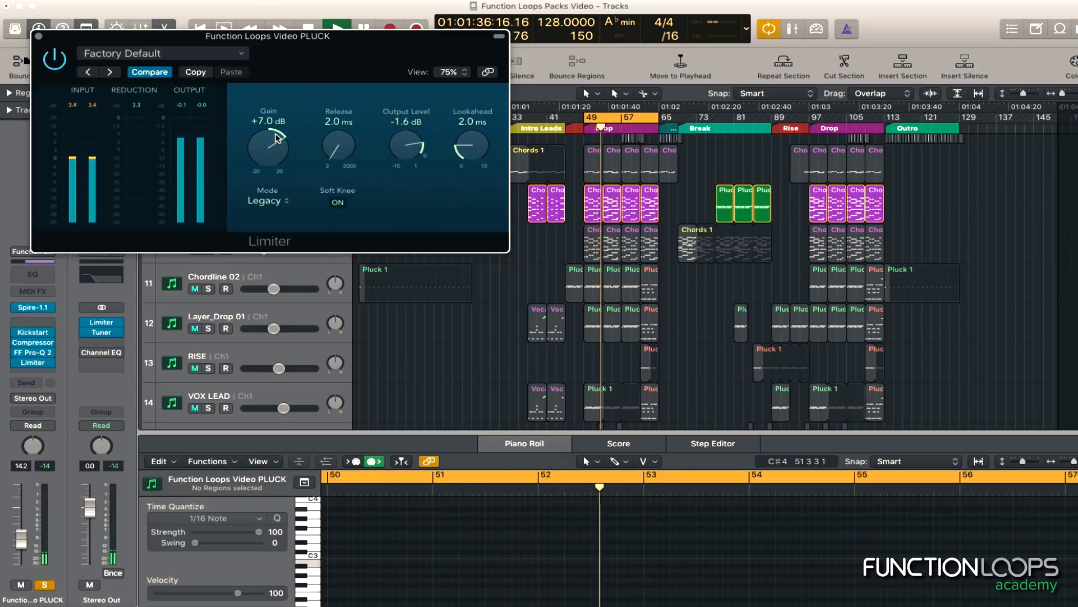
pyautogui.click(58, 63)
pyautogui.click(59, 62)
pyautogui.click(38, 36)
pyautogui.press('space')
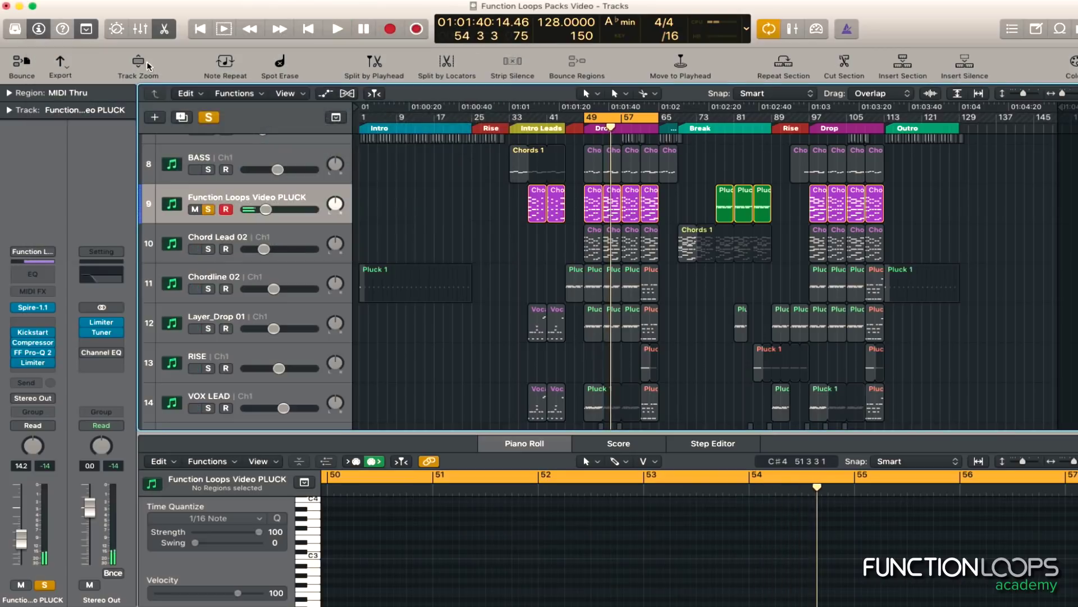
# Add a low cut to the pluck's FF Pro-Q 2 at about 217 Hz with Q 0.963
pyautogui.click(33, 344)
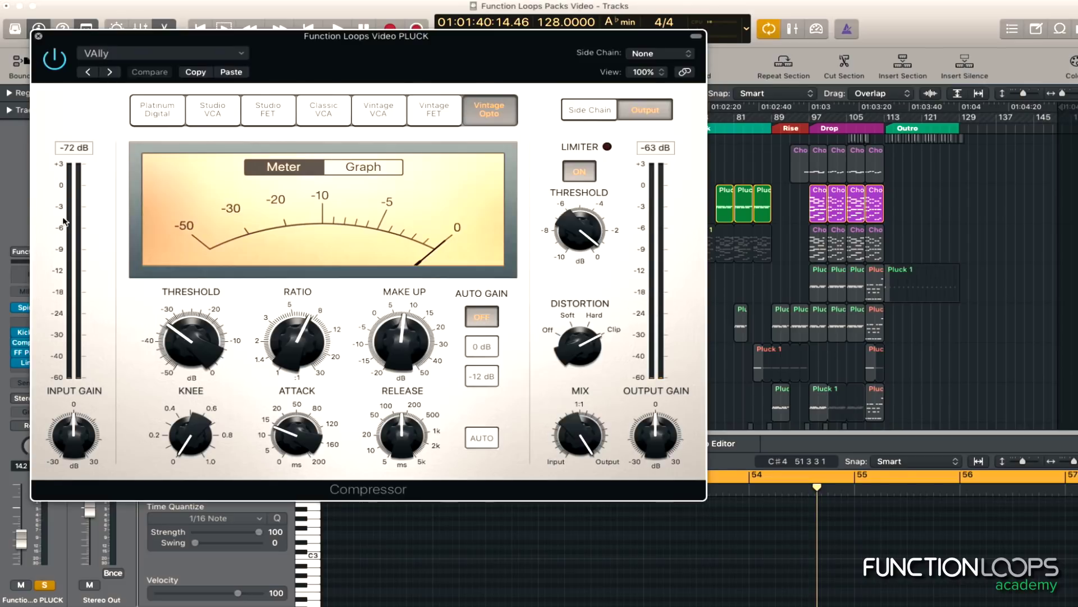
pyautogui.press('super+w')
pyautogui.click(35, 353)
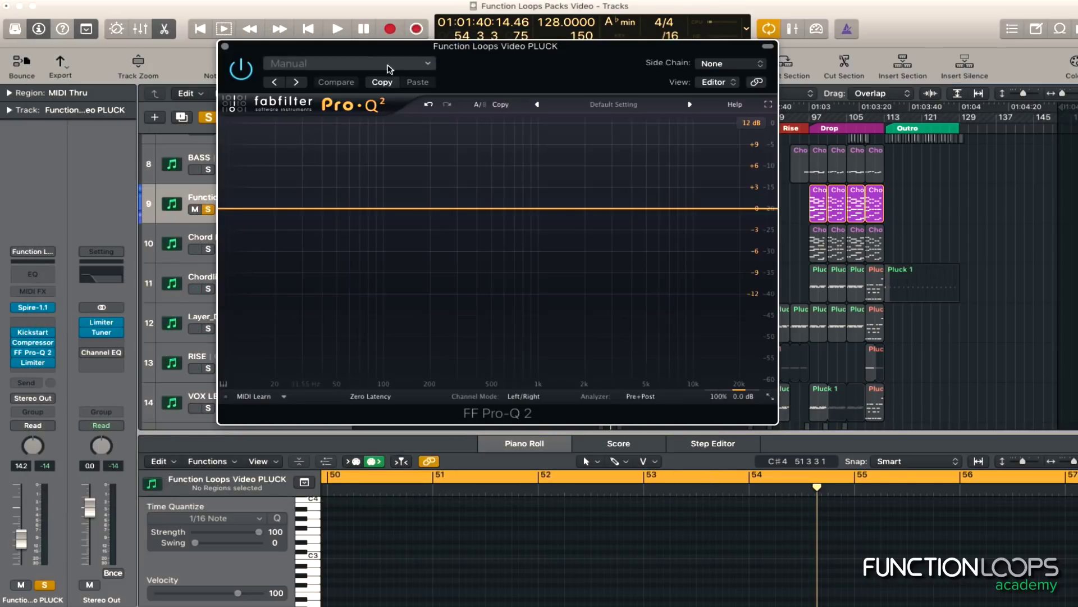
pyautogui.press('space')
pyautogui.moveTo(181, 218); pyautogui.dragTo(350, 223)
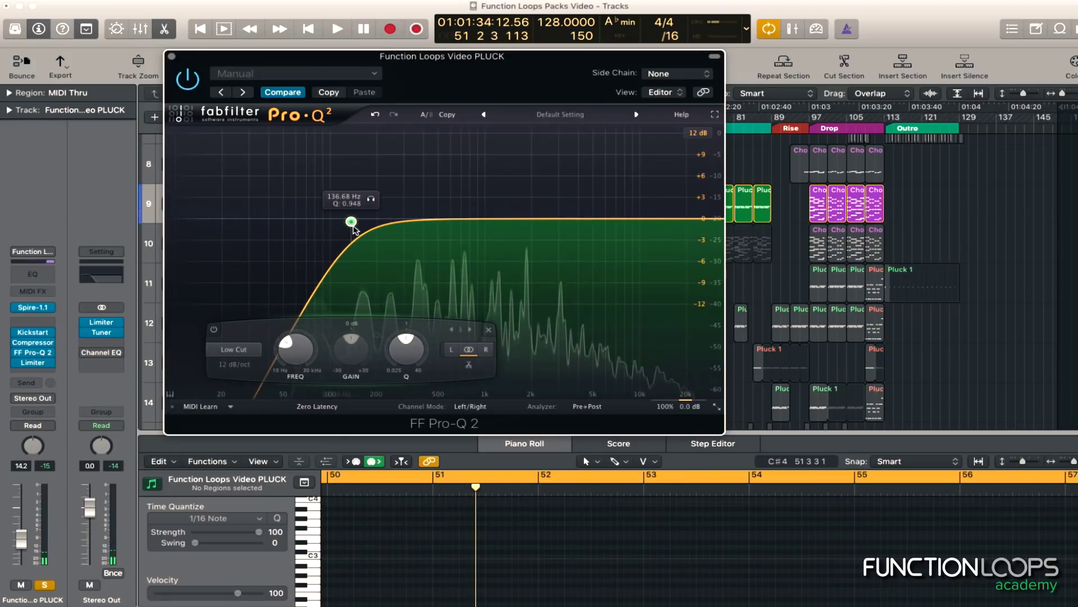
pyautogui.moveTo(686, 407)
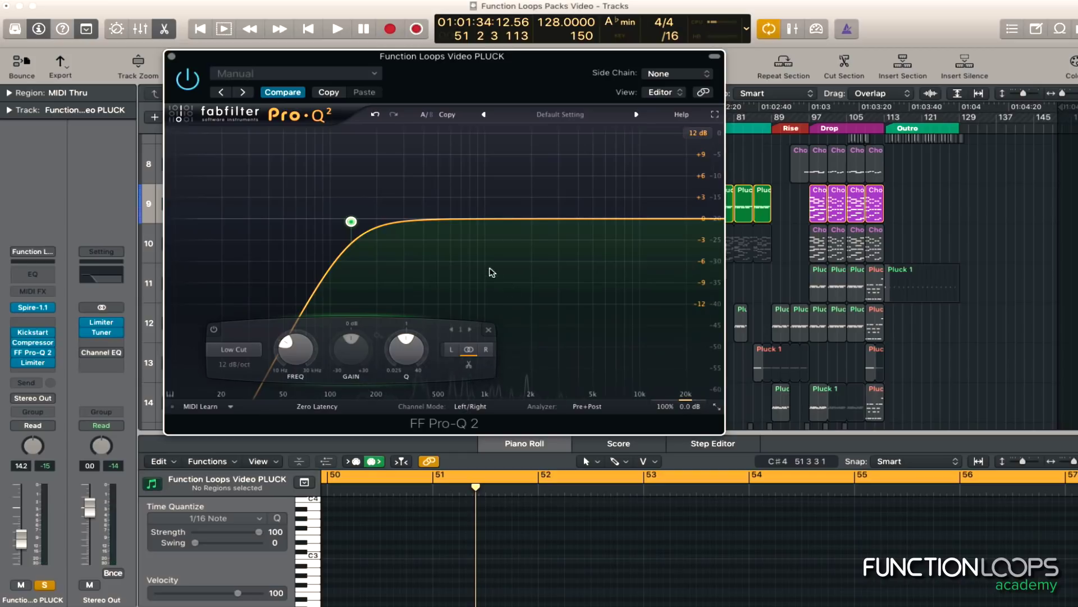
pyautogui.moveTo(350, 206)
pyautogui.moveTo(365, 224); pyautogui.dragTo(396, 224)
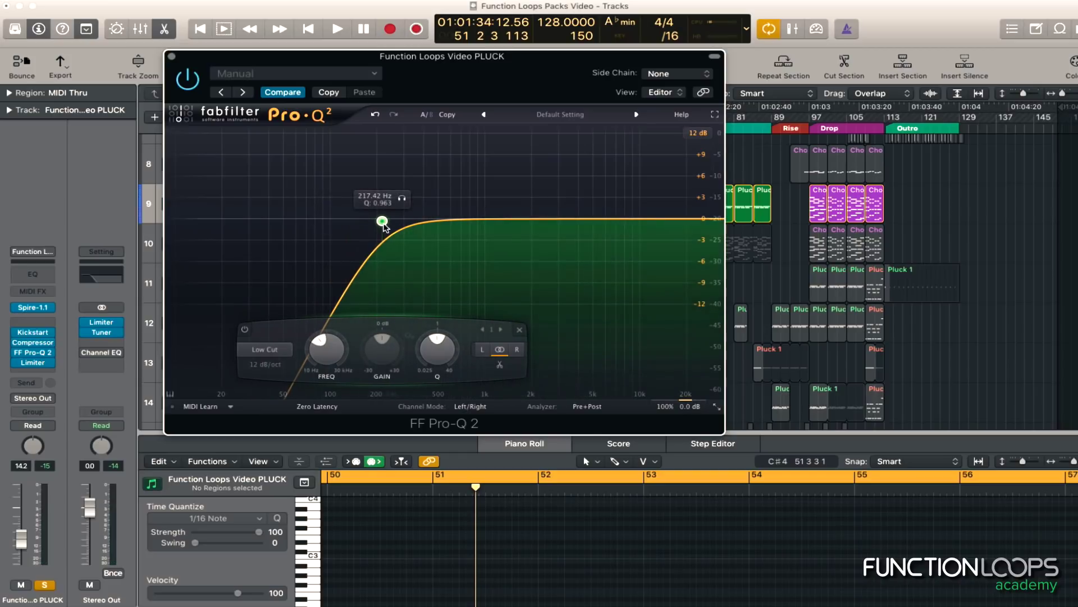
# Sweep the pluck's low cut up to about 771 Hz and back down during playback, and close the equaliser
pyautogui.press('space')
pyautogui.moveTo(382, 221); pyautogui.dragTo(446, 223)
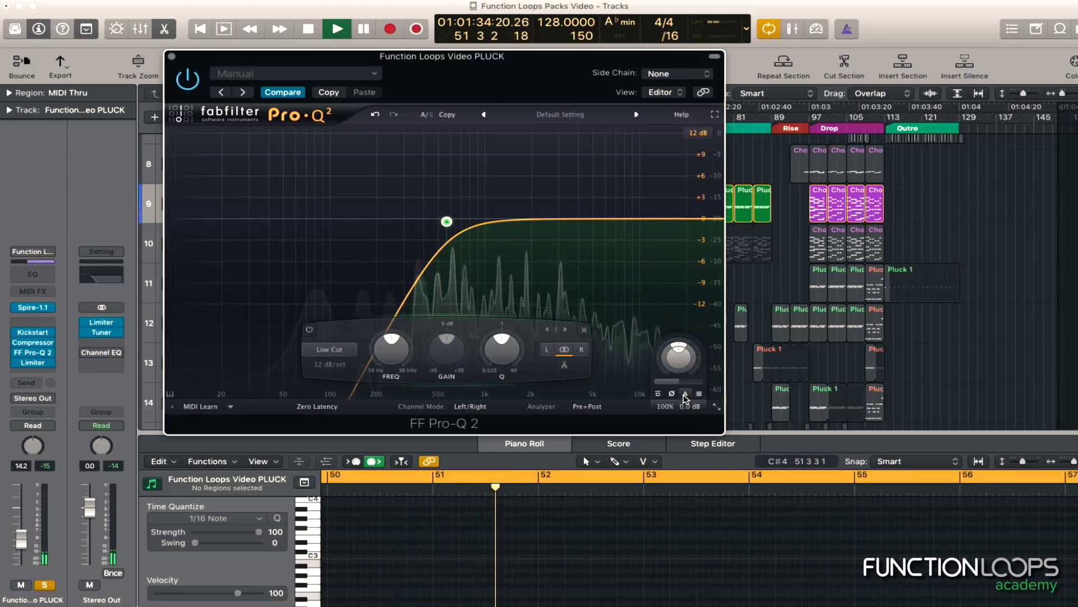
pyautogui.moveTo(447, 221); pyautogui.dragTo(370, 231)
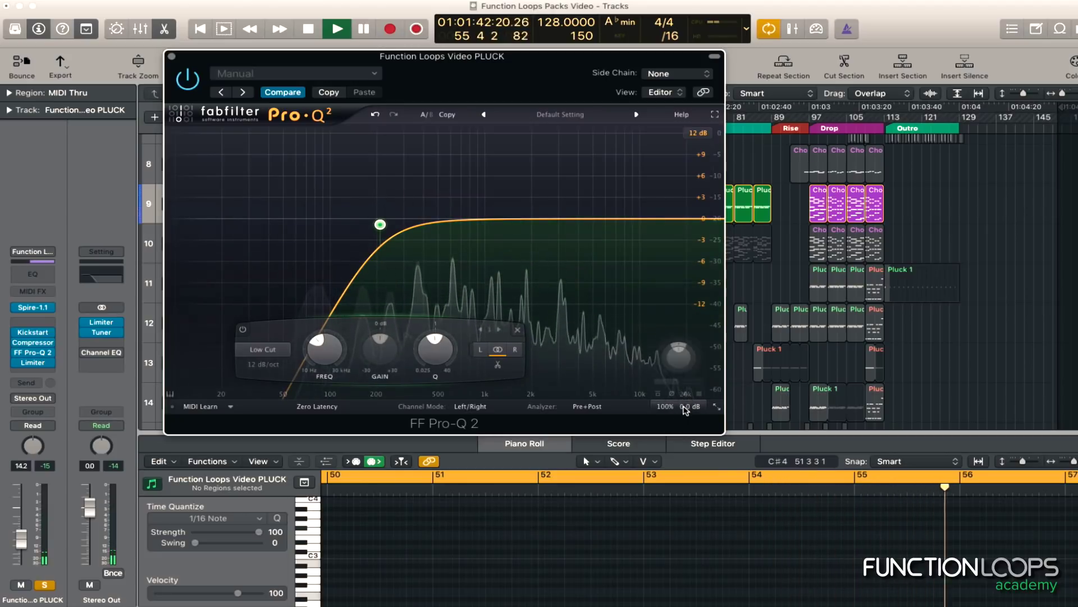
pyautogui.moveTo(380, 224); pyautogui.dragTo(470, 222)
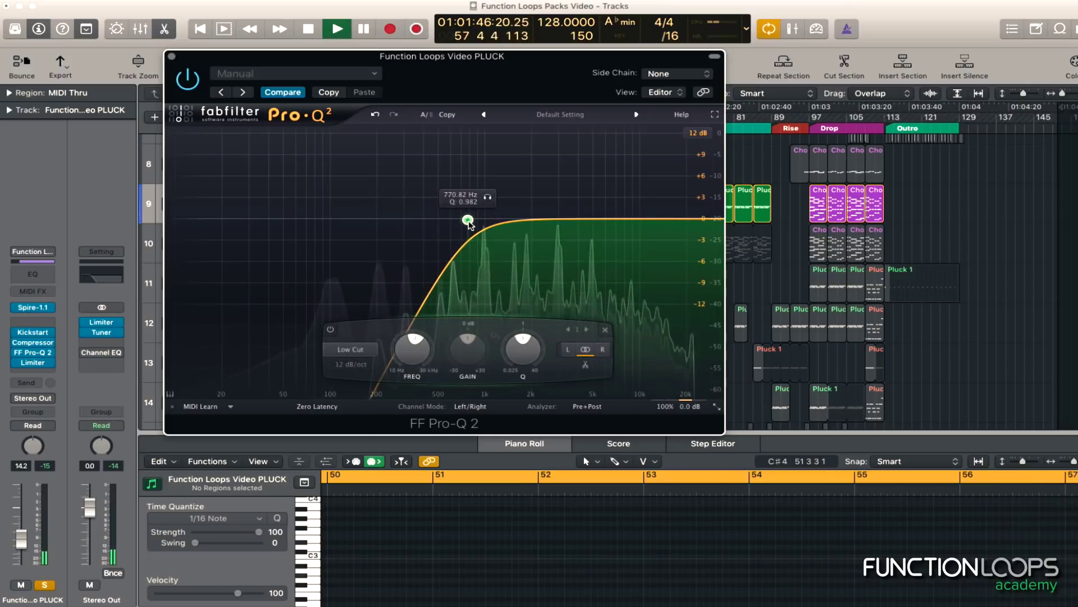
pyautogui.moveTo(470, 223); pyautogui.dragTo(368, 228)
pyautogui.click(172, 56)
# Solo the BASS track alongside the pluck and play the drop
pyautogui.scroll(2, 229, 222)
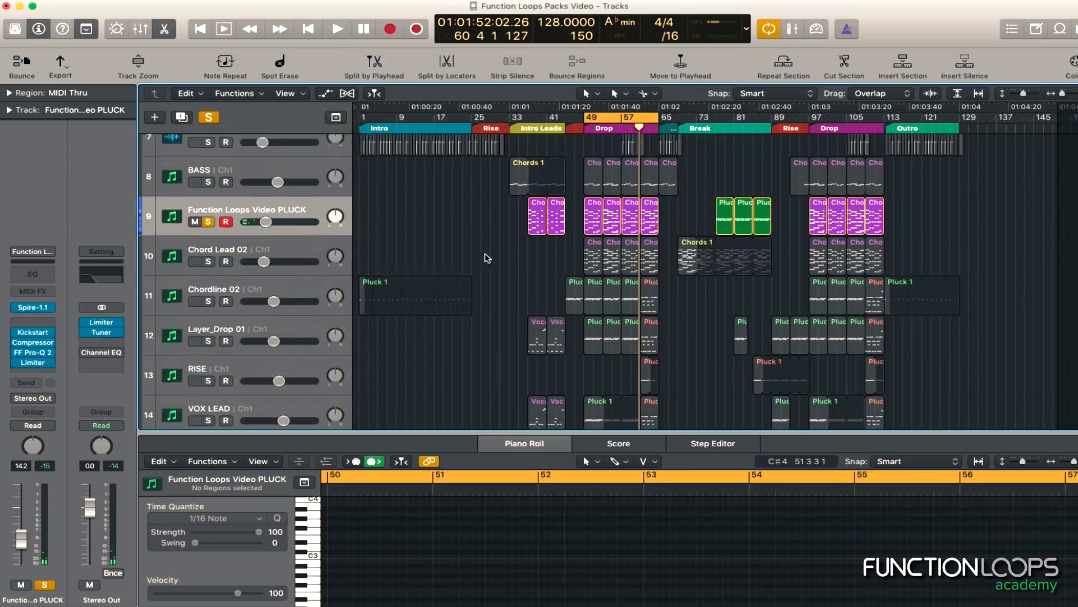
pyautogui.click(208, 205)
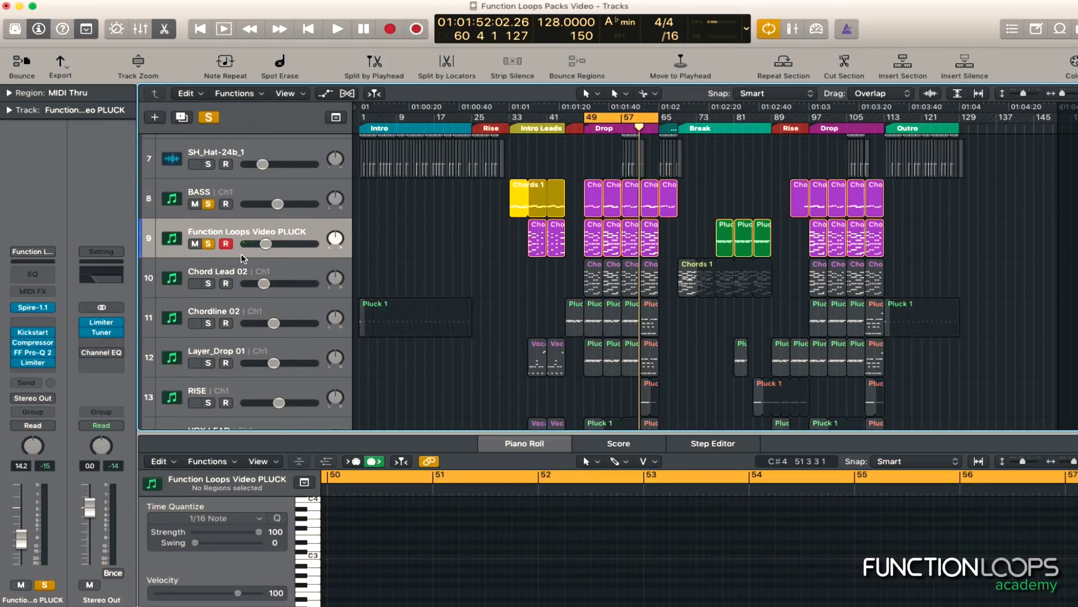
pyautogui.press('space')
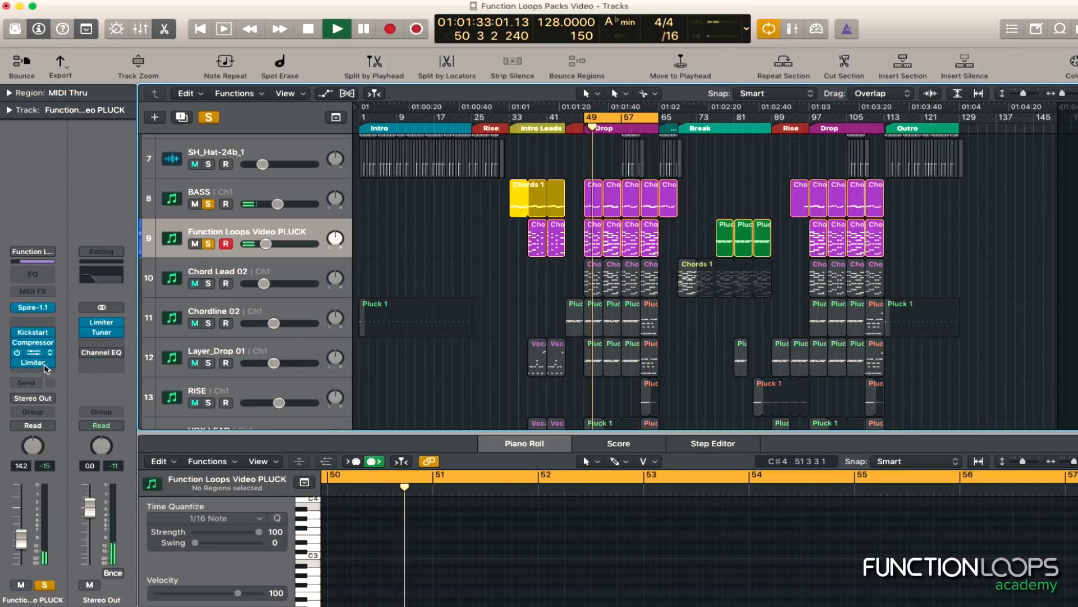
# Raise the low cut in the pluck's FF Pro-Q 2 to about 201 Hz with Q 0.906 and close the equaliser
pyautogui.click(33, 352)
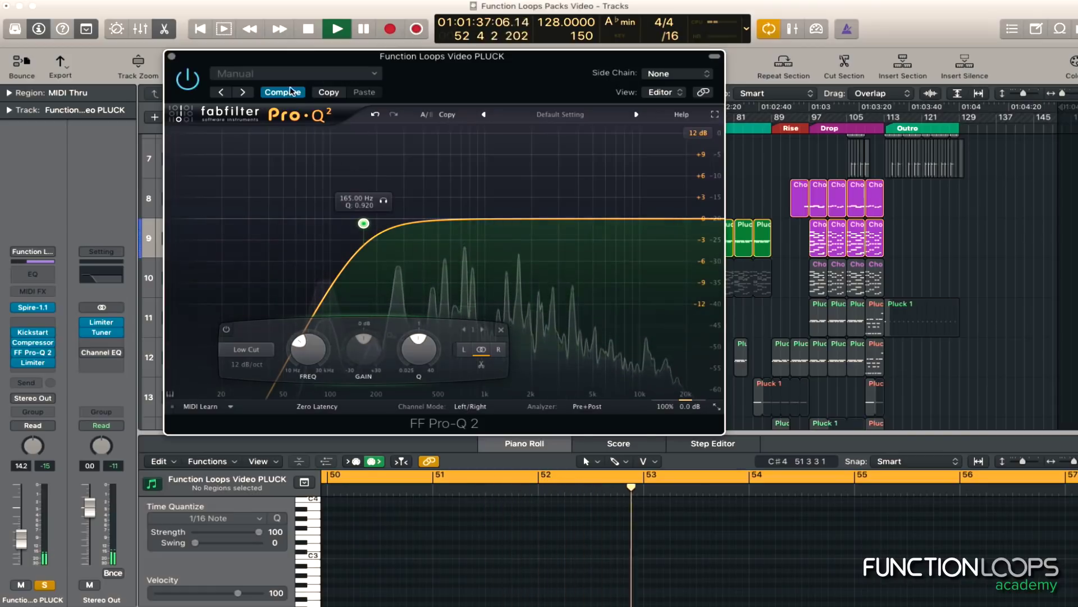
pyautogui.moveTo(292, 56); pyautogui.dragTo(362, 62)
pyautogui.moveTo(434, 229); pyautogui.dragTo(445, 233)
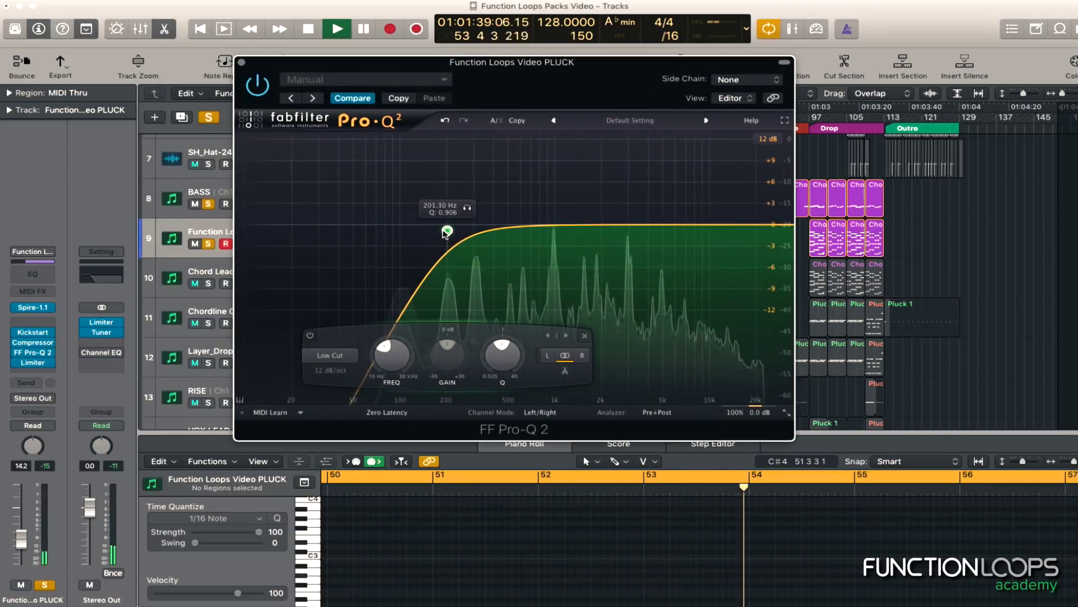
pyautogui.press('super+w')
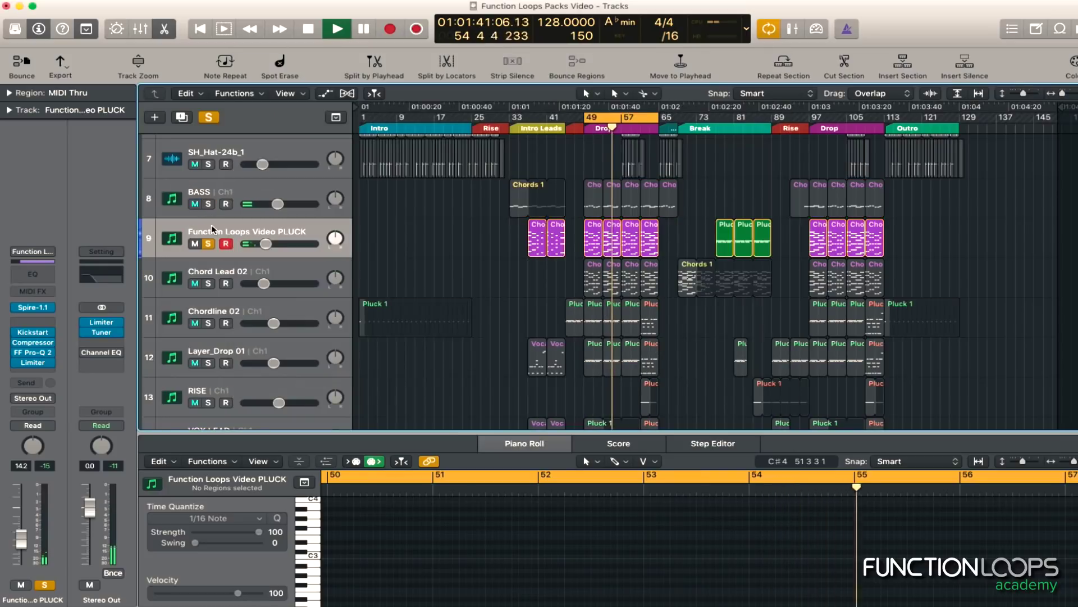
# Add a narrow bell at 595.60 Hz with Q 40 to the pluck's equaliser, audition it boosted, and set it to -4.57 dB
pyautogui.click(33, 352)
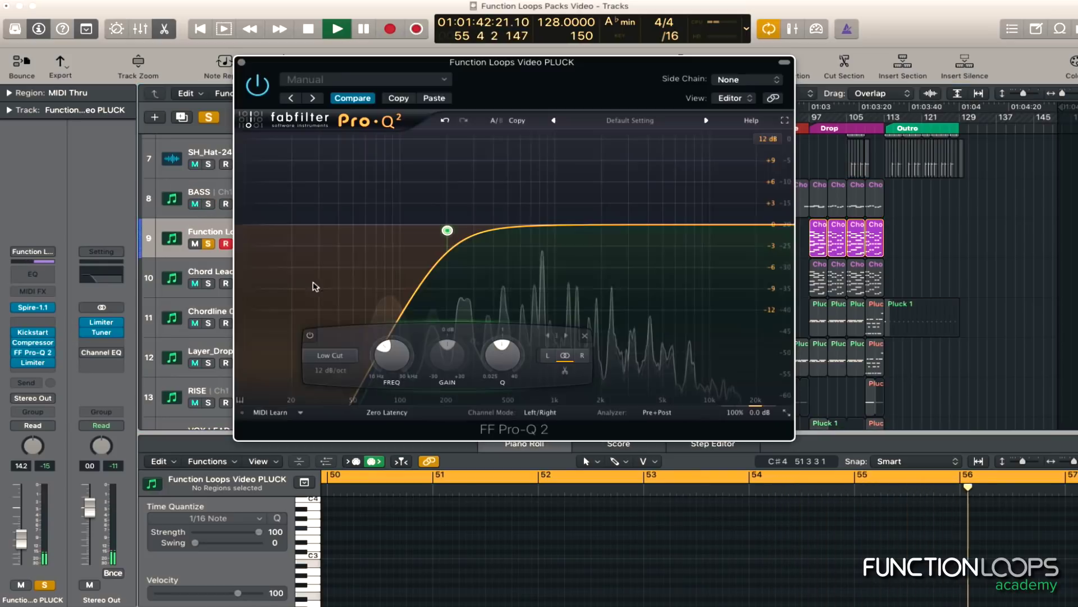
pyautogui.press('space')
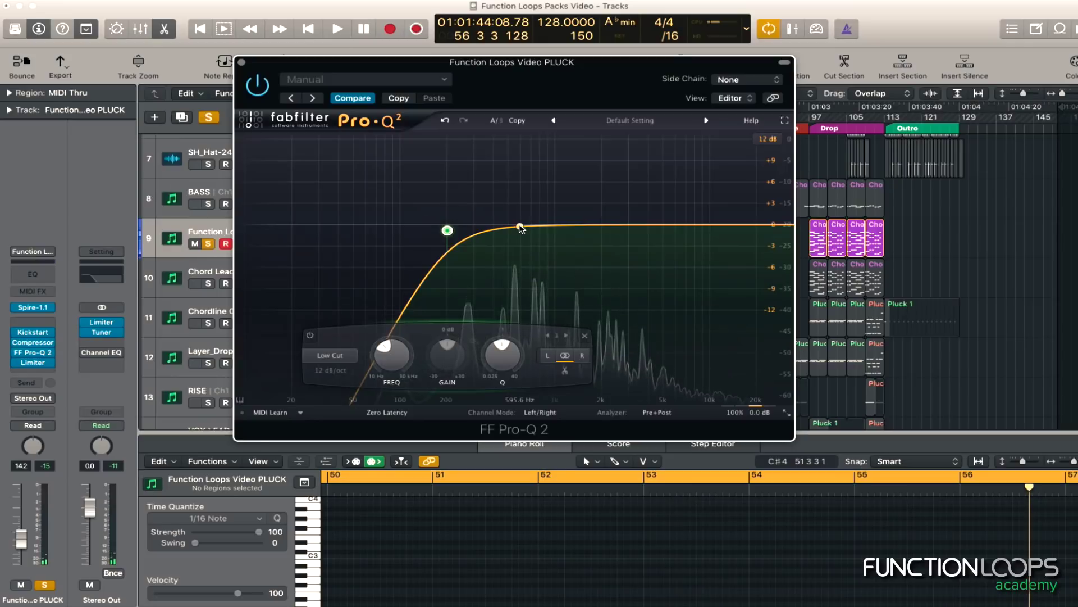
pyautogui.click(520, 227)
pyautogui.moveTo(572, 364); pyautogui.dragTo(572, 315)
pyautogui.moveTo(519, 355); pyautogui.dragTo(524, 282)
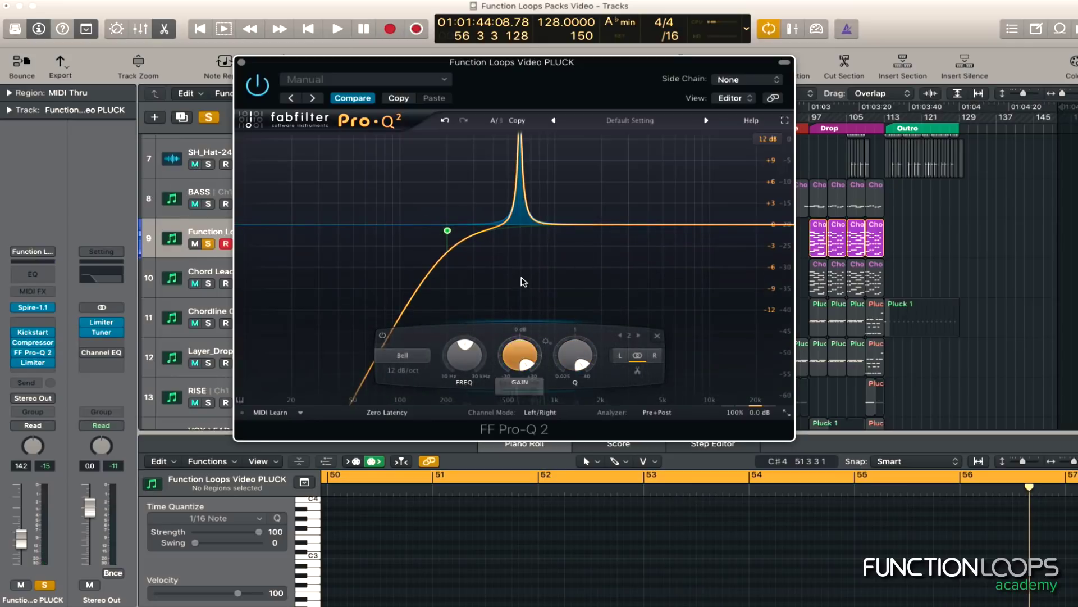
pyautogui.press('space')
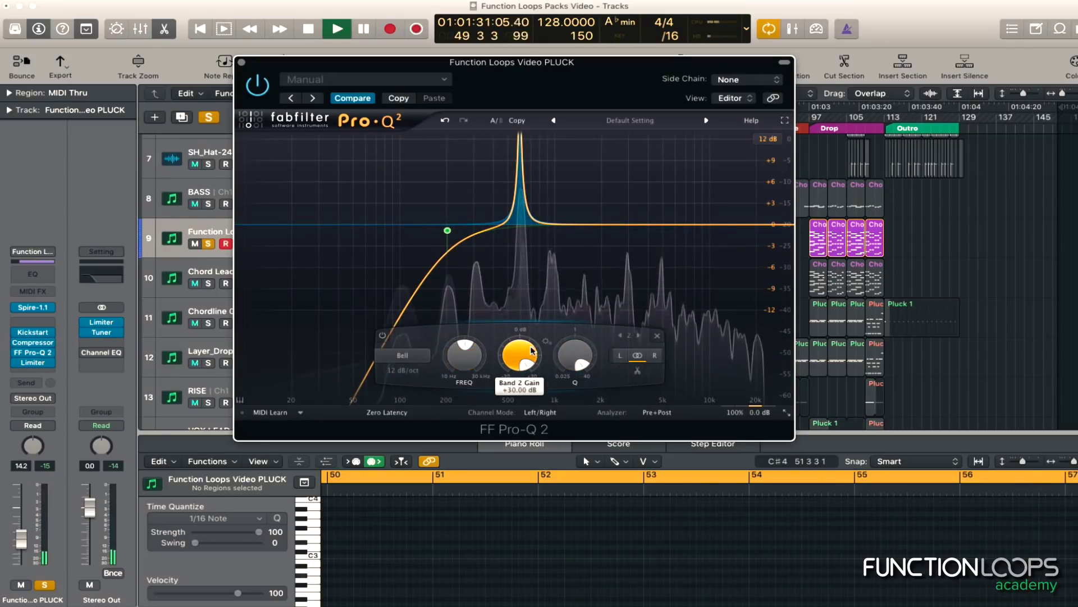
pyautogui.moveTo(504, 342); pyautogui.dragTo(551, 211)
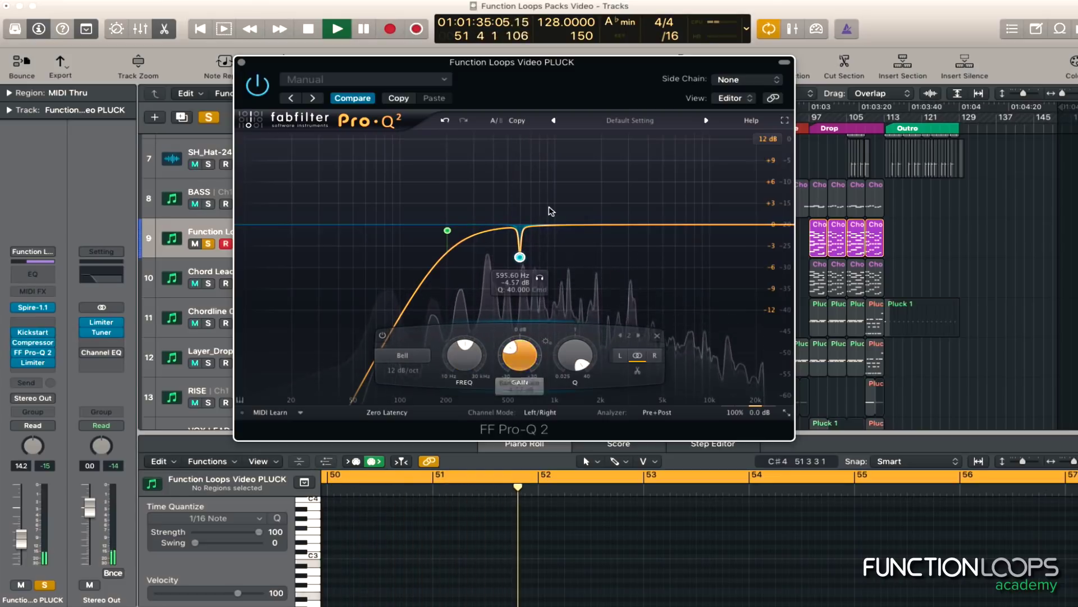
# Add a narrow bell just above 1 kHz, audition it at +30 dB, and cut it to about -4 dB
pyautogui.press('space')
pyautogui.moveTo(559, 348); pyautogui.dragTo(569, 222)
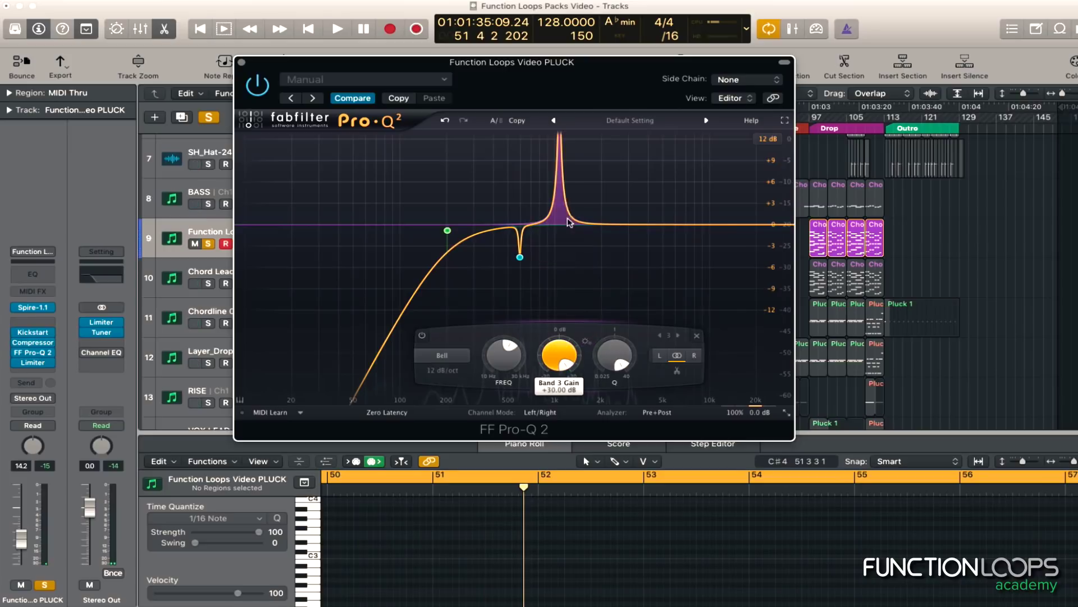
pyautogui.press('space')
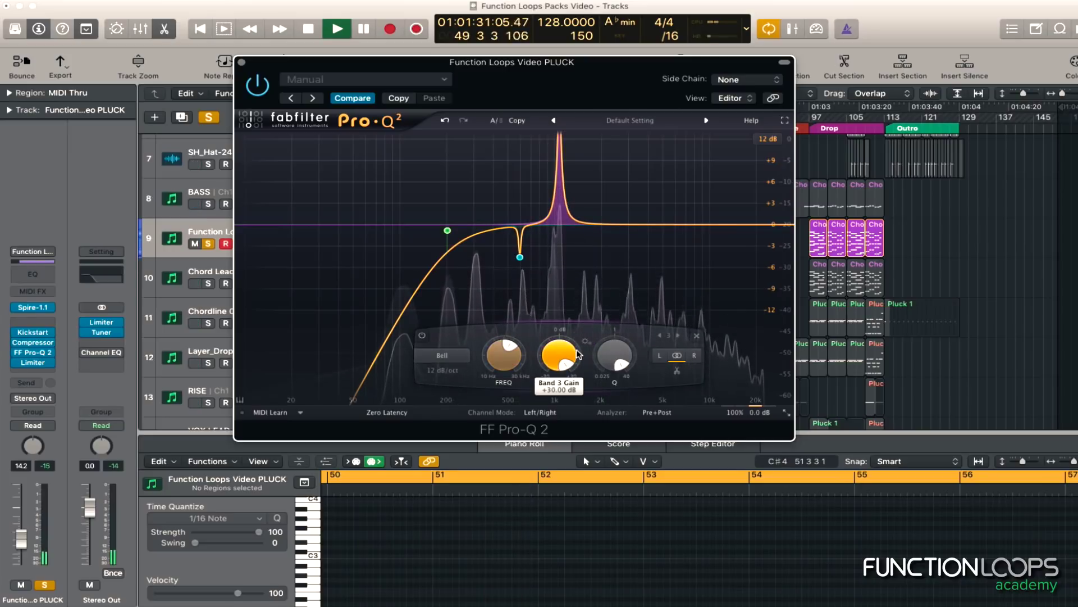
pyautogui.moveTo(554, 356); pyautogui.dragTo(552, 409)
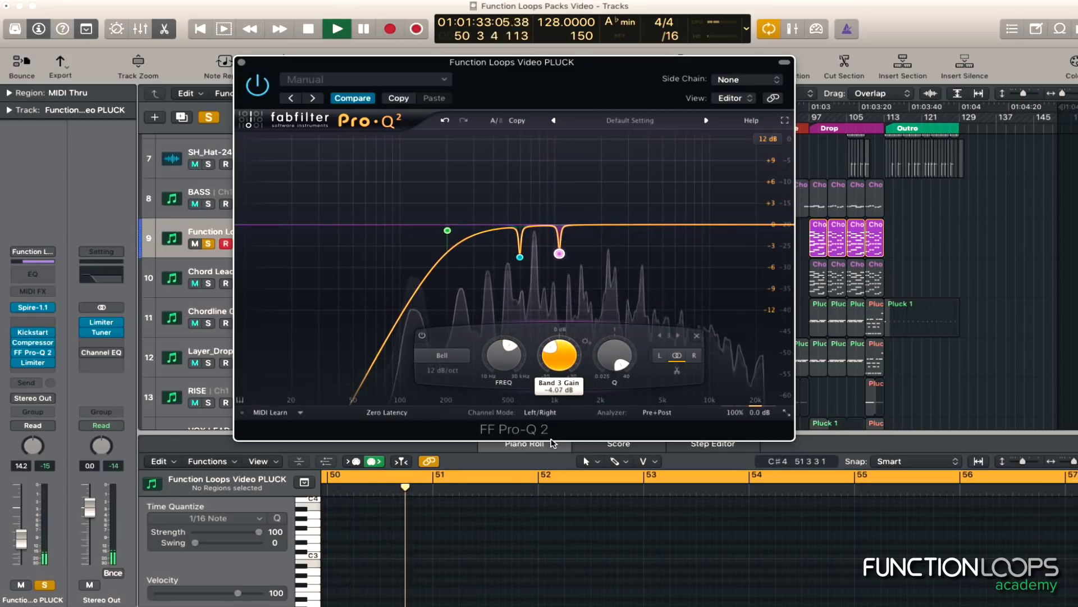
# Add another narrow bell with Q 40 between 2 kHz and 5 kHz, audition it boosted, and cut it by about 1.8 dB
pyautogui.press('space')
pyautogui.click(615, 229)
pyautogui.moveTo(616, 229); pyautogui.dragTo(616, 133)
pyautogui.press('space')
pyautogui.moveTo(544, 362); pyautogui.dragTo(612, 432)
# Add a 12 dB/oct high cut between 10 kHz and 20 kHz to the pluck's equaliser and play the drop
pyautogui.press('space')
pyautogui.moveTo(769, 225); pyautogui.dragTo(737, 224)
pyautogui.press('space')
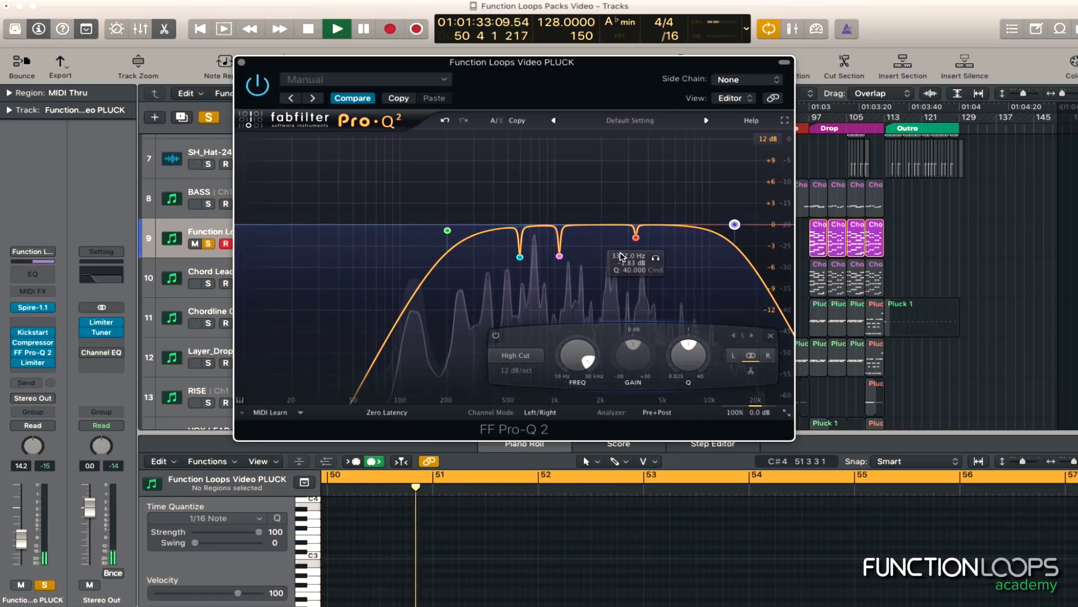
pyautogui.press('space')
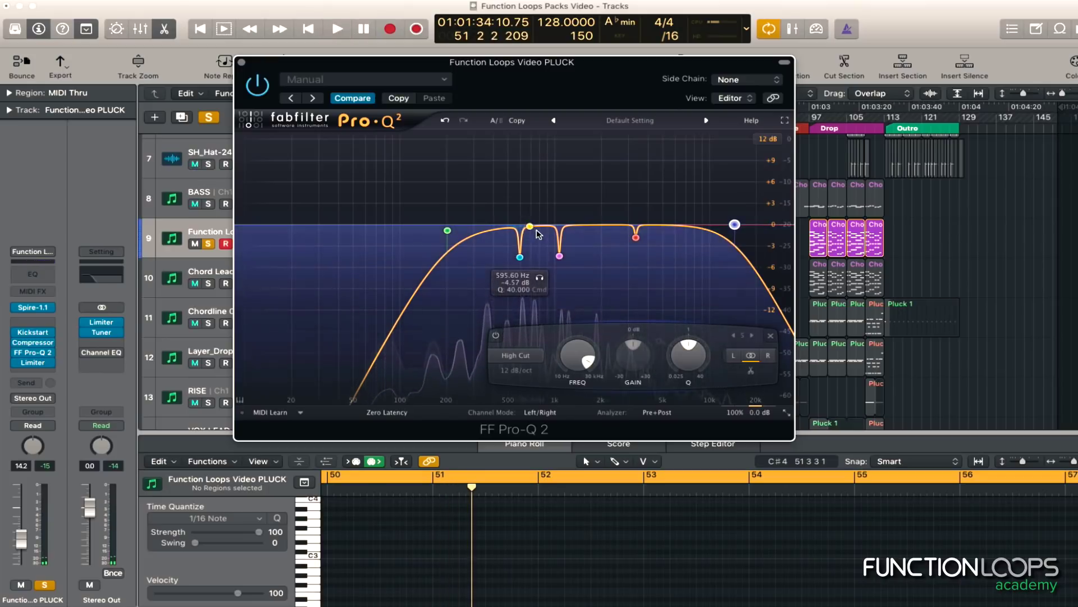
# Add a narrow bell at about 995 Hz with Q 40, set its gain to -3.75 dB during playback, and close the equaliser
pyautogui.click(541, 227)
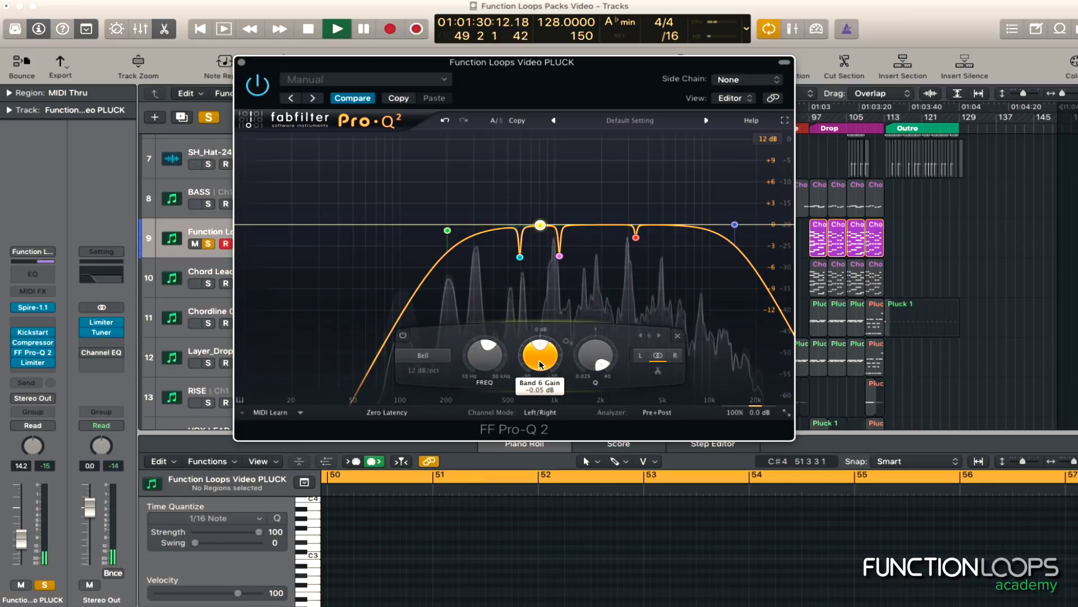
pyautogui.moveTo(485, 364); pyautogui.dragTo(543, 383)
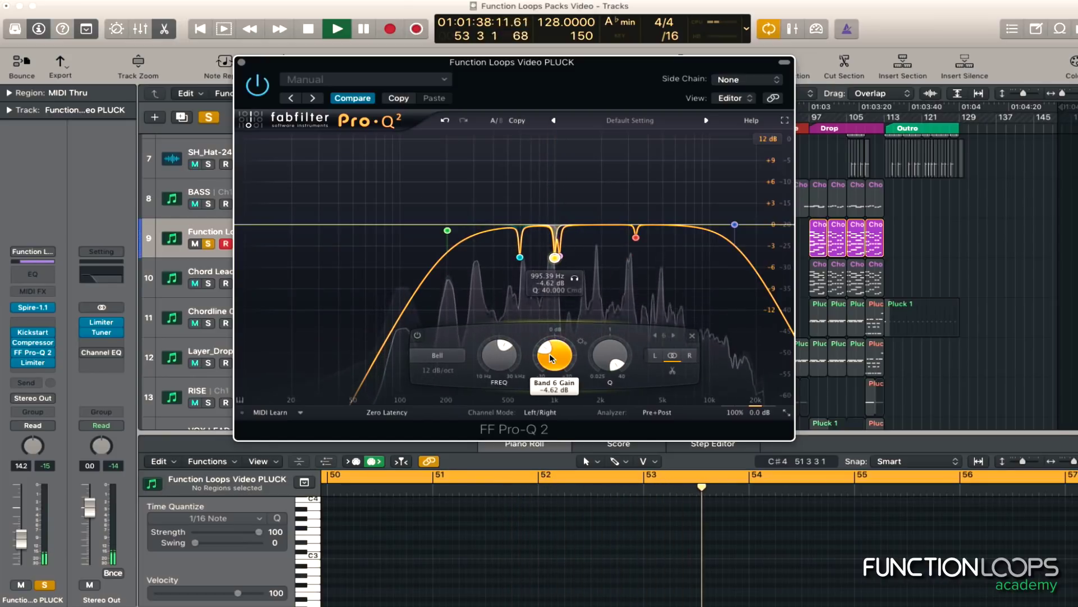
pyautogui.scroll(-10, 551, 359)
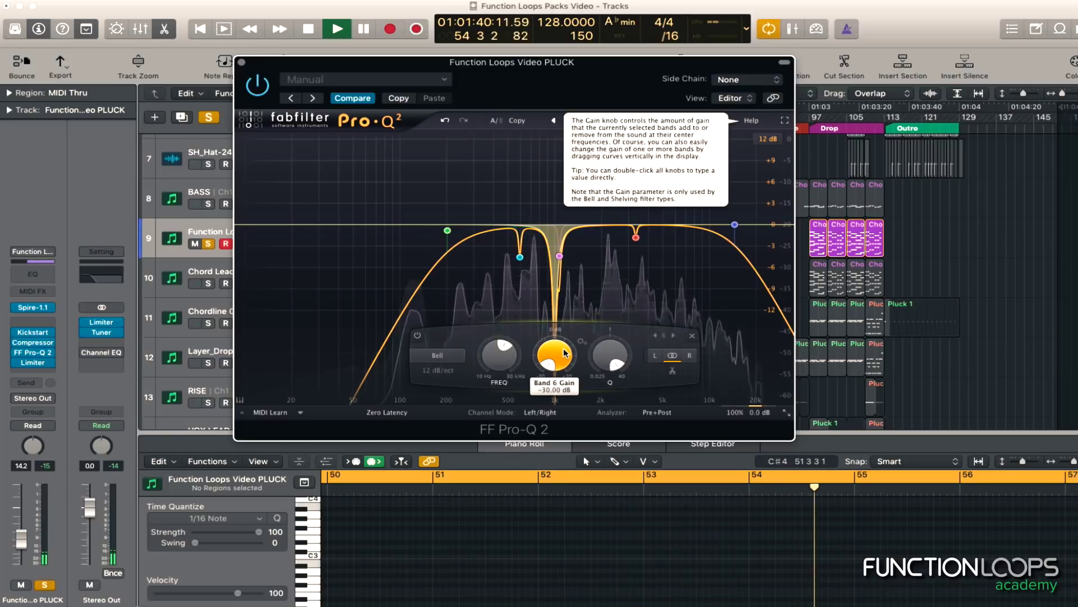
pyautogui.moveTo(554, 355); pyautogui.dragTo(562, 306)
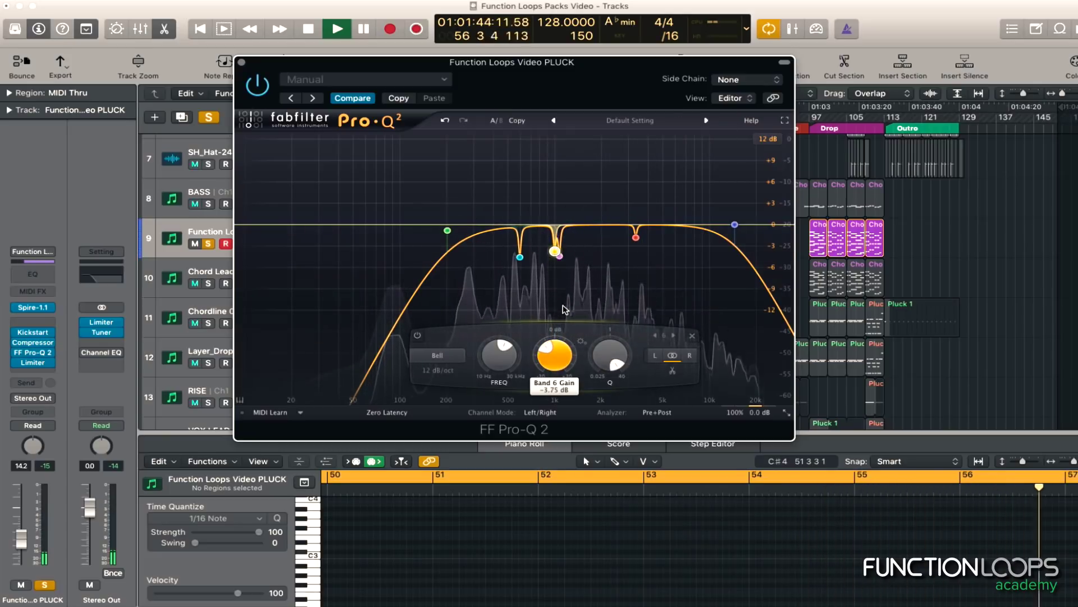
pyautogui.press('space')
pyautogui.click(241, 63)
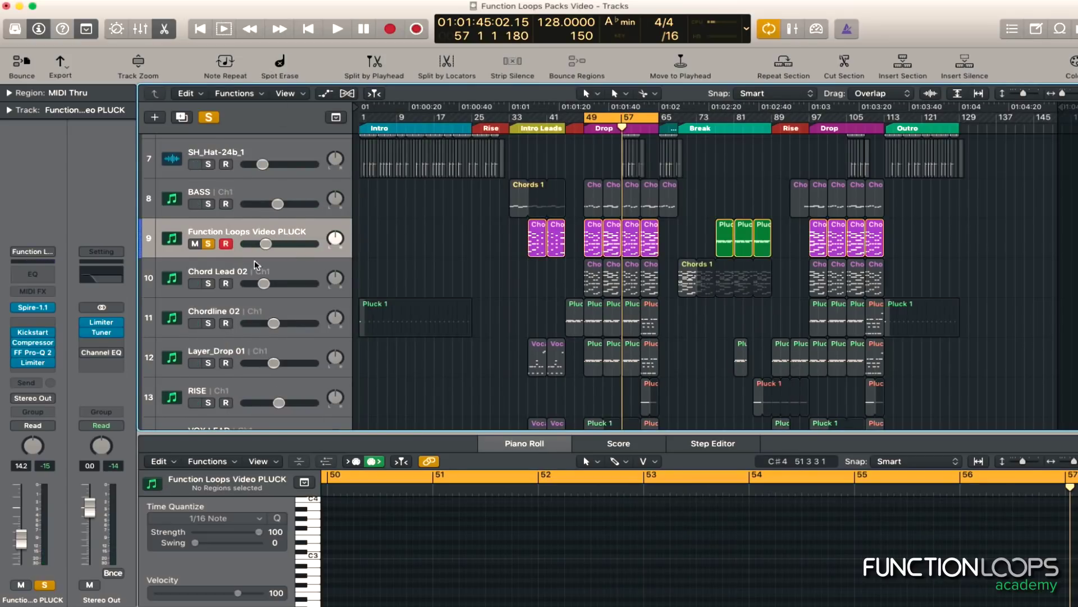
# Solo the BASS and kick tracks alongside the pluck and play the start of the drop
pyautogui.click(208, 204)
pyautogui.scroll(6, 213, 199)
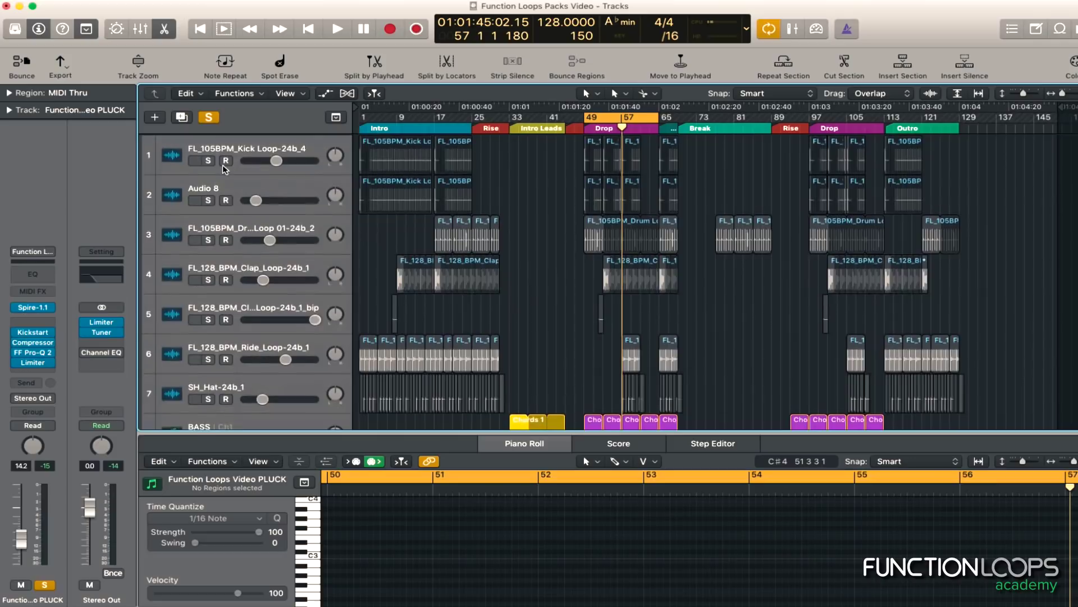
pyautogui.press('space')
pyautogui.scroll(-4, 530, 323)
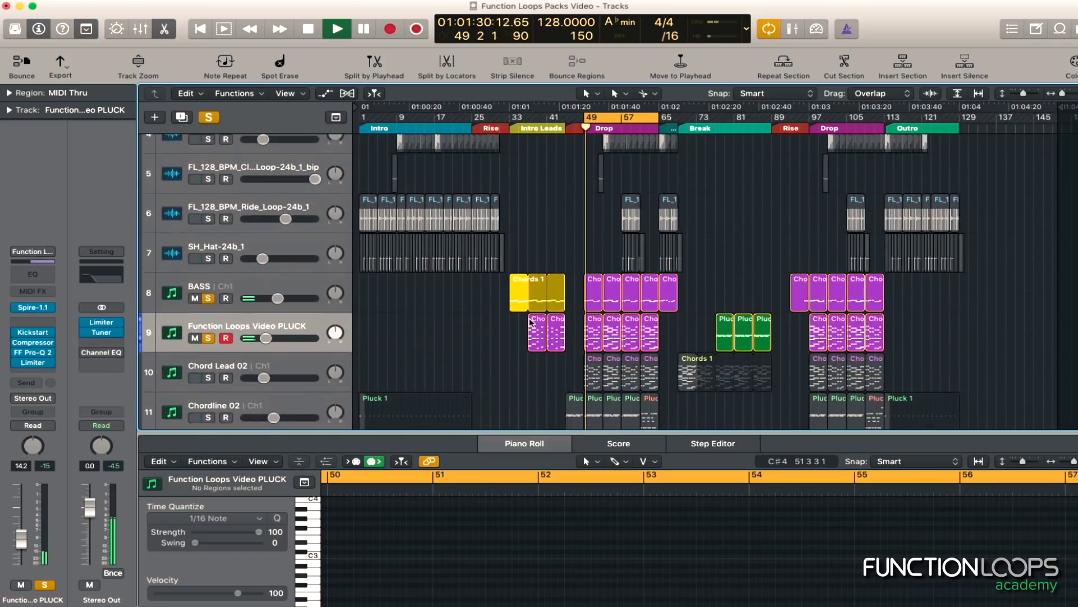
pyautogui.press('space')
# Audition the bell near 1 kHz in the BASS track's FF Pro-Q 2 at +30 dB, narrow it, cut it to -6.73 dB, and close the equaliser
pyautogui.click(298, 291)
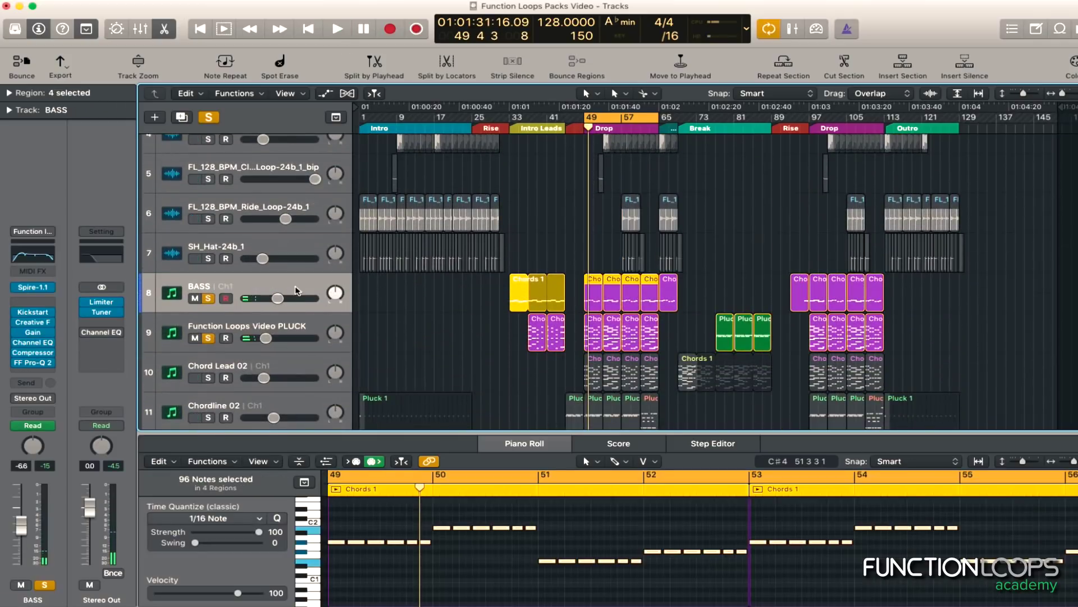
pyautogui.click(38, 361)
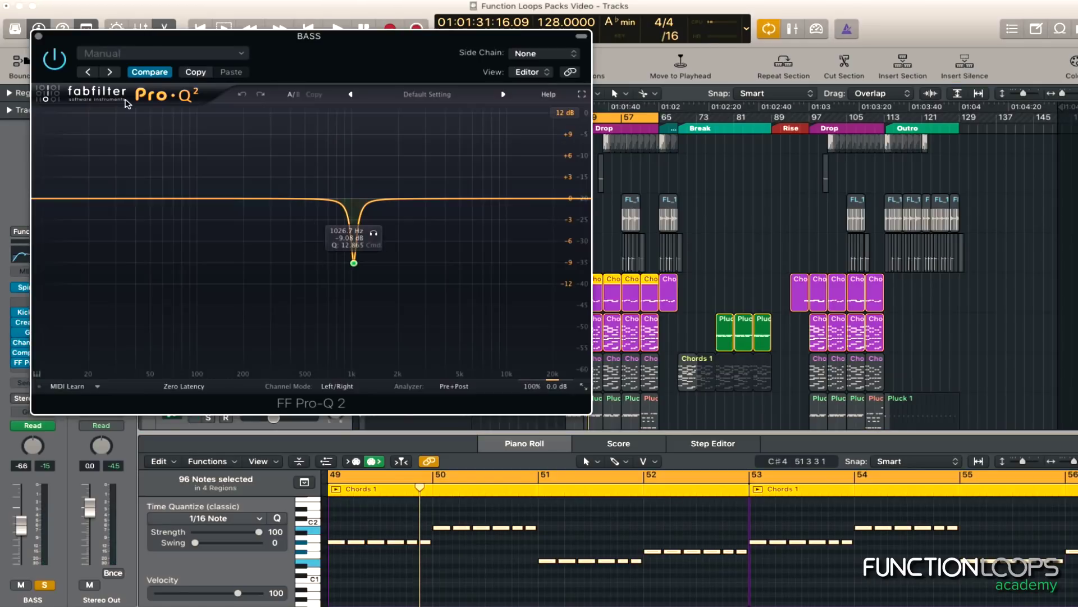
pyautogui.press('space')
pyautogui.moveTo(354, 263); pyautogui.dragTo(343, 83)
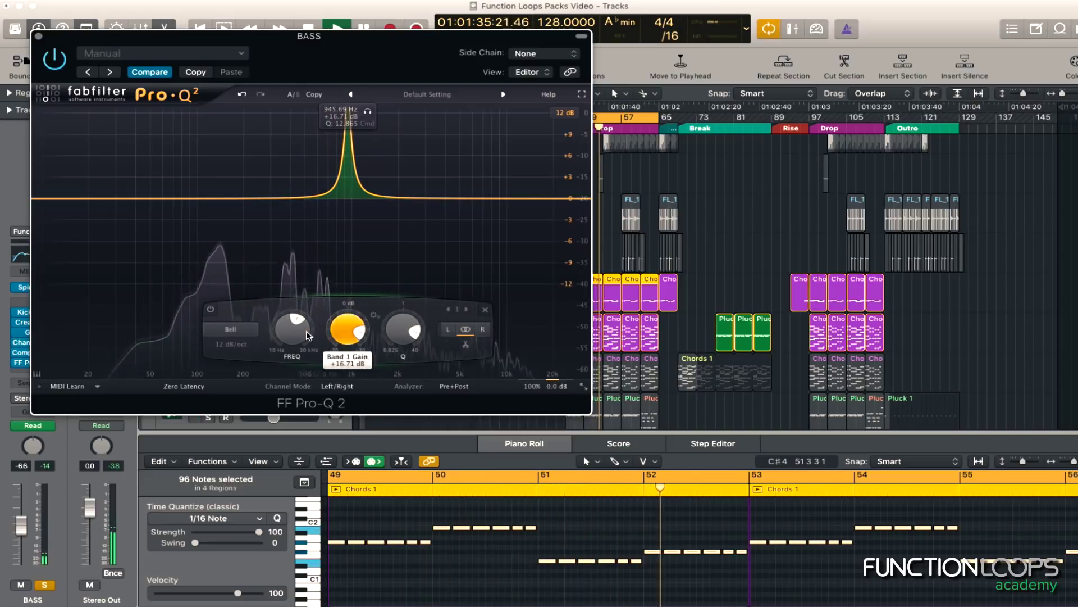
pyautogui.moveTo(308, 36); pyautogui.dragTo(539, 55)
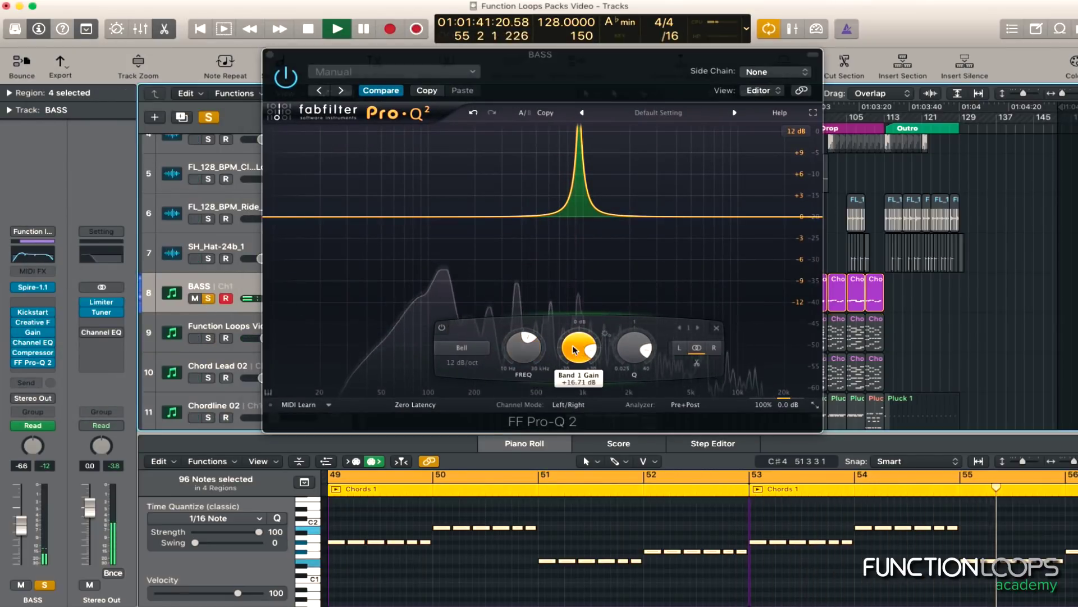
pyautogui.moveTo(530, 348); pyautogui.dragTo(530, 344)
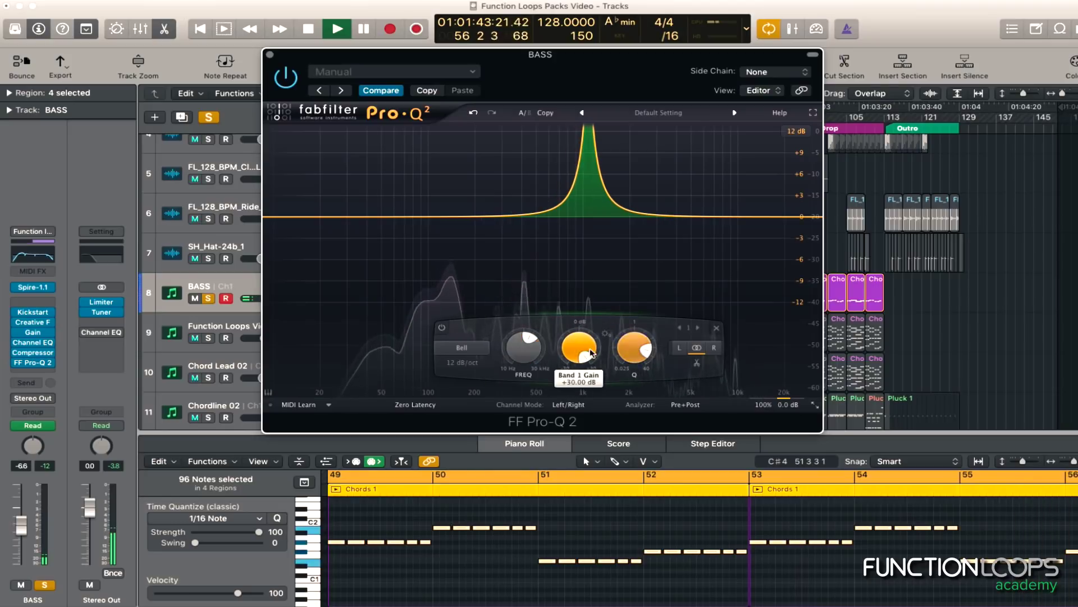
pyautogui.moveTo(629, 350); pyautogui.dragTo(572, 402)
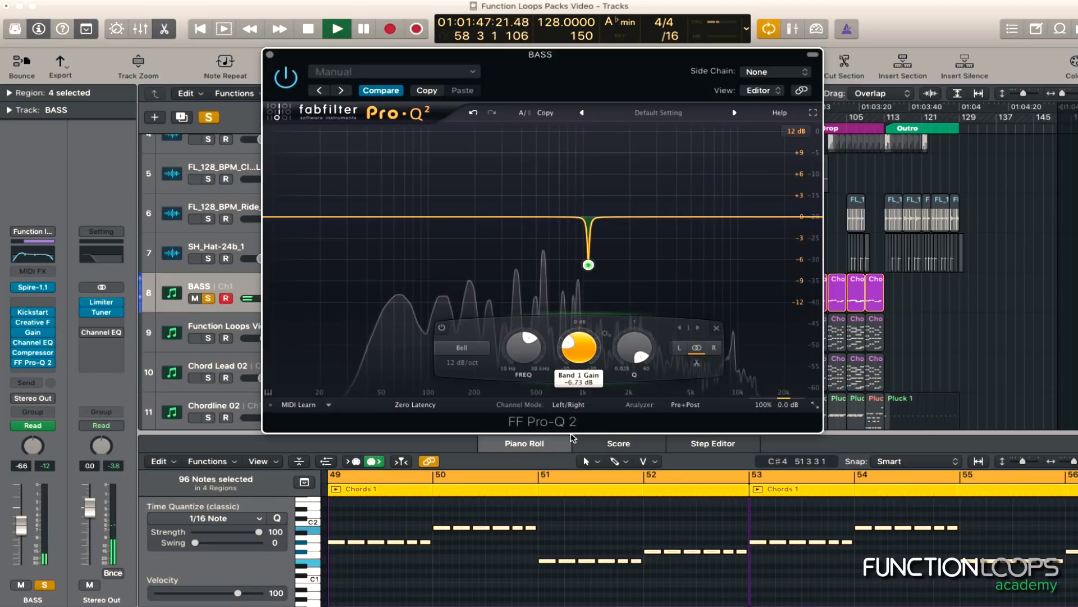
pyautogui.click(271, 55)
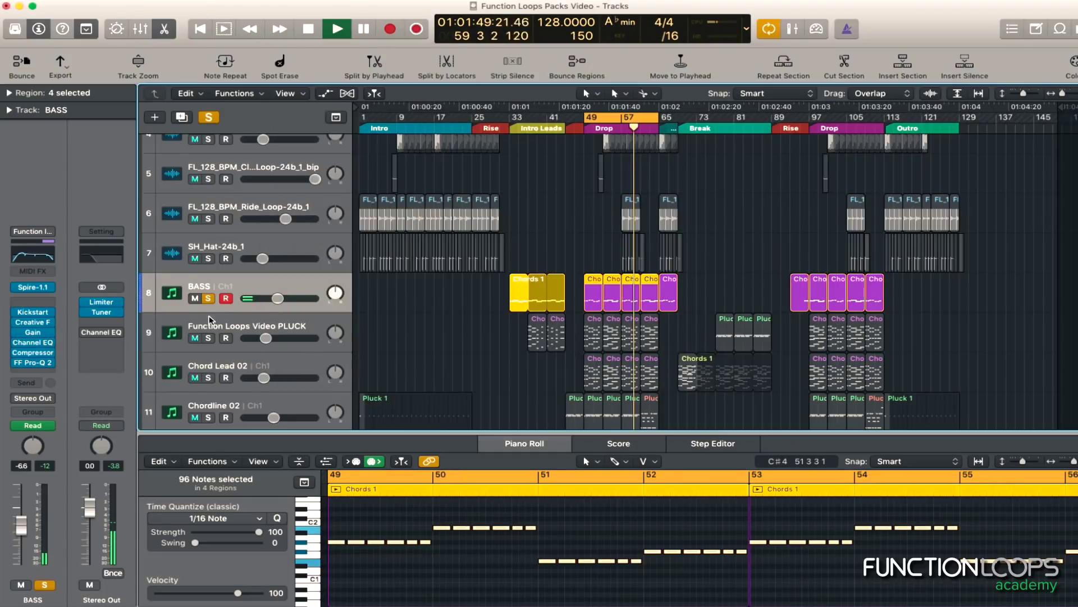
# Unsolo the kick and set the pluck equaliser's bell just below 1 kHz to 990.37 Hz, -8.11 dB and Q 14.884
pyautogui.scroll(4, 206, 169)
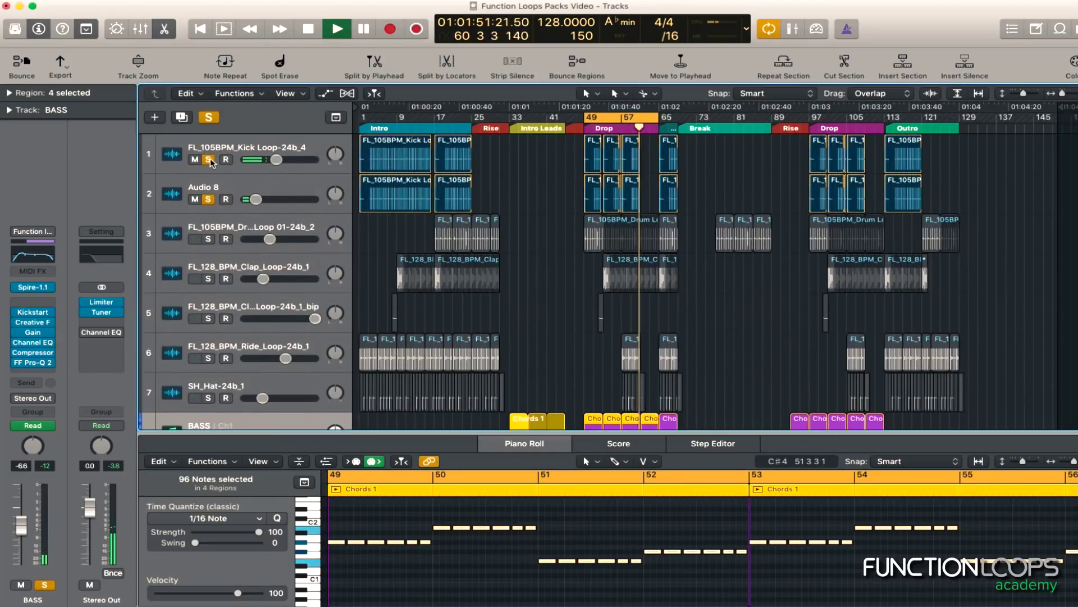
pyautogui.scroll(-4, 392, 265)
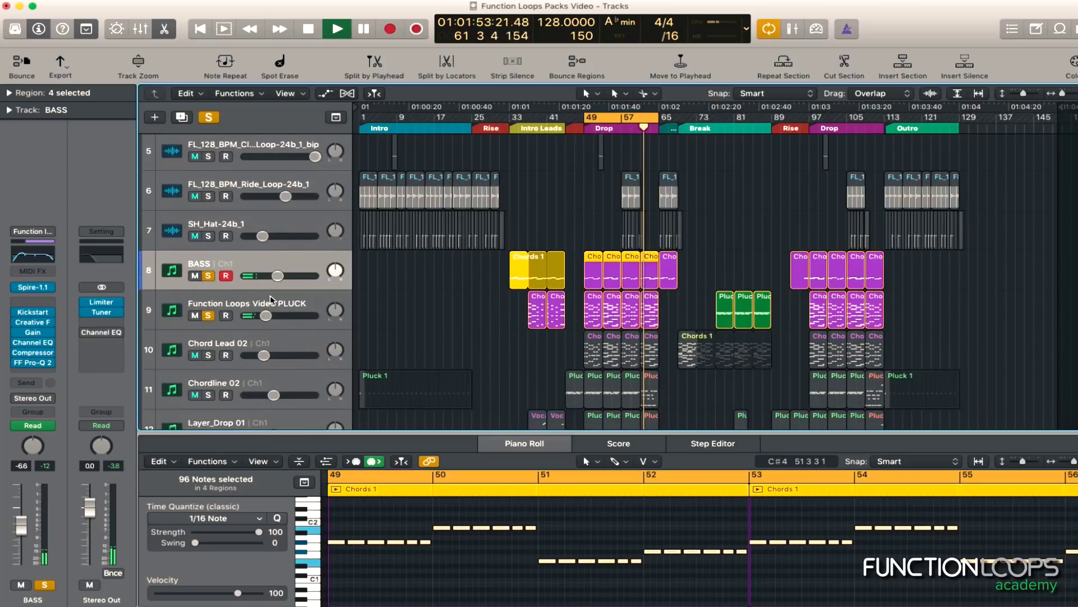
pyautogui.click(271, 299)
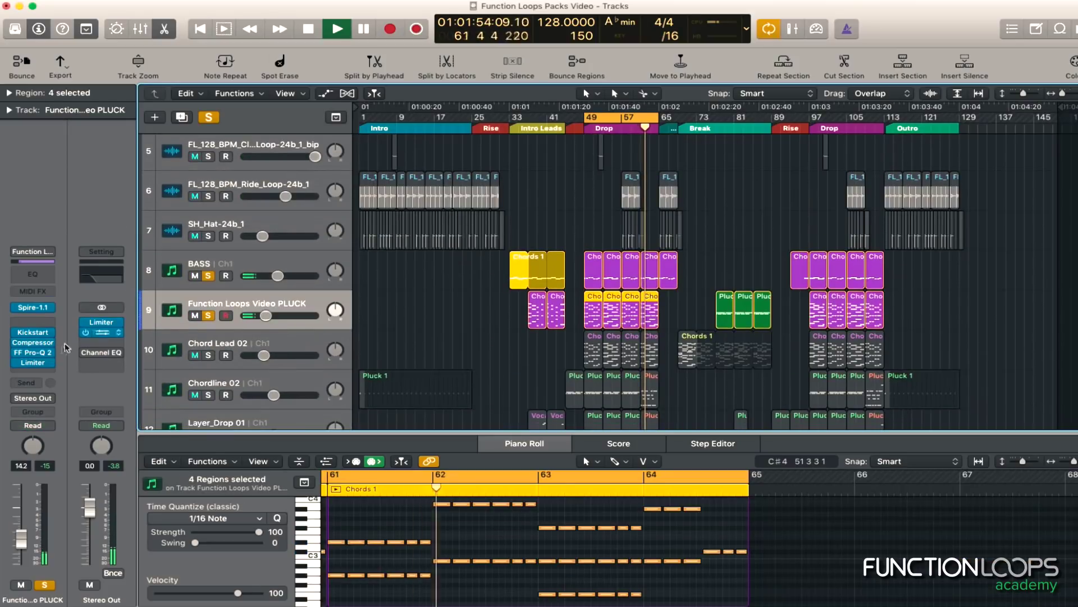
pyautogui.click(35, 352)
pyautogui.moveTo(555, 279); pyautogui.dragTo(548, 284)
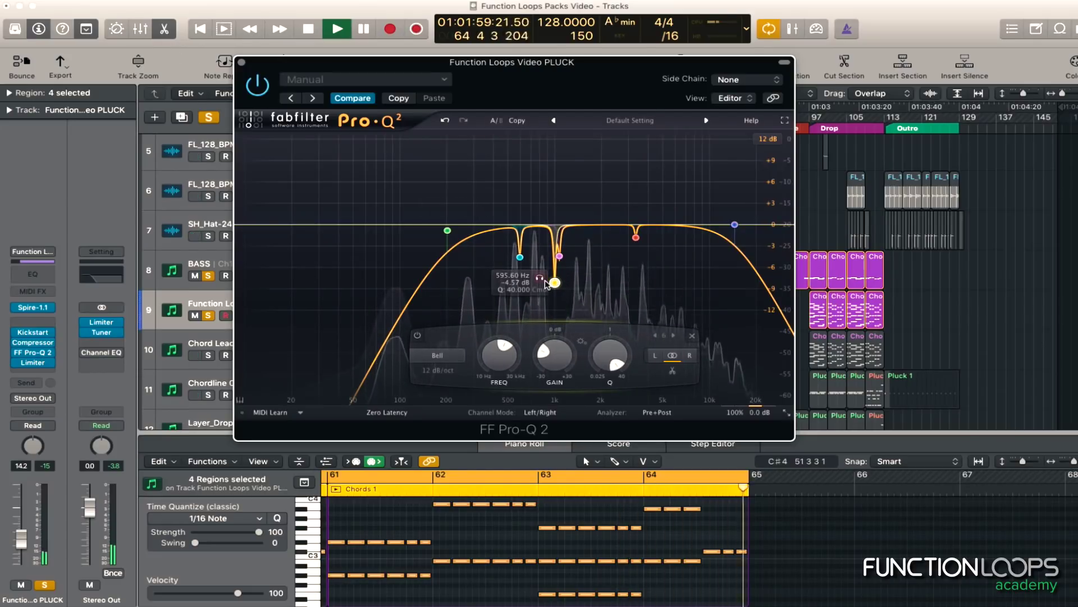
pyautogui.scroll(-5, 553, 283)
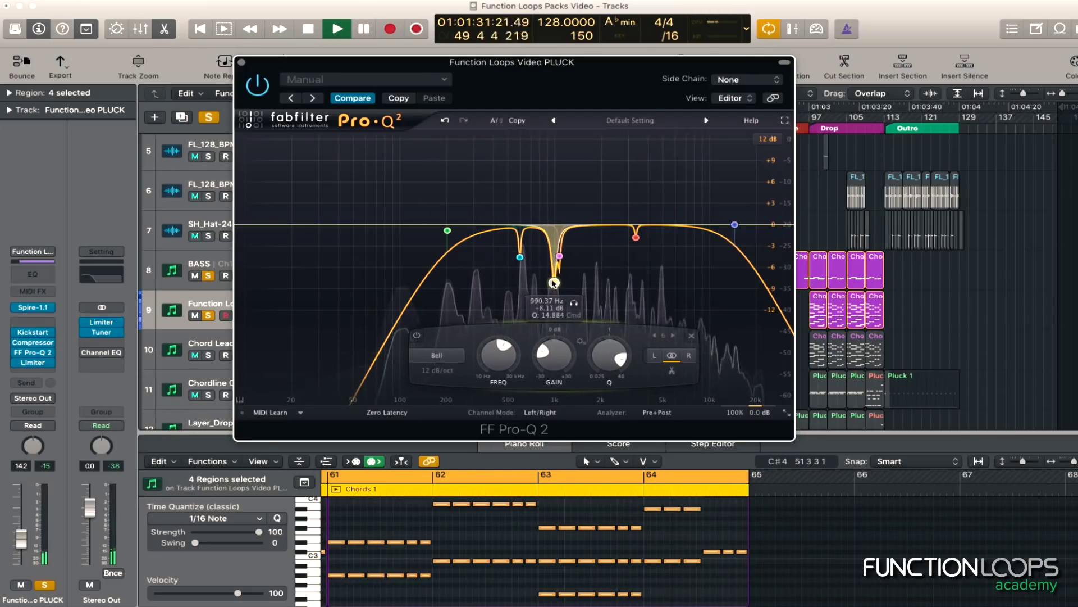
pyautogui.press('super+w')
pyautogui.press('space')
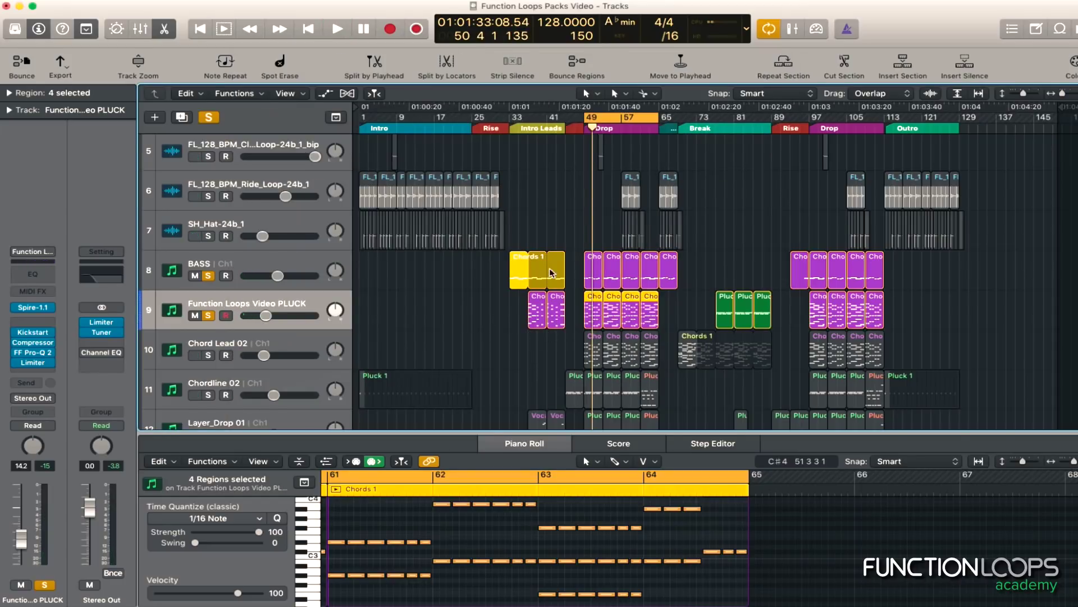
# Select the Chord Lead 02 track and start playback from the drop
pyautogui.scroll(-1, 464, 313)
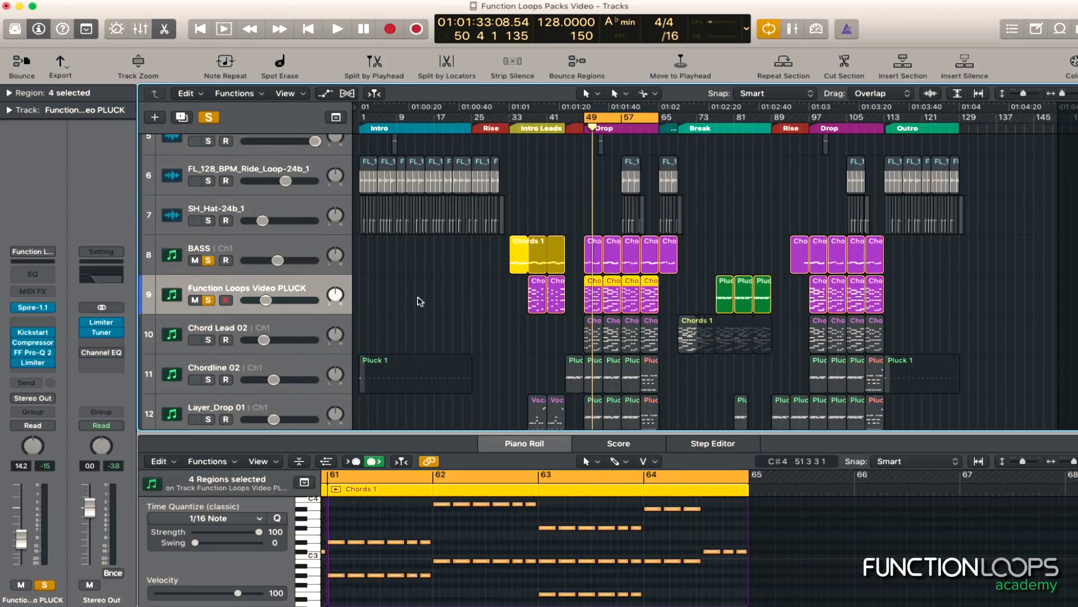
pyautogui.click(420, 301)
pyautogui.click(284, 322)
pyautogui.press('space')
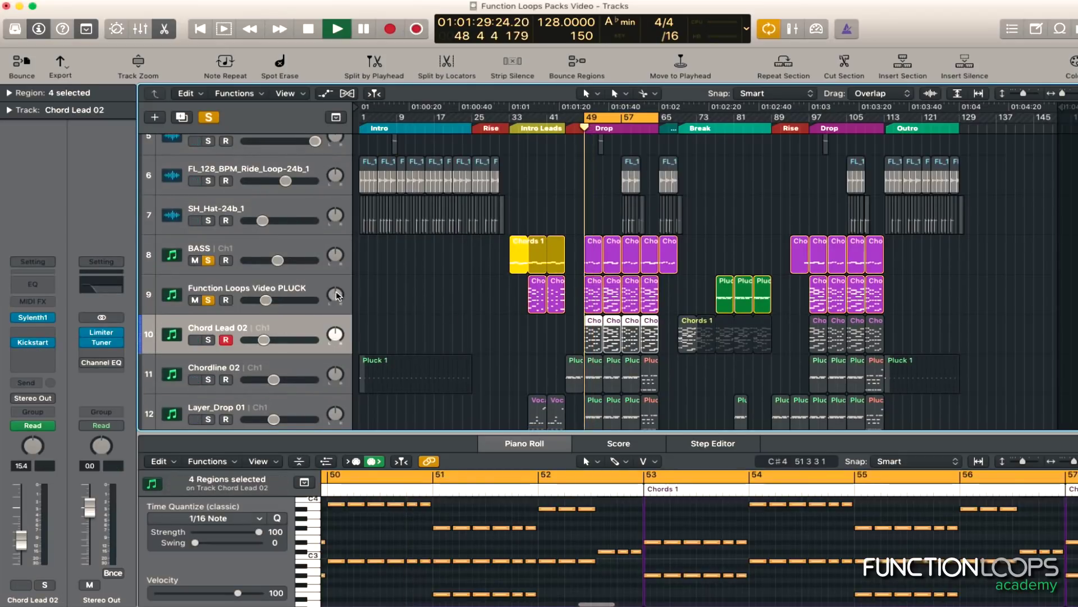
# Solo only the Chord Lead 02 track, stop playback and insert a Limiter after Kickstart on its channel strip
pyautogui.keyDown('alt'); pyautogui.click(211, 339); pyautogui.keyUp('alt')
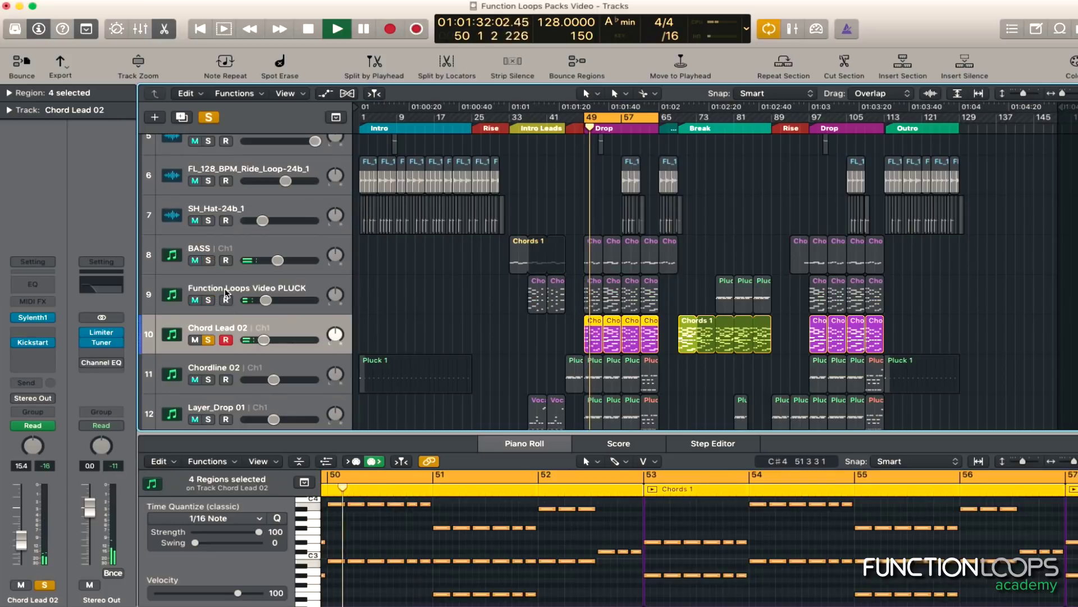
pyautogui.press('space')
pyautogui.click(33, 349)
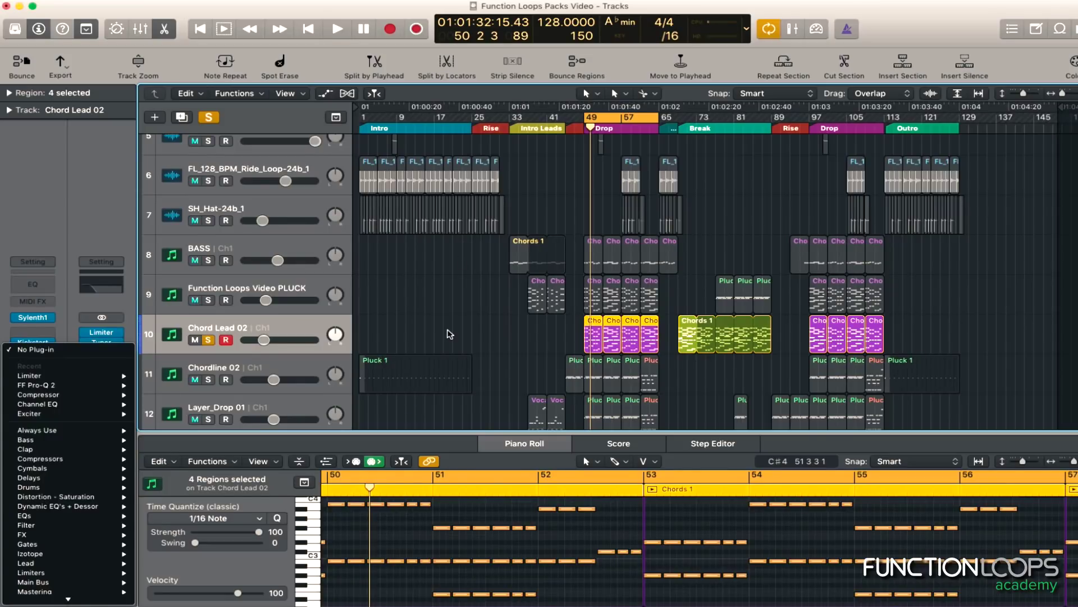
pyautogui.moveTo(111, 380)
pyautogui.click(163, 376)
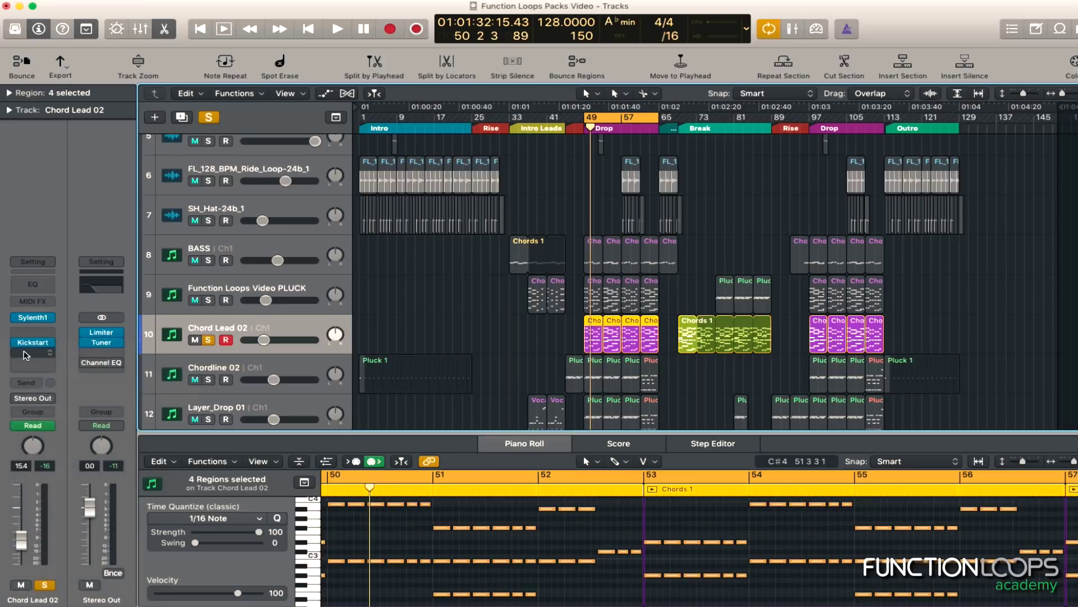
pyautogui.click(27, 355)
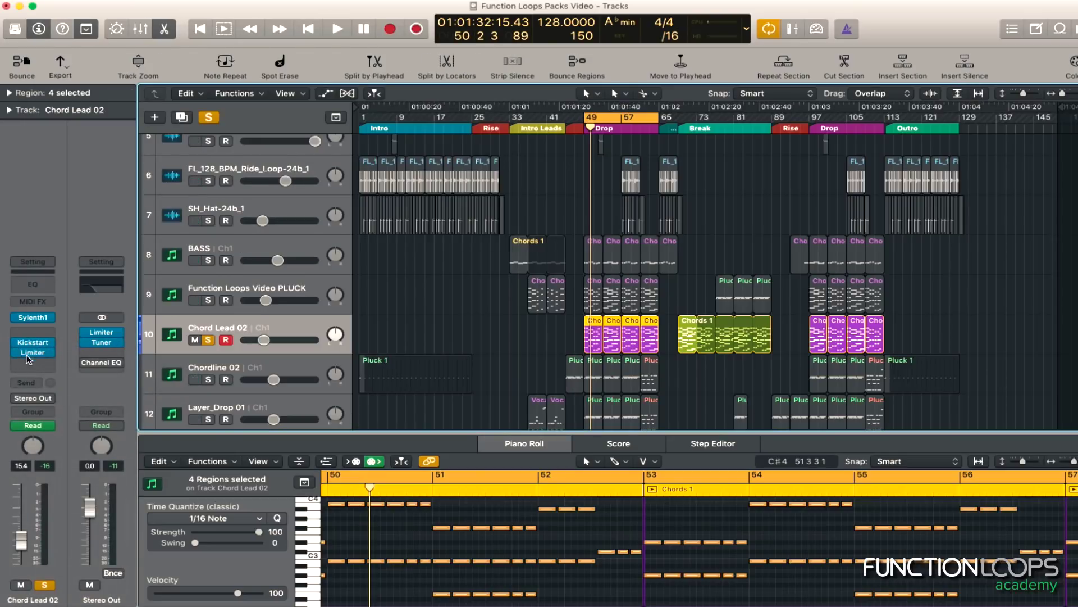
# Insert a Compressor between Kickstart and the Limiter on Chord Lead 02 and load its VAlly preset
pyautogui.click(28, 367)
pyautogui.moveTo(46, 369)
pyautogui.click(163, 384)
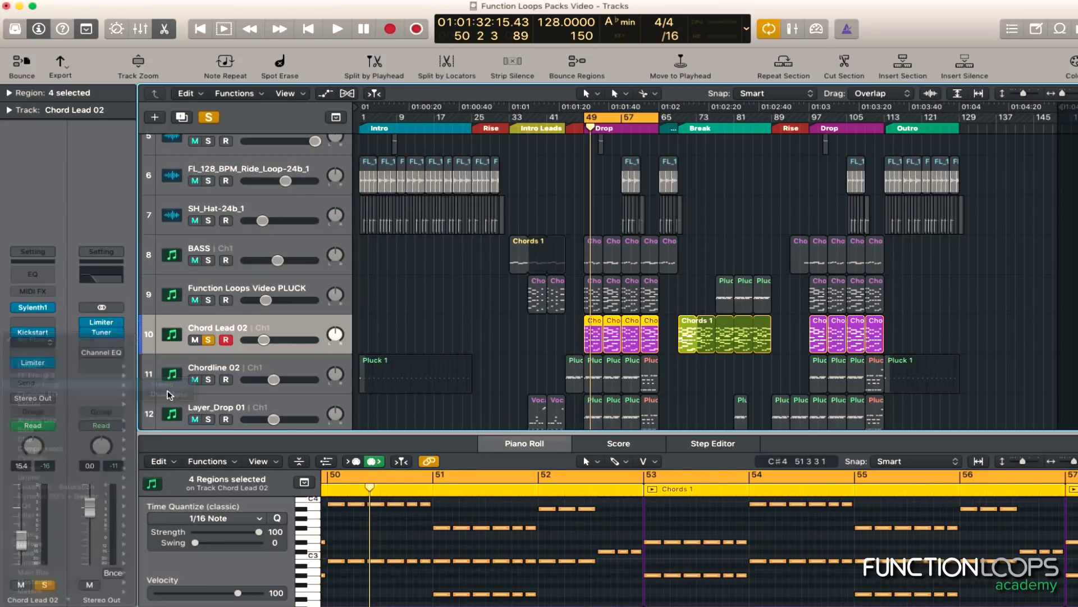
pyautogui.click(118, 53)
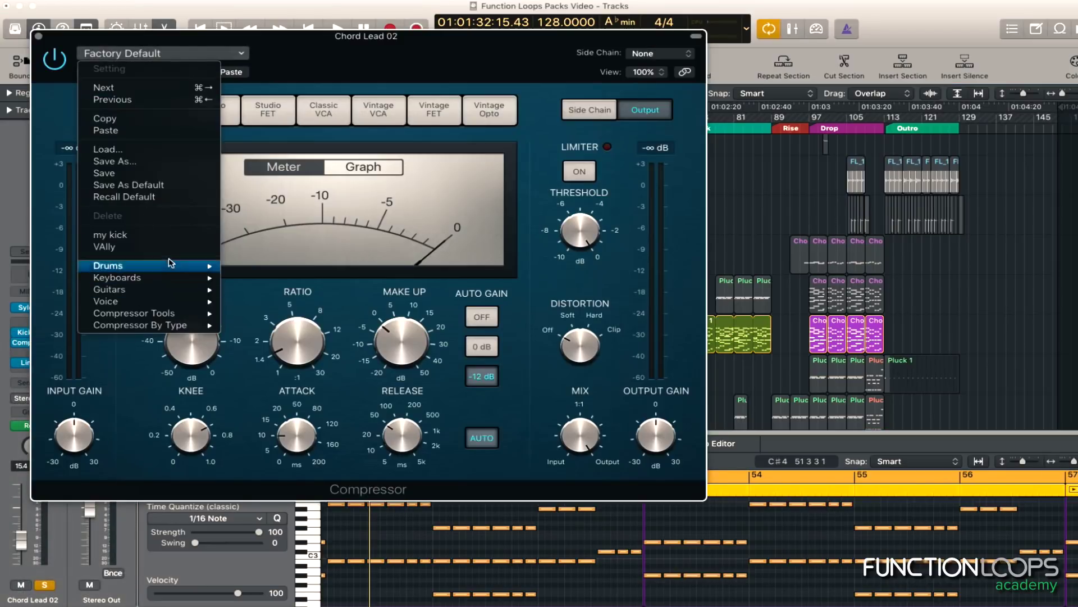
pyautogui.click(158, 245)
# Play the chord lead through the Compressor, raise its output gain slightly and close the plug-in
pyautogui.press('space')
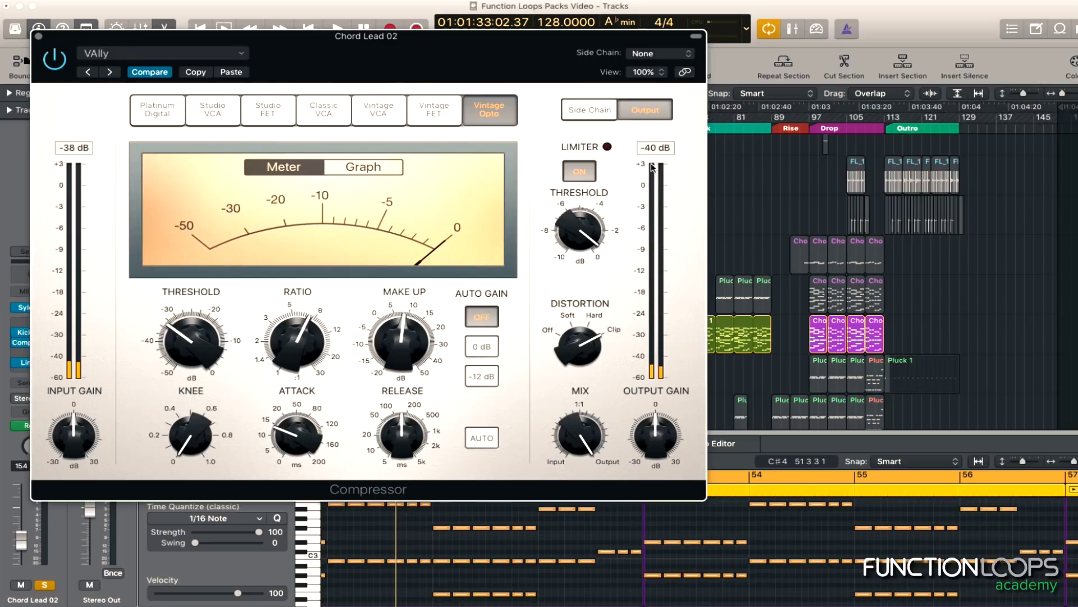
pyautogui.press('space')
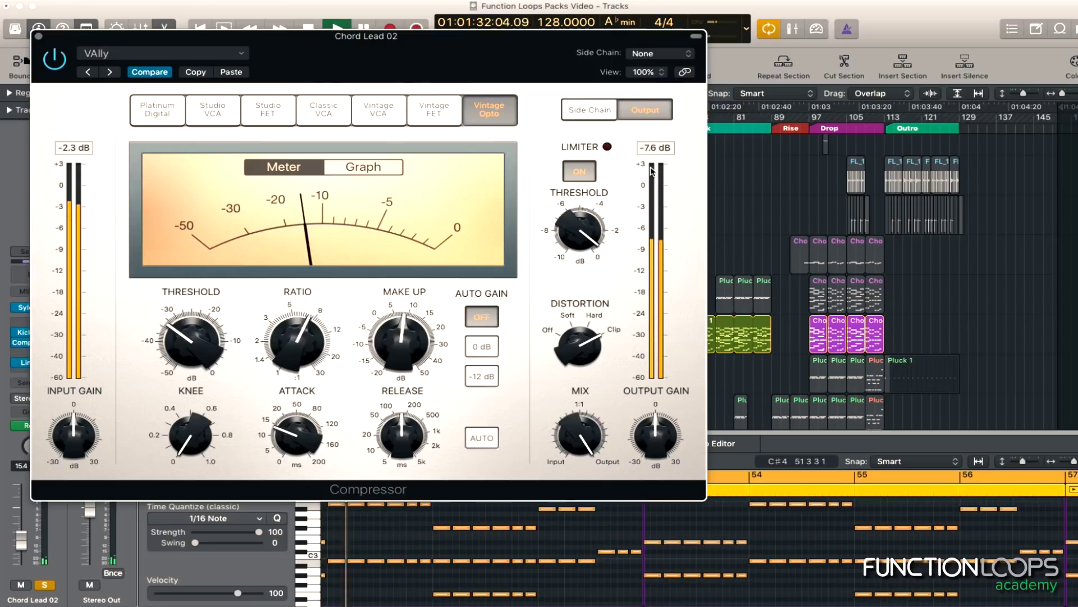
pyautogui.moveTo(659, 430)
pyautogui.moveTo(660, 430)
pyautogui.mouseDown()
pyautogui.moveTo(674, 450)
pyautogui.moveTo(659, 445)
pyautogui.moveTo(660, 464)
pyautogui.moveTo(656, 419)
pyautogui.mouseUp()
pyautogui.press('space')
pyautogui.press('space')
pyautogui.click(38, 36)
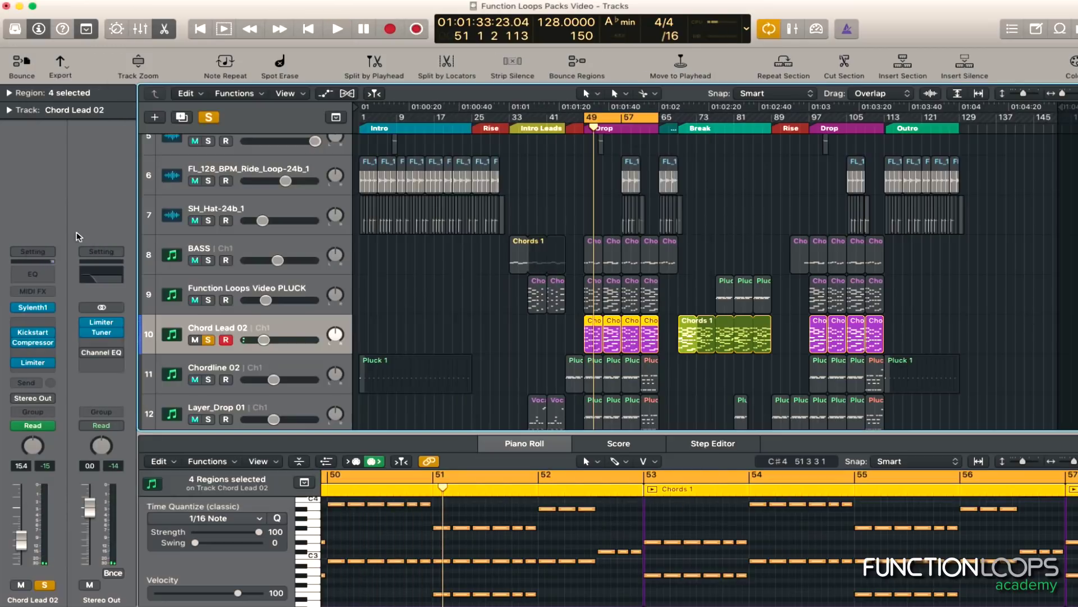
# Insert FF Pro-Q 2 between the Compressor and Limiter on Chord Lead 02 and delete the default bell band
pyautogui.click(39, 359)
pyautogui.moveTo(60, 398)
pyautogui.click(158, 396)
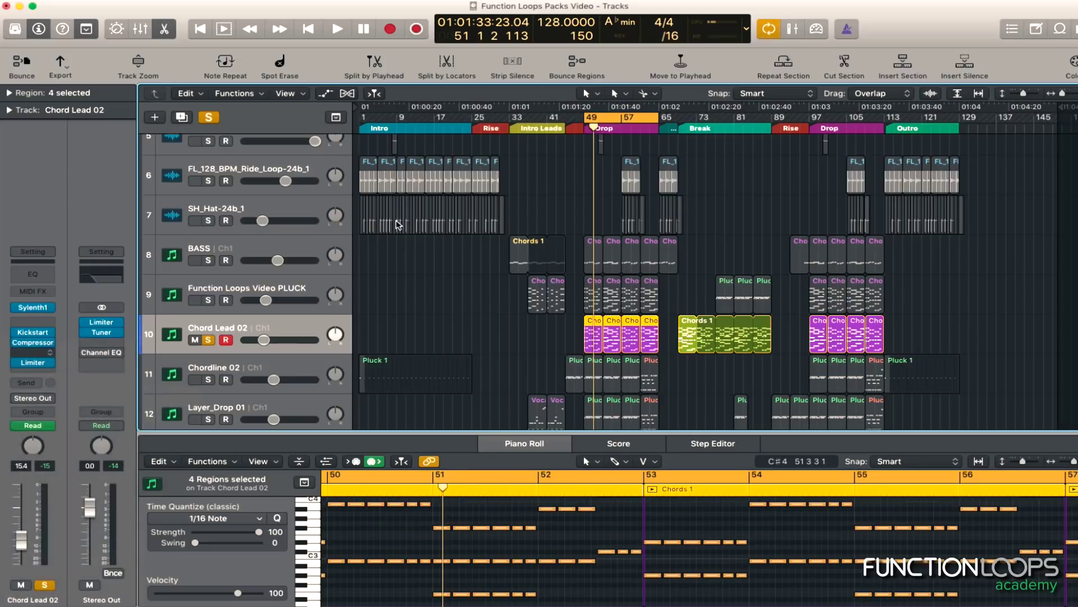
pyautogui.rightClick(414, 222)
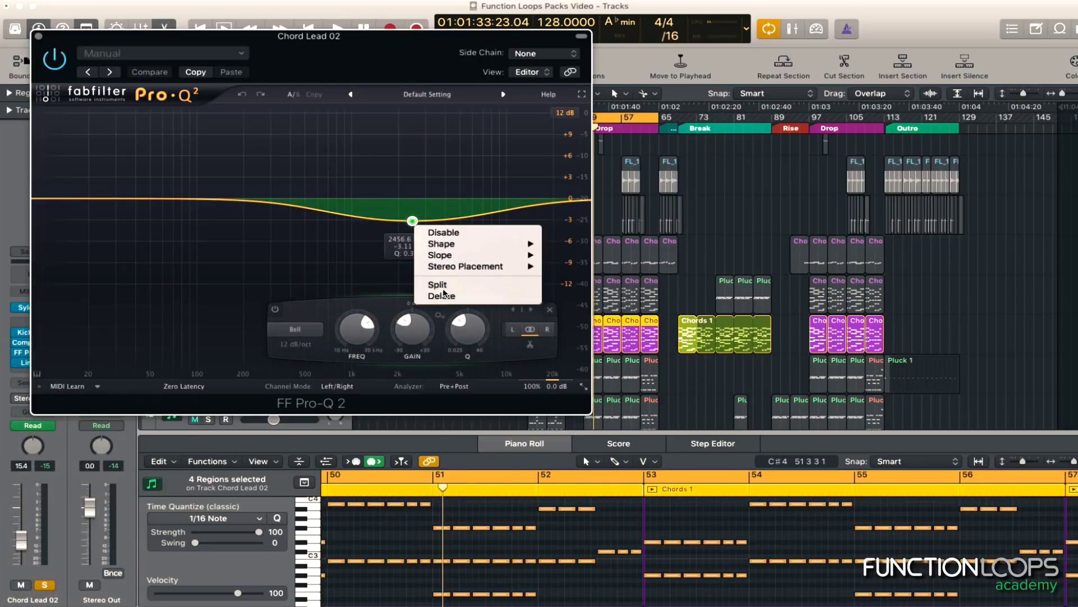
pyautogui.click(427, 295)
# Start playback and add a 12 dB/oct low cut at about 88 Hz to the Chord Lead 02 equaliser
pyautogui.moveTo(349, 40); pyautogui.dragTo(512, 47)
pyautogui.press('space')
pyautogui.moveTo(236, 207); pyautogui.dragTo(352, 208)
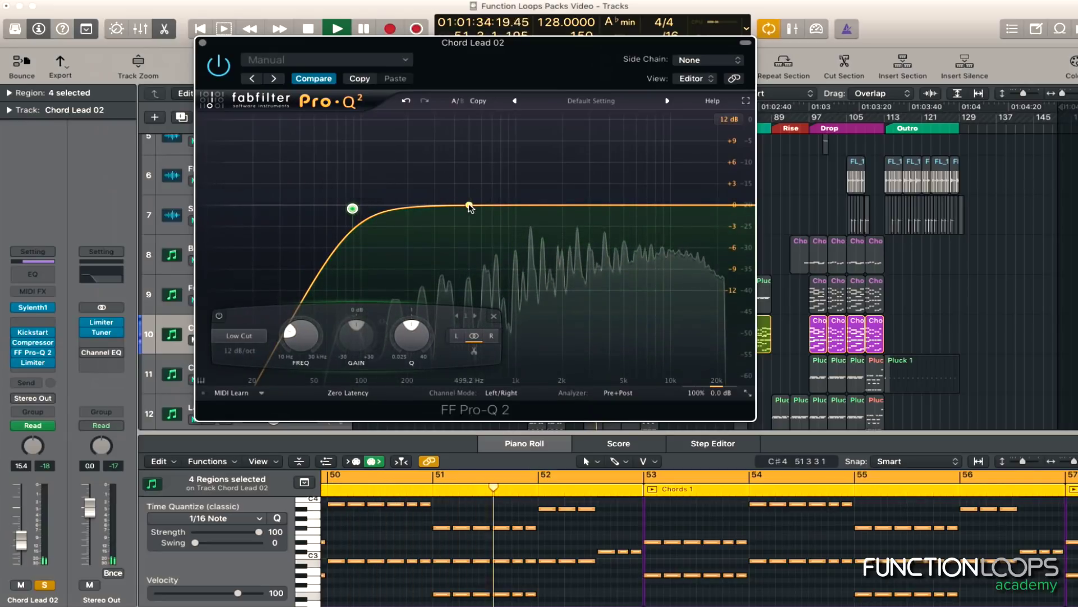
# Add a narrow bell cut at 495.56 Hz with -5.65 dB gain and a Q of 40
pyautogui.click(469, 205)
pyautogui.moveTo(469, 335); pyautogui.dragTo(469, 312)
pyautogui.moveTo(414, 337); pyautogui.dragTo(471, 348)
# Boost and sweep a narrow third bell down to 202.77 Hz, and cut it deeply there
pyautogui.click(426, 206)
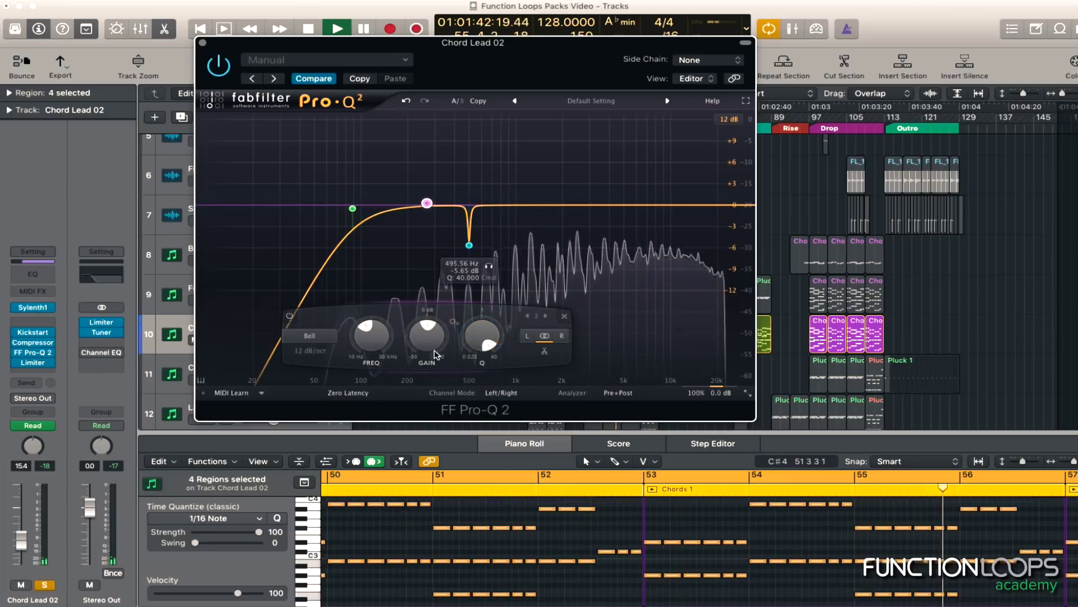
pyautogui.moveTo(399, 363); pyautogui.dragTo(397, 353)
pyautogui.scroll(-3, 380, 347)
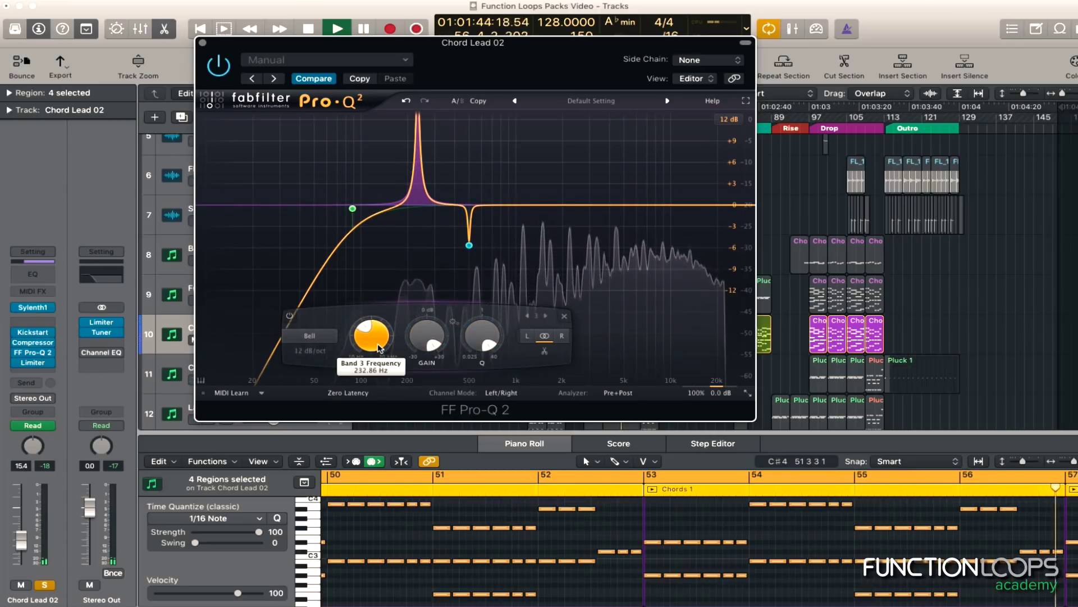
pyautogui.scroll(-4, 381, 346)
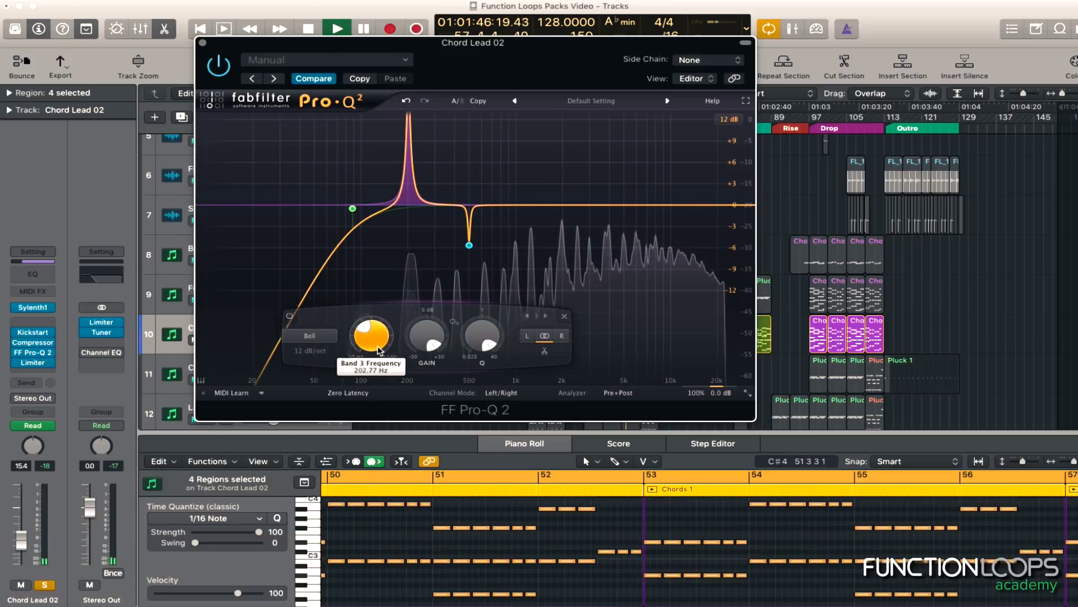
pyautogui.moveTo(424, 332); pyautogui.dragTo(425, 418)
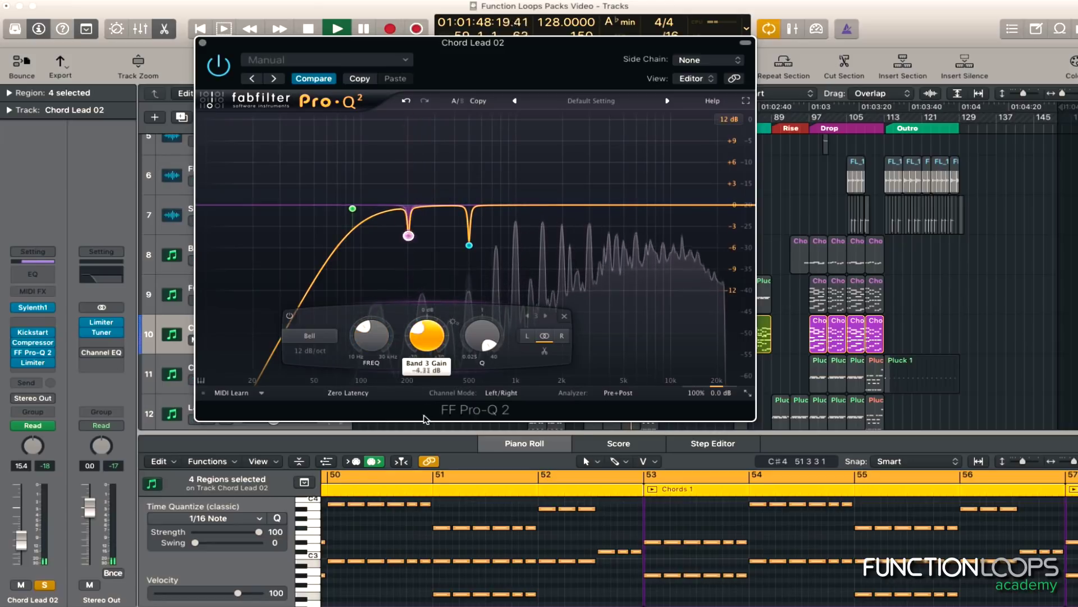
# Add a bell dip of -2.59 dB at about 2955 Hz and an 18 dB/oct high cut at about 12.5 kHz
pyautogui.click(556, 204)
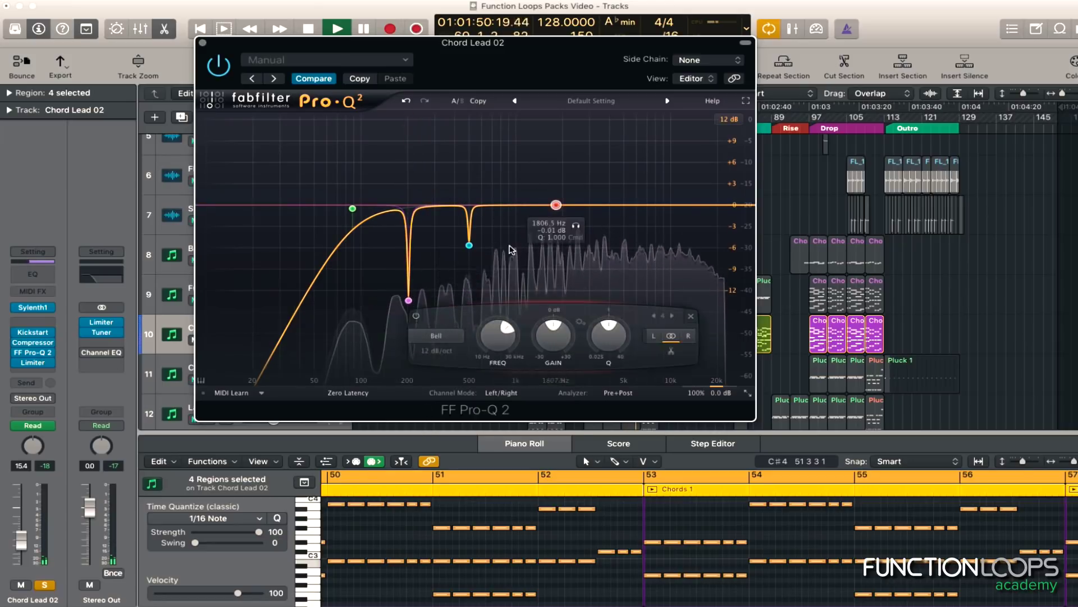
pyautogui.moveTo(556, 205); pyautogui.dragTo(589, 226)
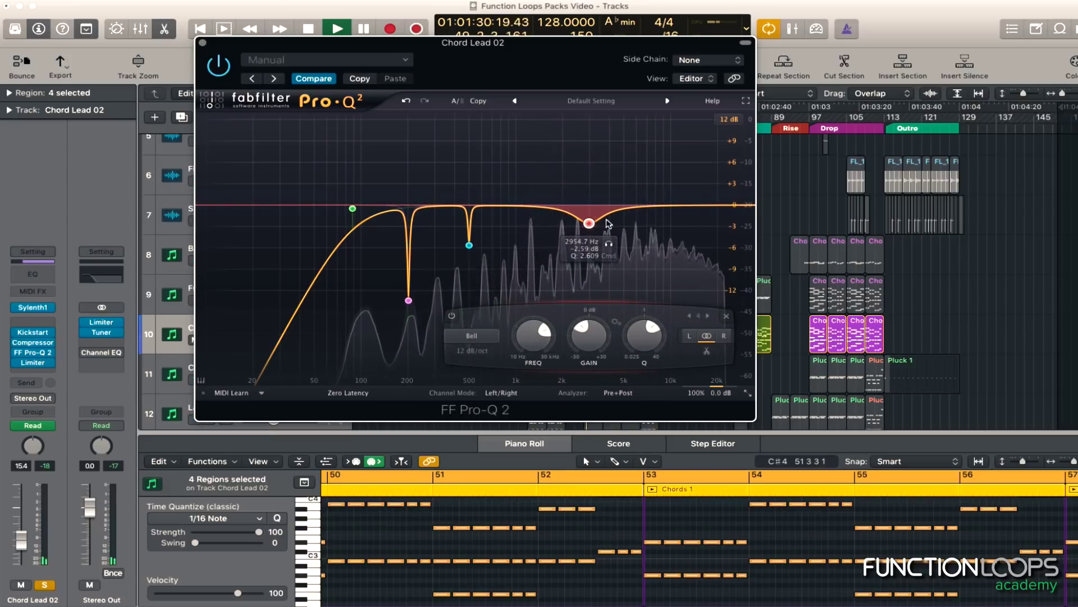
pyautogui.moveTo(737, 205); pyautogui.dragTo(686, 208)
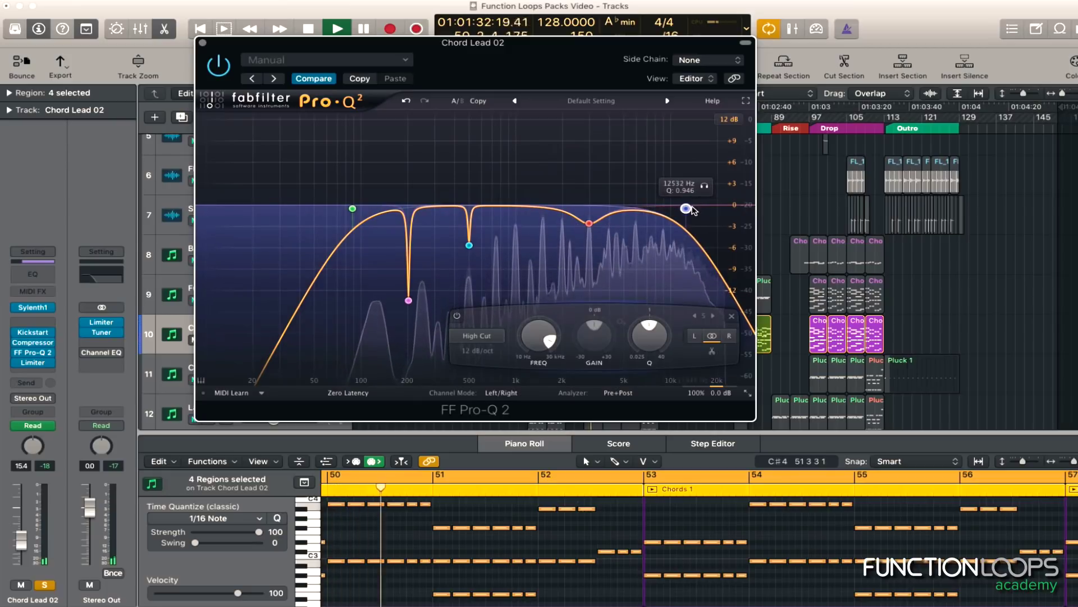
pyautogui.scroll(1, 686, 208)
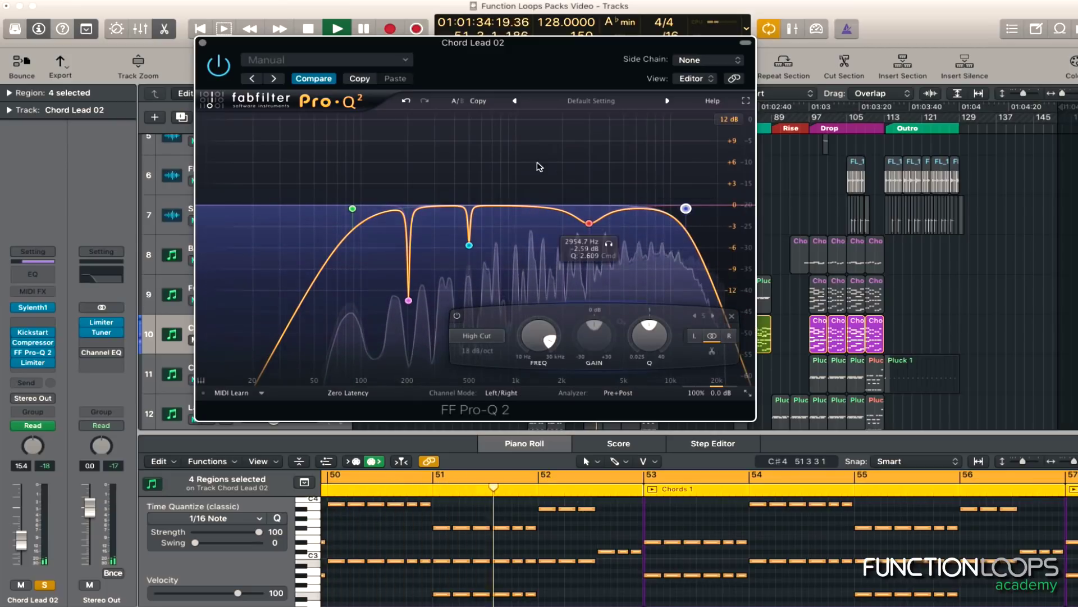
# Audition a narrow bell near 1 kHz at +30 dB, cut it to -5.27 dB at 1036.3 Hz and close the equaliser
pyautogui.doubleClick(519, 206)
pyautogui.scroll(10, 574, 335)
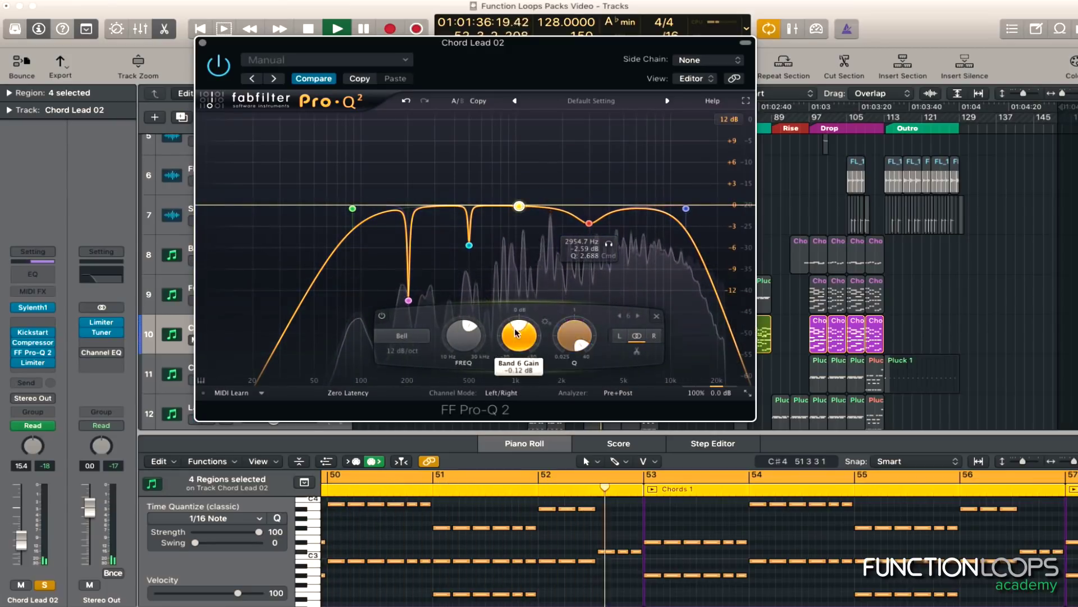
pyautogui.scroll(10, 519, 335)
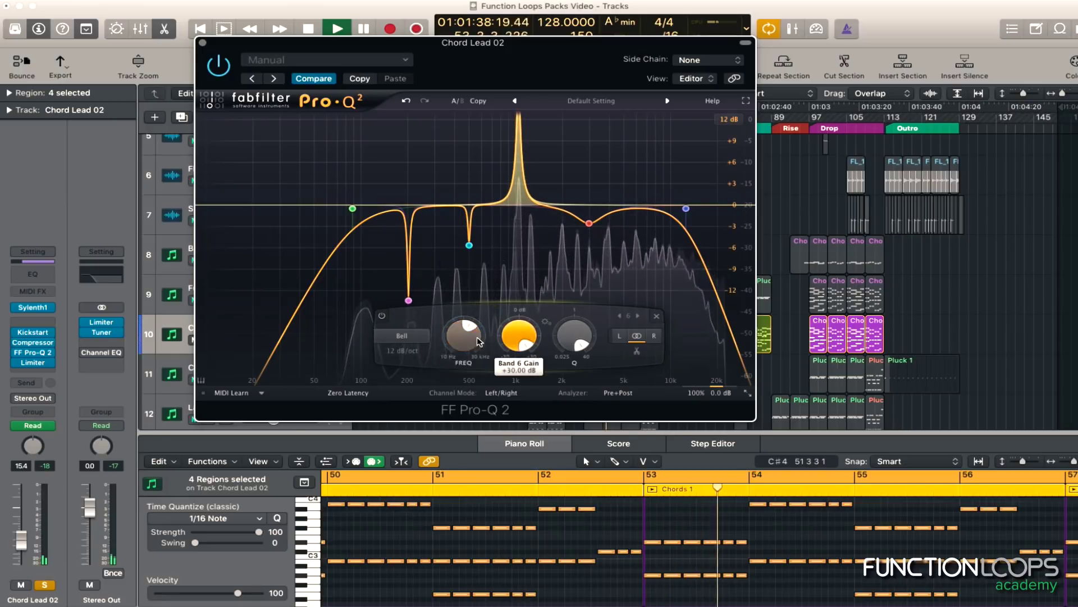
pyautogui.scroll(-12, 523, 337)
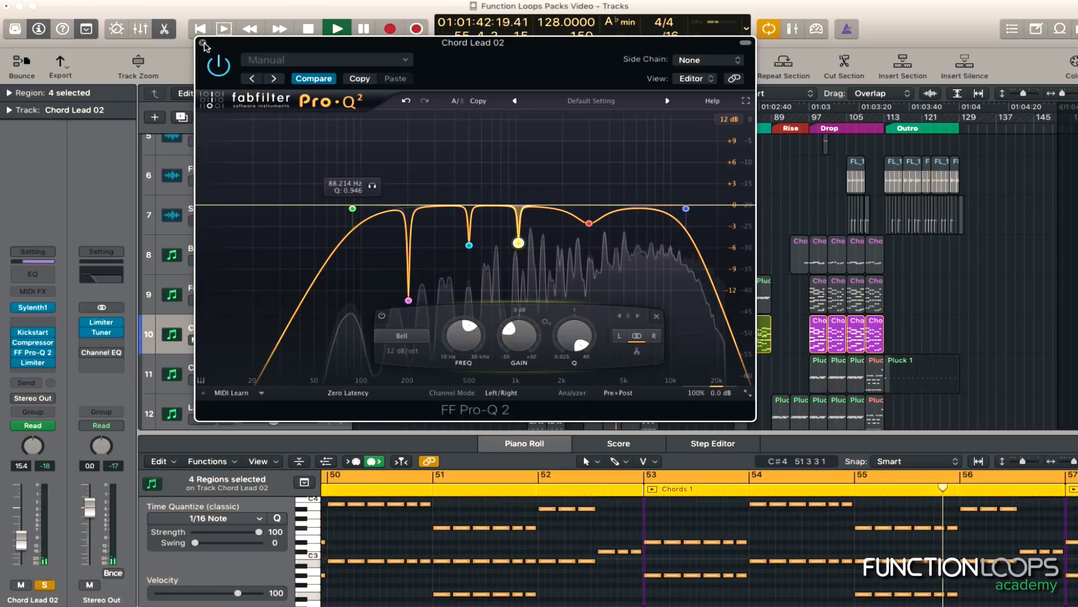
pyautogui.press('super+w')
# Solo the pluck and BASS tracks alongside Chord Lead 02 and set the chord lead's volume to -15.0 dB
pyautogui.click(207, 300)
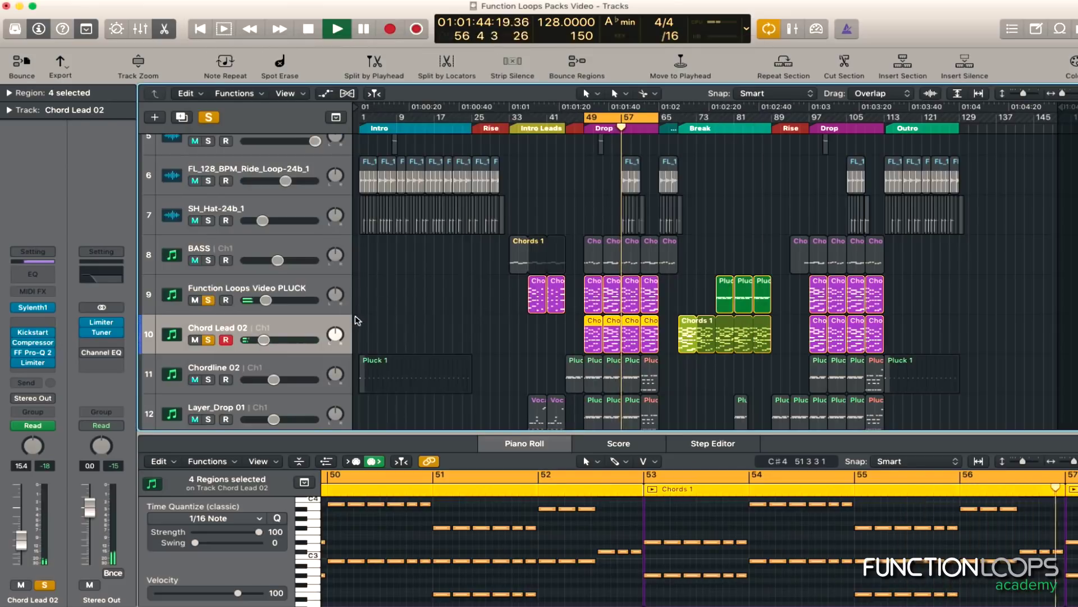
pyautogui.click(208, 260)
pyautogui.scroll(2, 468, 299)
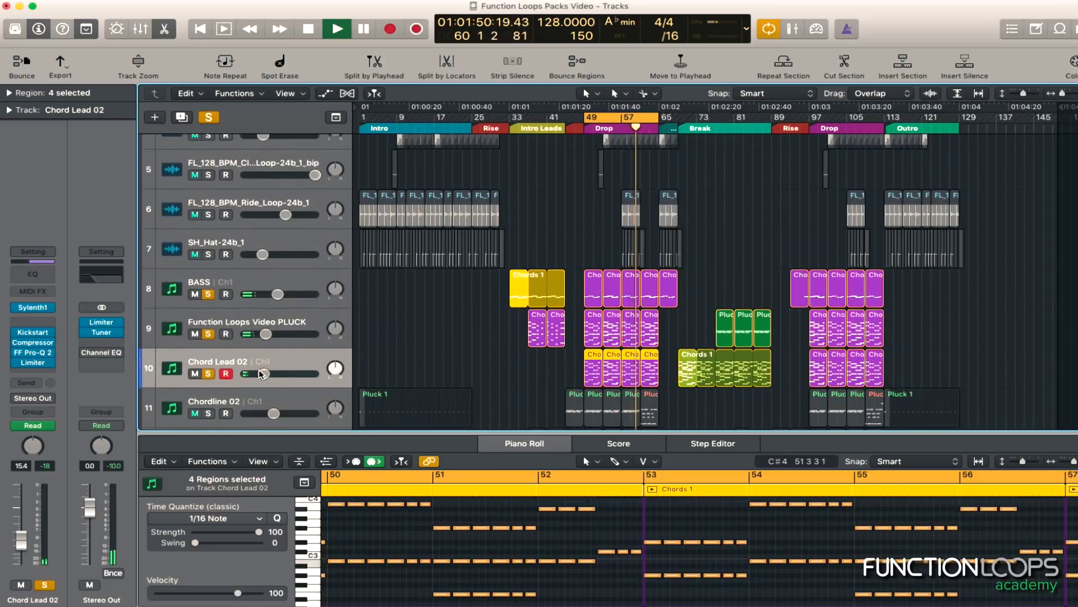
pyautogui.moveTo(262, 375)
pyautogui.mouseDown()
pyautogui.moveTo(238, 378)
pyautogui.moveTo(253, 374)
pyautogui.mouseUp()
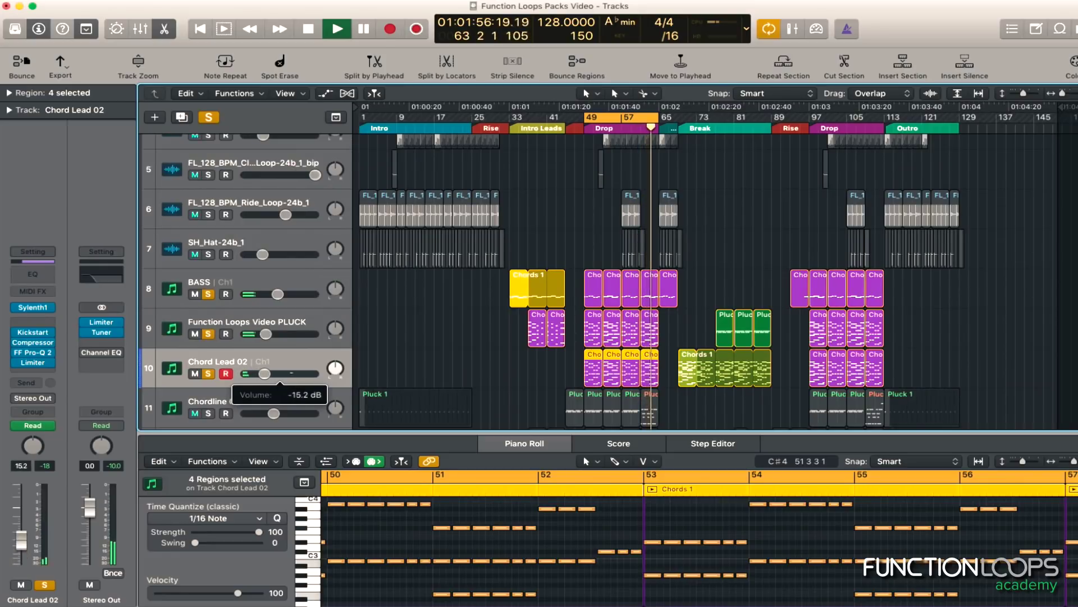
# Add a gentle dip near 6 kHz and a narrow bell between 500 Hz and 1 kHz in Chord Lead 02's FF Pro-Q 2, and close it
pyautogui.moveTo(38, 355)
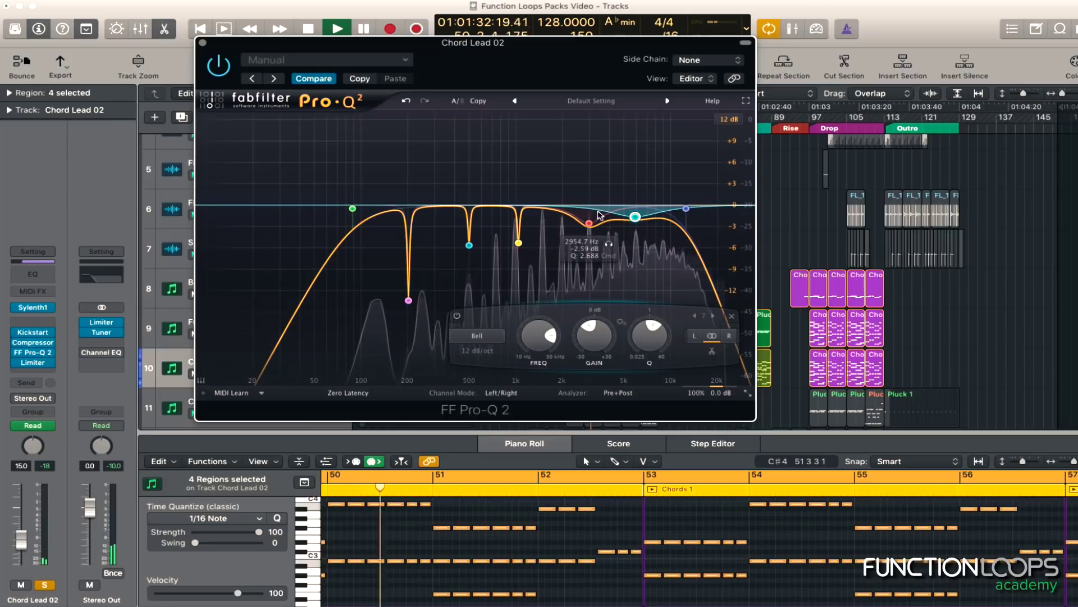
pyautogui.click(490, 206)
pyautogui.moveTo(546, 339); pyautogui.dragTo(540, 292)
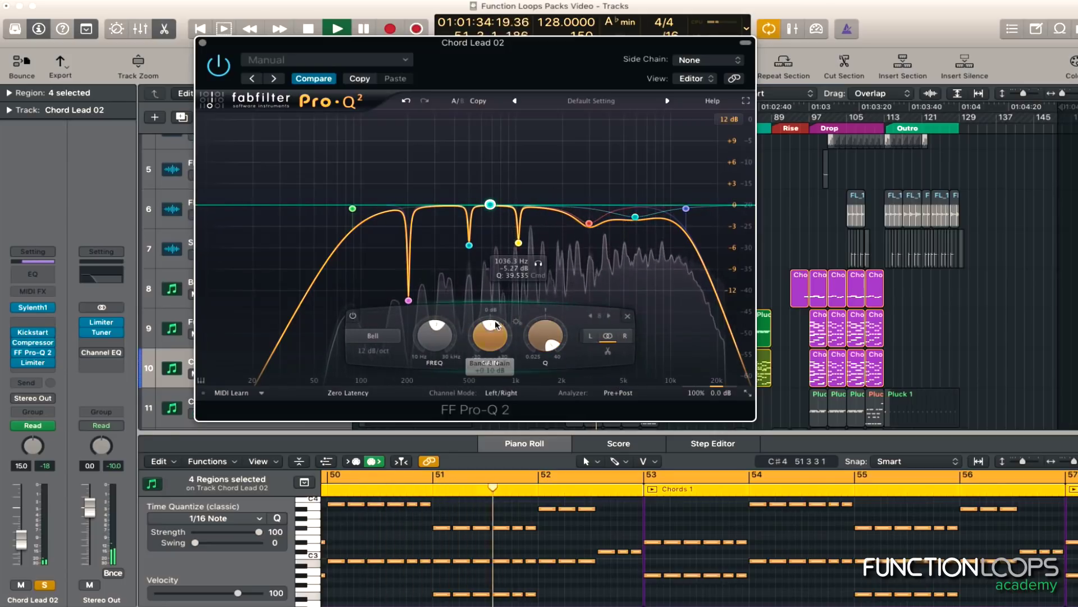
pyautogui.moveTo(489, 339); pyautogui.dragTo(477, 289)
pyautogui.moveTo(434, 343); pyautogui.dragTo(490, 367)
pyautogui.click(202, 42)
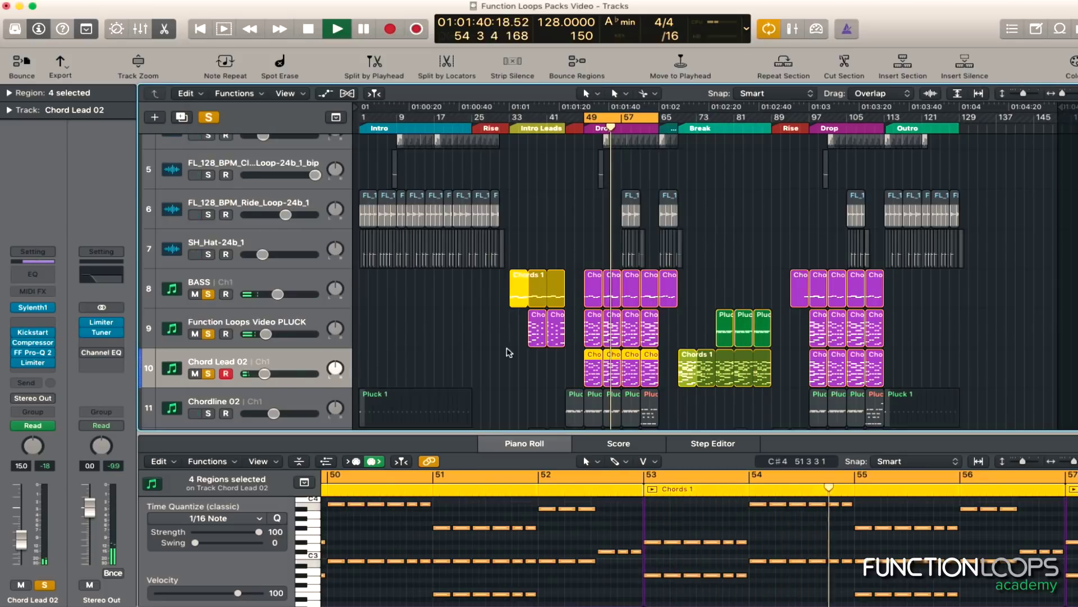
# Play the drop with the solos off, and solo Chord Lead 02, the pluck and BASS again
pyautogui.press('space')
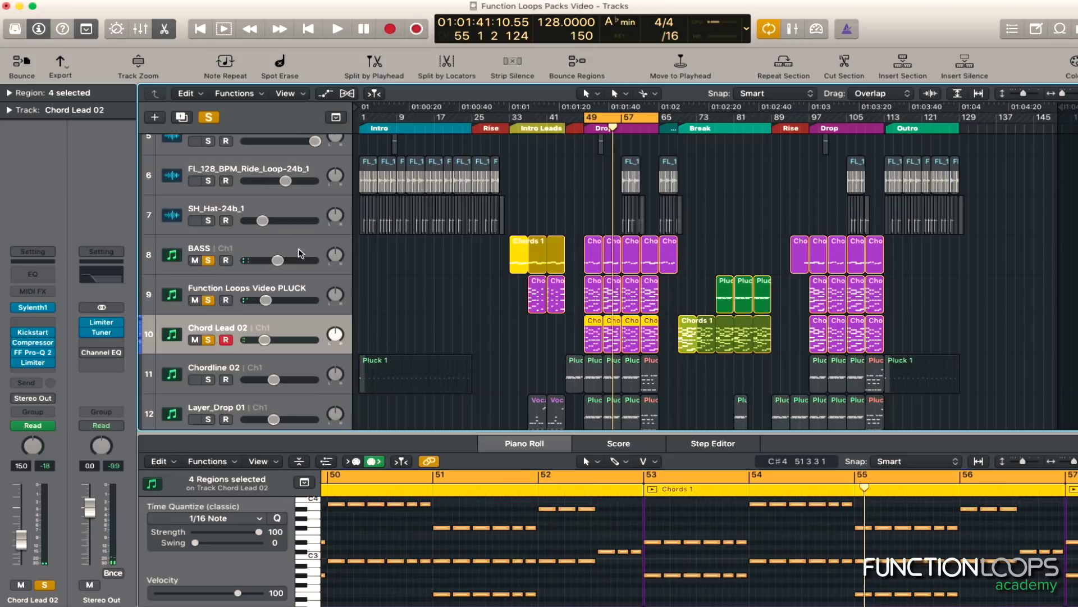
pyautogui.click(209, 344)
pyautogui.press('space')
pyautogui.moveTo(208, 340); pyautogui.dragTo(209, 260)
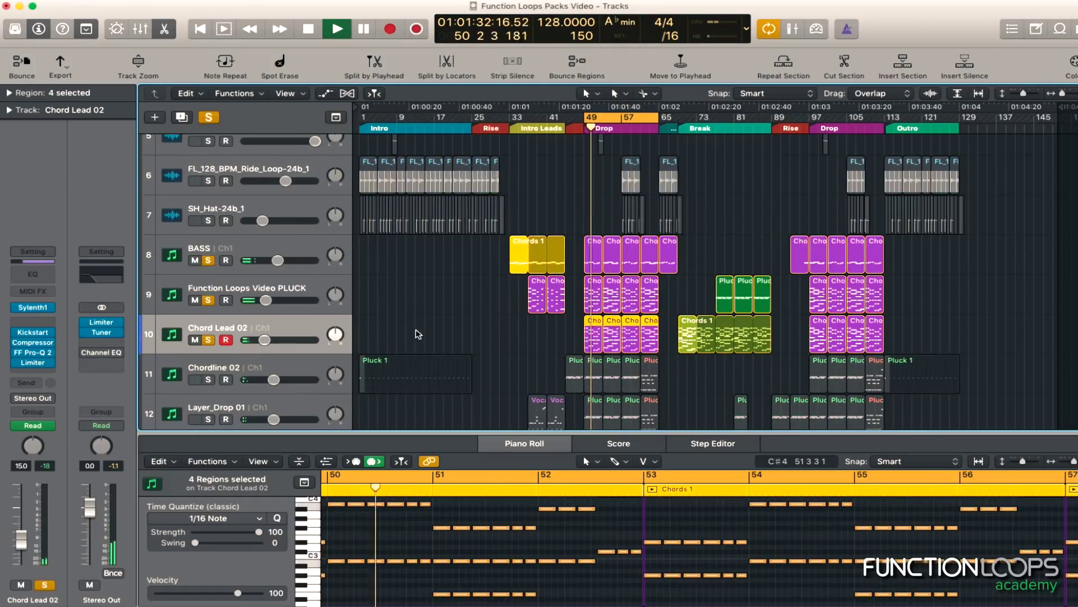
# Solo Audio 8 and the track above it alongside the bass, pluck and chord lead, and listen to the drop
pyautogui.scroll(5, 315, 253)
pyautogui.moveTo(208, 160); pyautogui.dragTo(208, 199)
pyautogui.scroll(-2, 253, 253)
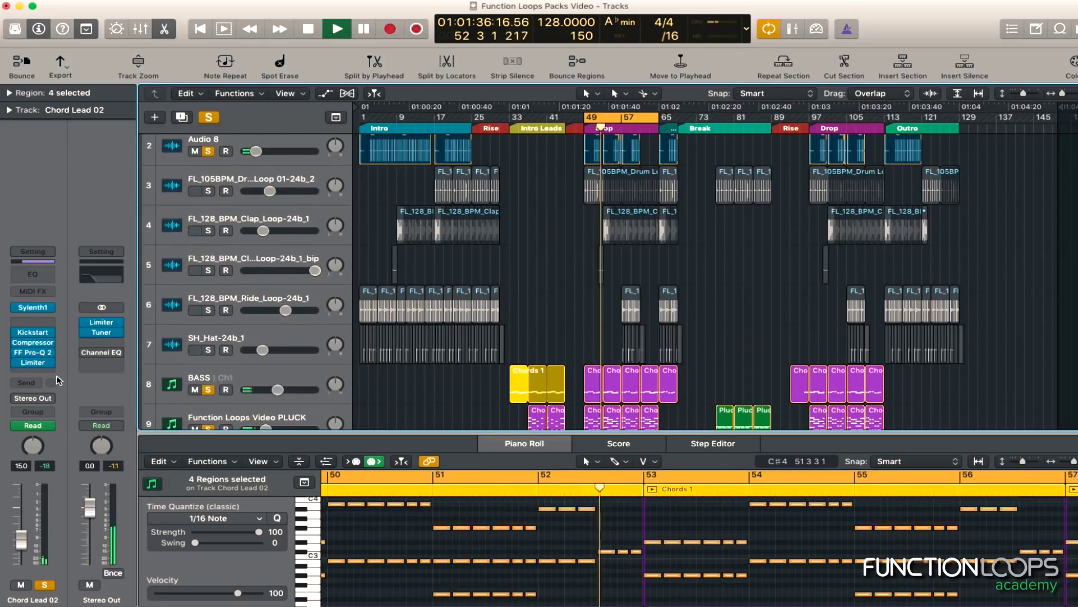
pyautogui.press('space')
# Replay the start of the drop with the Stereo Out's Channel EQ enabled, deselect the Chord Lead 02 regions and stop playback
pyautogui.press('space')
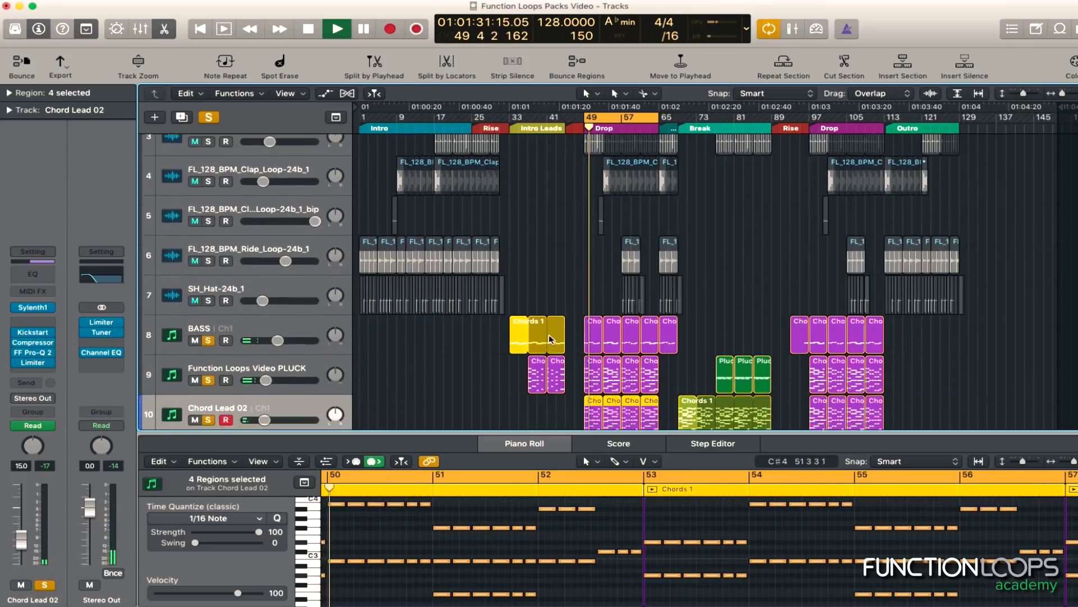
pyautogui.scroll(-4, 548, 334)
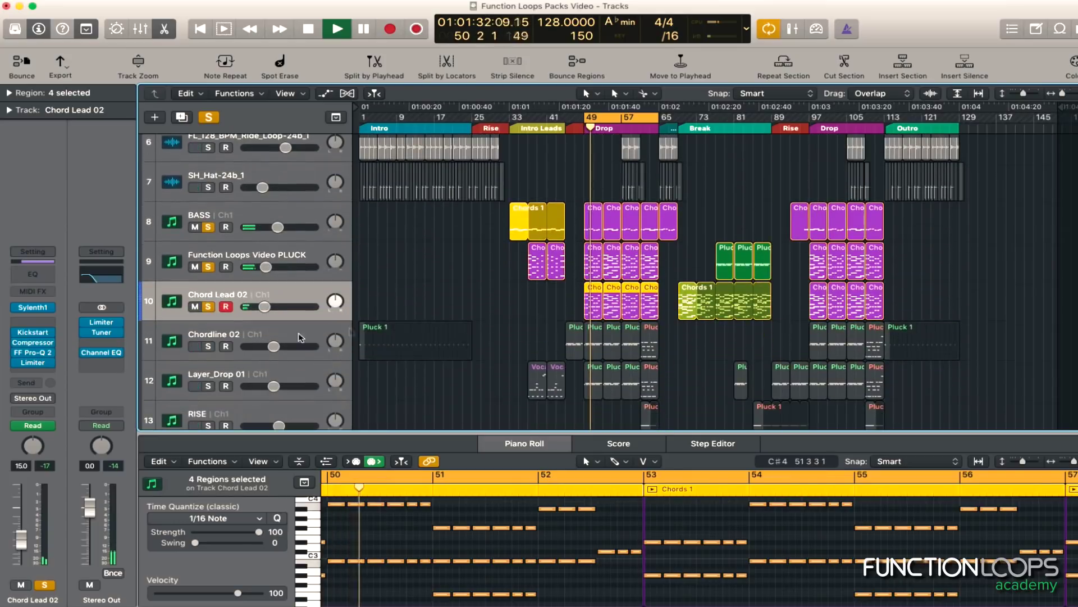
pyautogui.click(403, 299)
pyautogui.press('space')
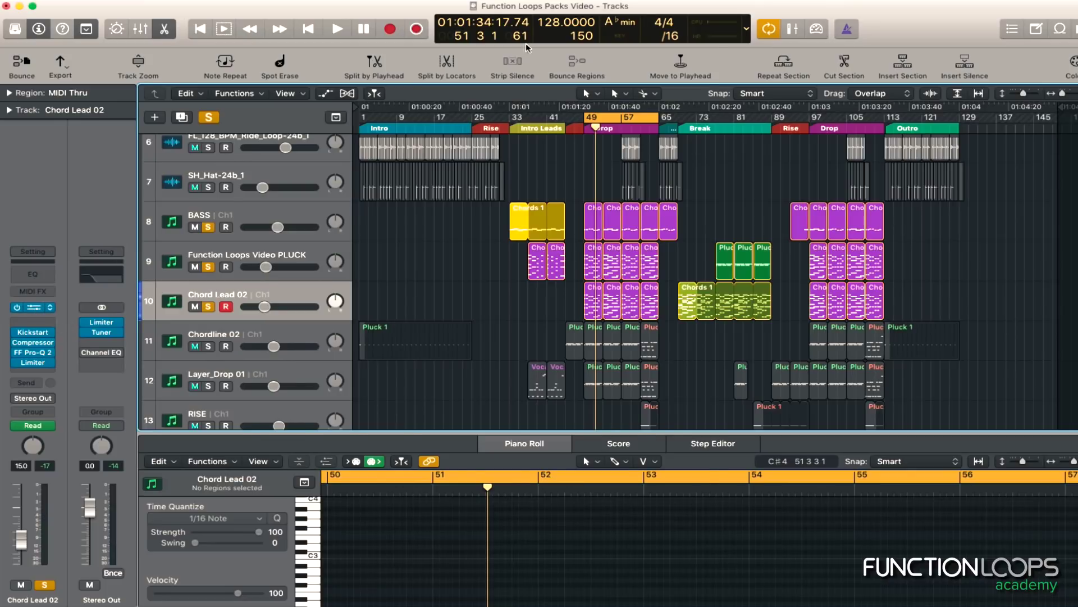
# Review Chord Lead 02's Sylenth1 patch and its FF Pro-Q 2 curve, closing both
pyautogui.press('v')
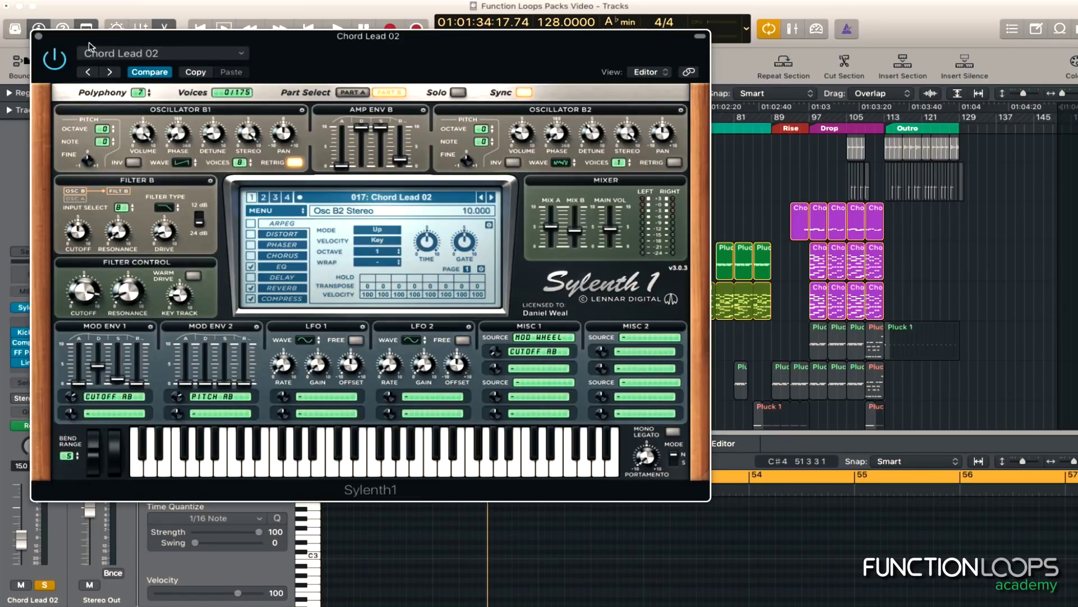
pyautogui.click(537, 309)
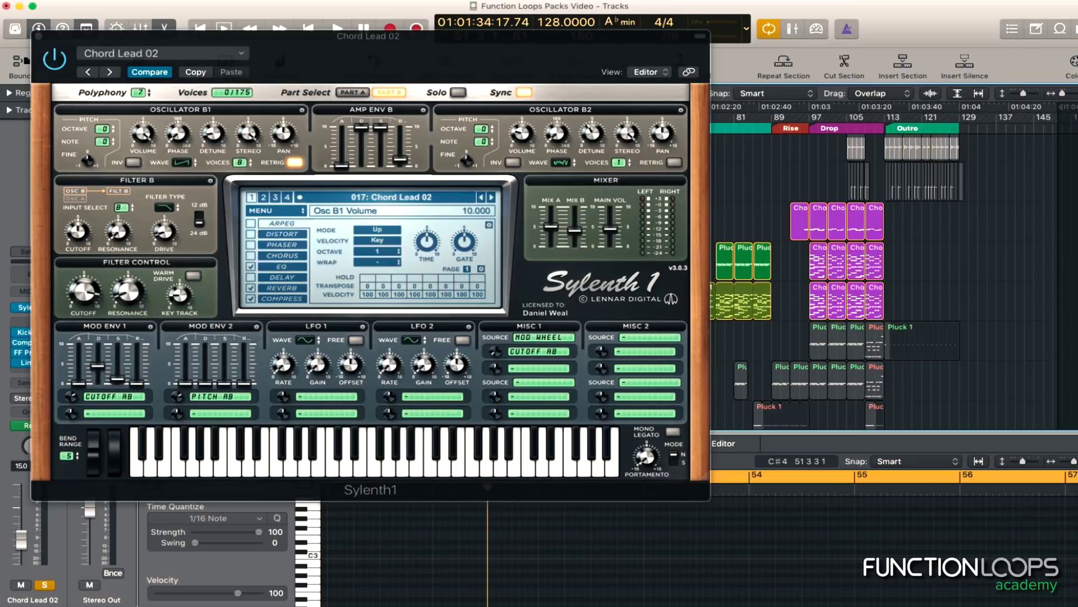
pyautogui.click(39, 37)
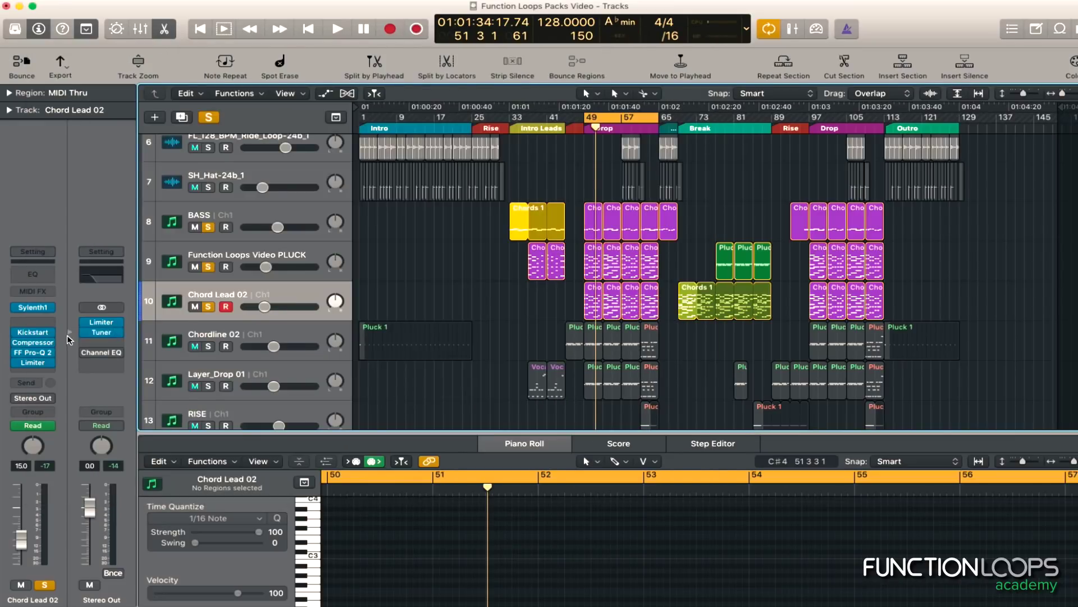
pyautogui.click(34, 354)
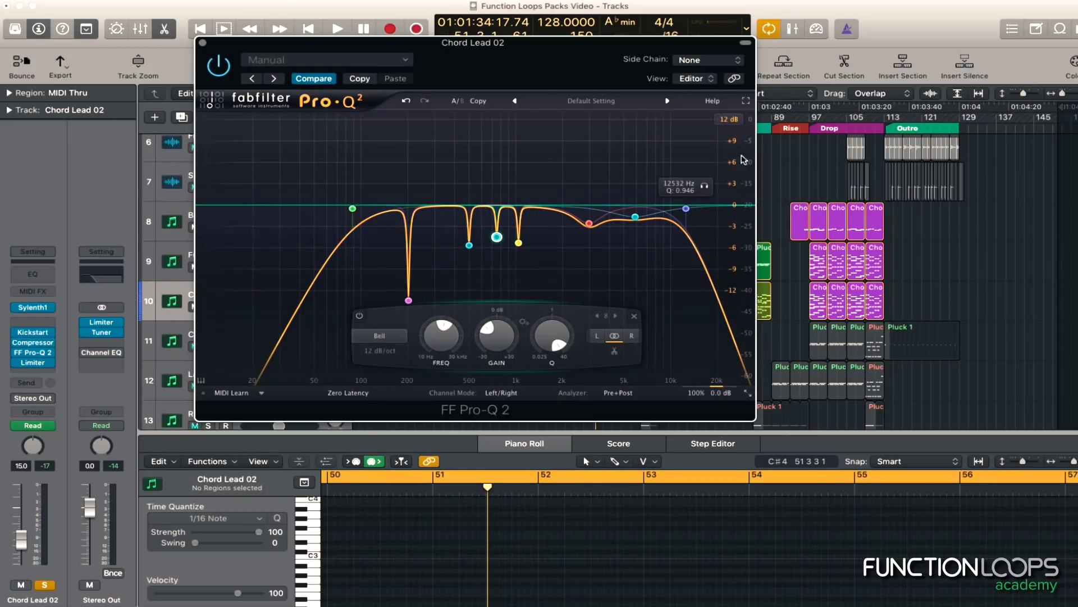
pyautogui.click(202, 42)
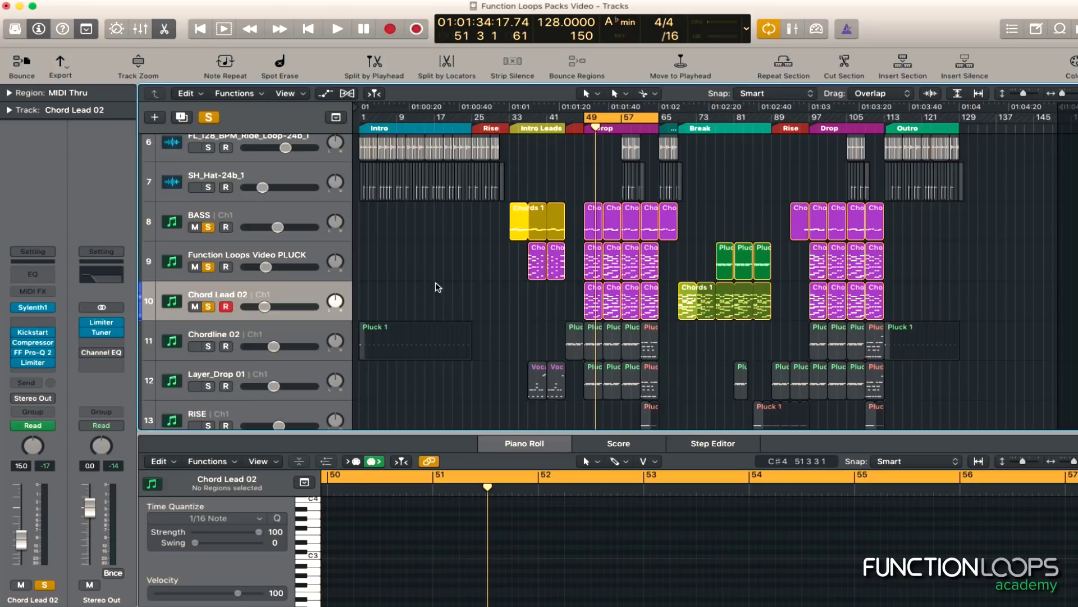
pyautogui.scroll(-2, 438, 287)
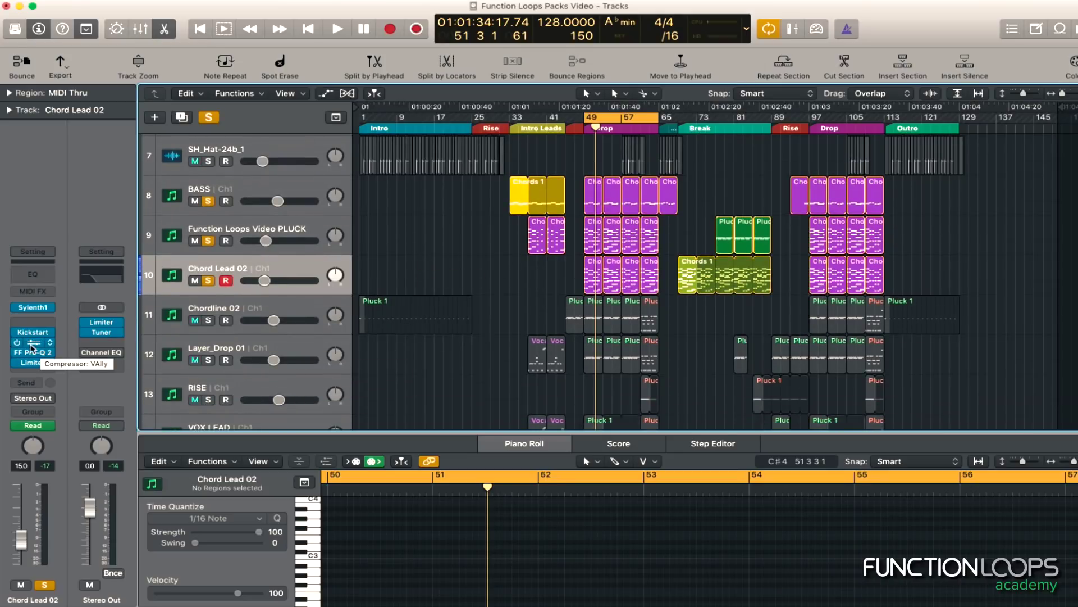
# Open Chord Lead 02's Compressor, move its window clear of the track list and check the track's solo while the drop plays
pyautogui.click(37, 345)
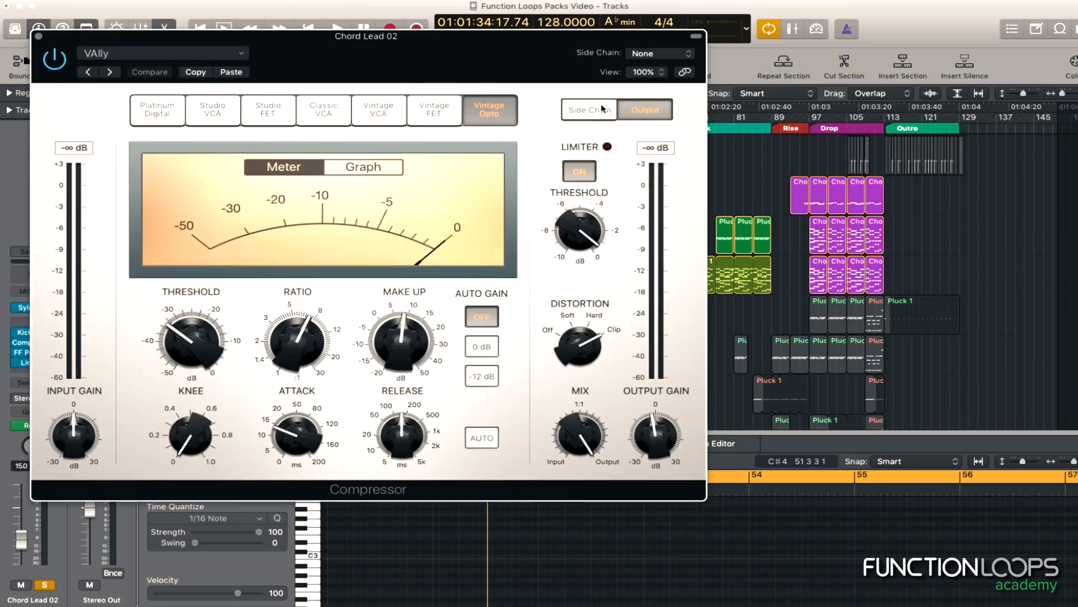
pyautogui.moveTo(539, 50); pyautogui.dragTo(687, 50)
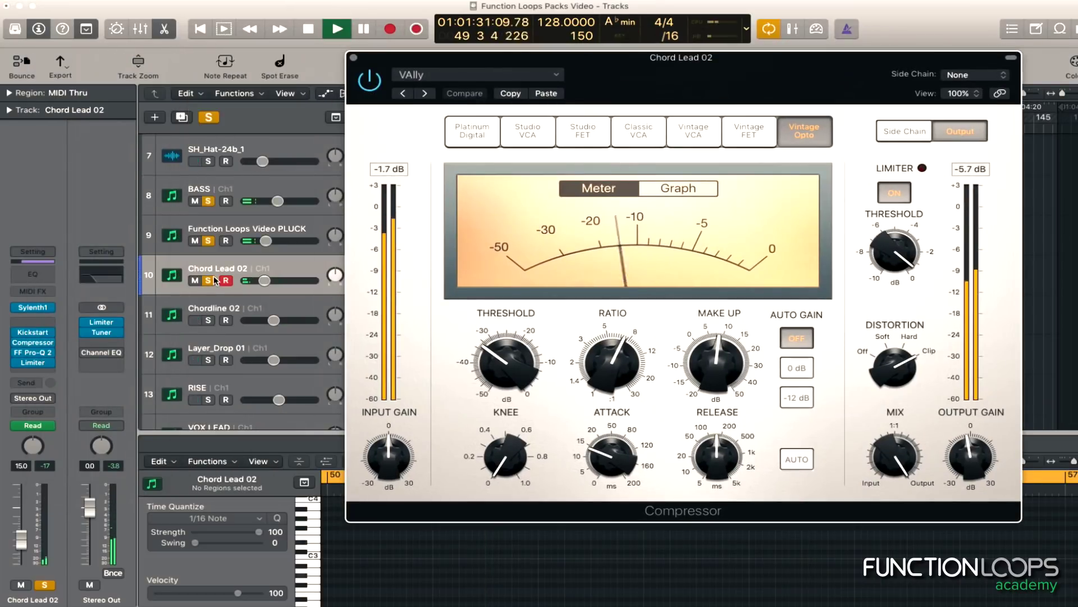
pyautogui.click(226, 281)
pyautogui.click(208, 280)
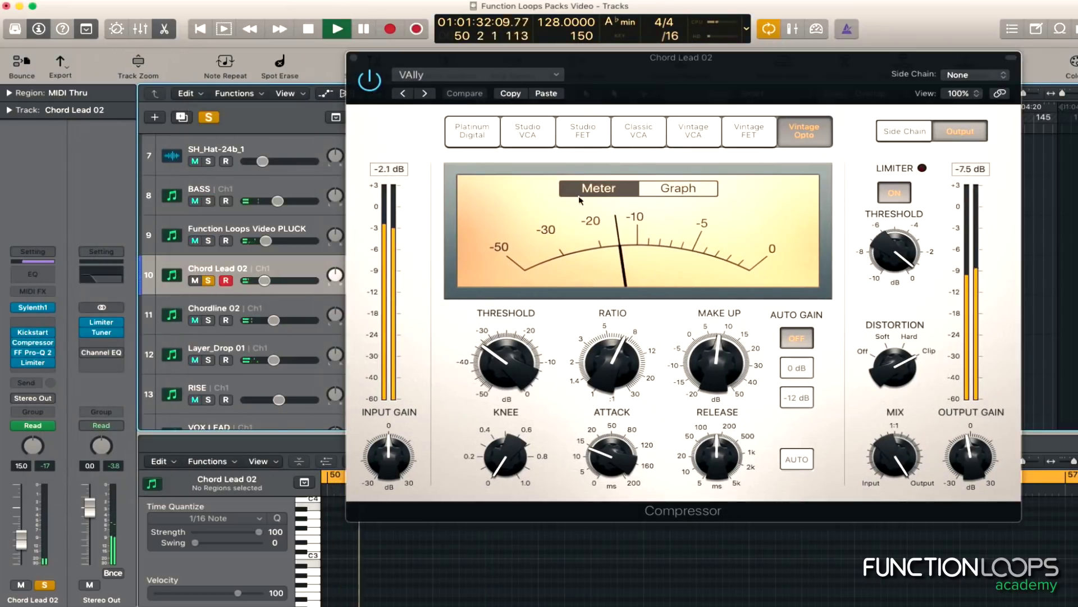
# Try a much higher input gain in Chord Lead 02's Compressor, stop playback and reset it to 0.0 dB
pyautogui.moveTo(393, 449); pyautogui.dragTo(400, 423)
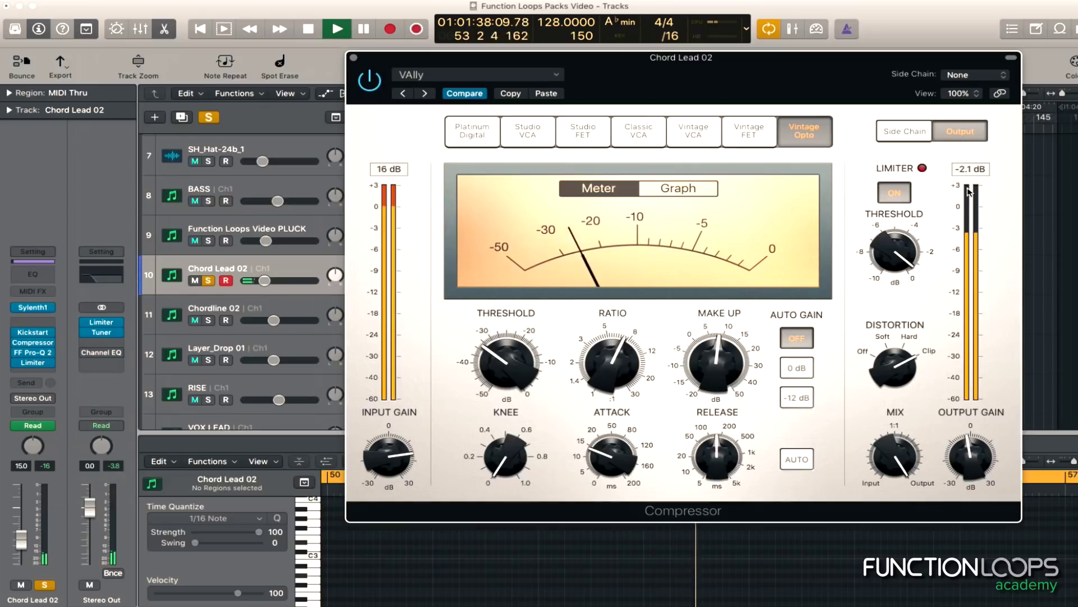
pyautogui.press('space')
pyautogui.keyDown('alt'); pyautogui.click(397, 463); pyautogui.keyUp('alt')
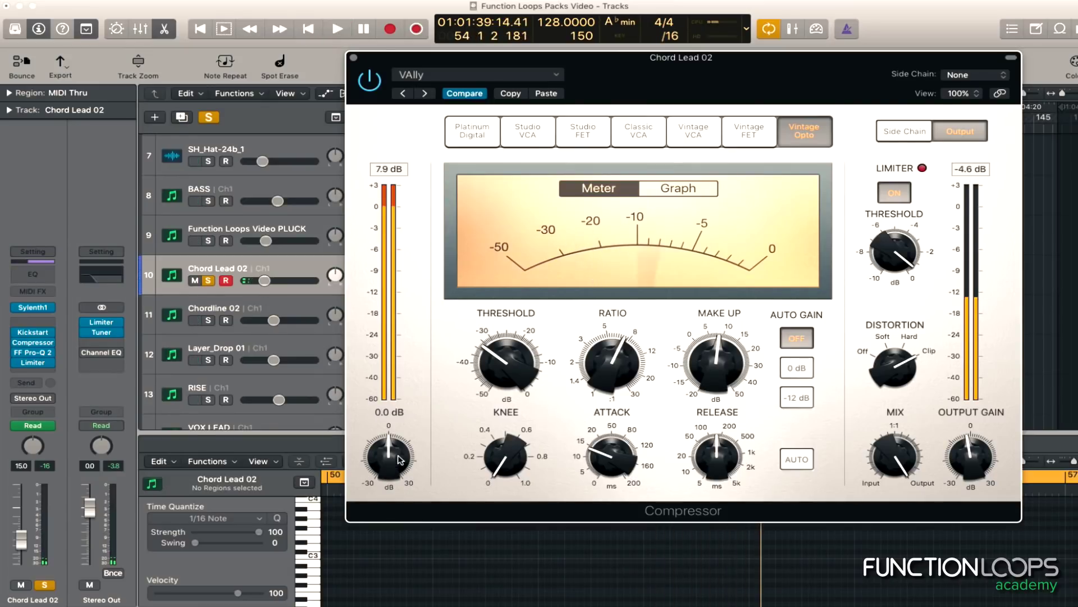
# Try a much higher Compressor output gain, check it in FF Pro-Q 2, then reset it to 0.0 dB and close the Compressor
pyautogui.moveTo(976, 470); pyautogui.dragTo(973, 443)
pyautogui.press('space')
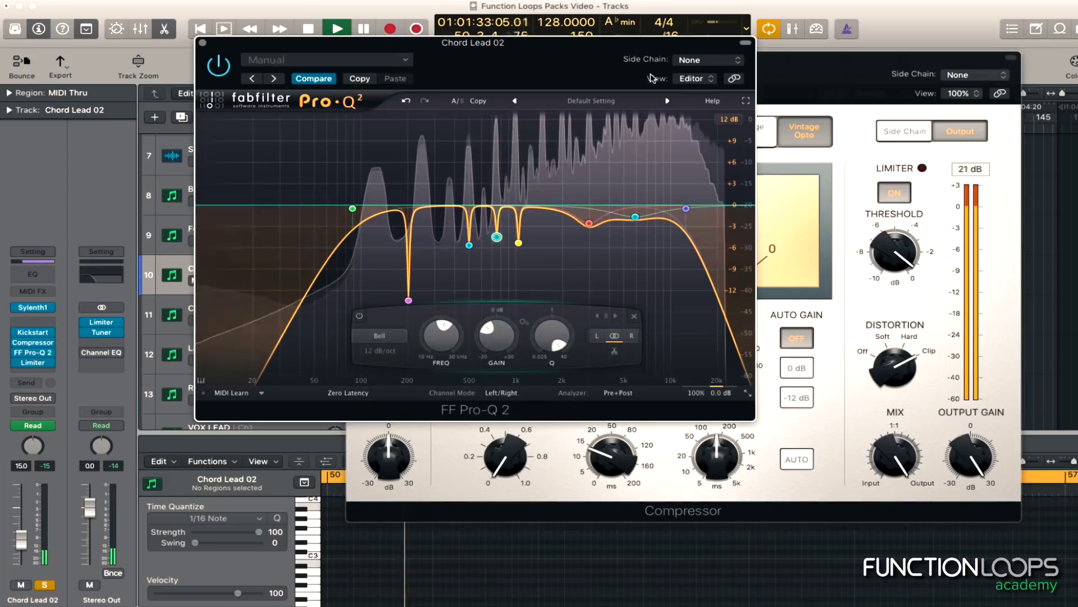
pyautogui.click(33, 352)
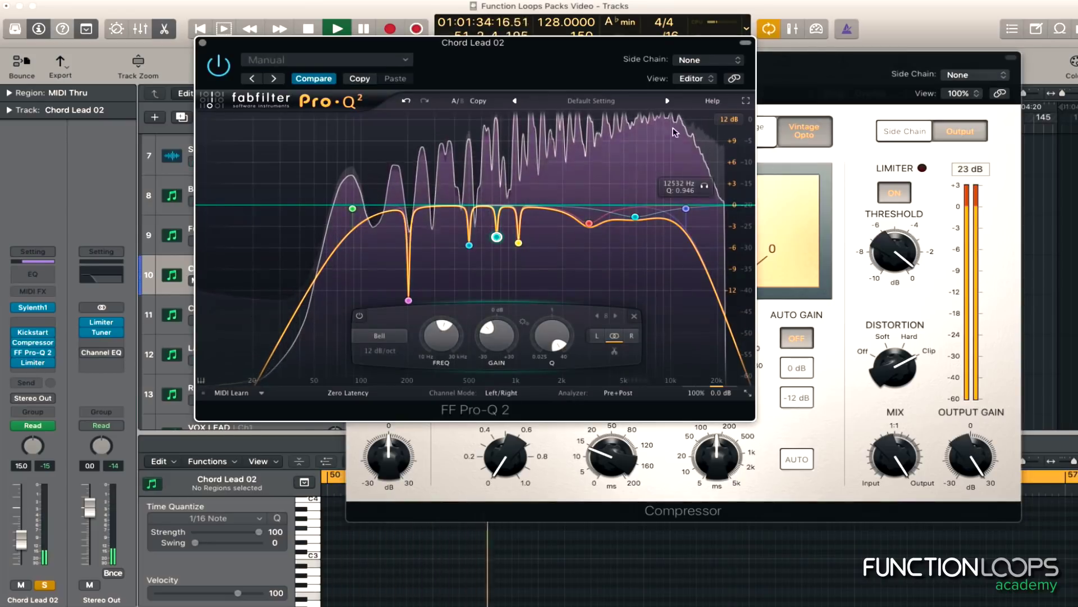
pyautogui.click(203, 43)
pyautogui.press('space')
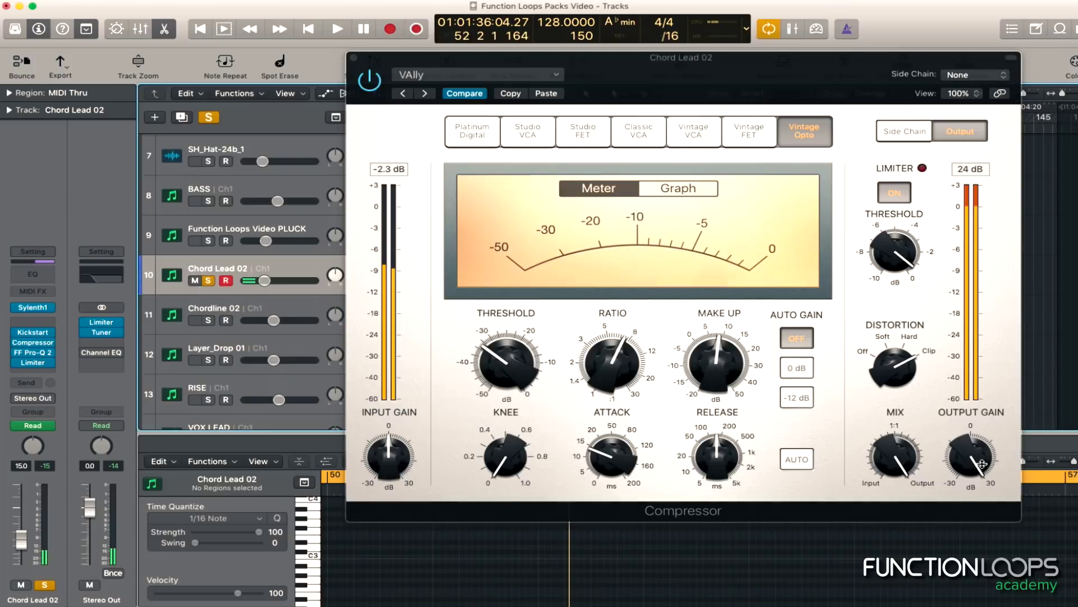
pyautogui.keyDown('alt'); pyautogui.click(981, 463); pyautogui.keyUp('alt')
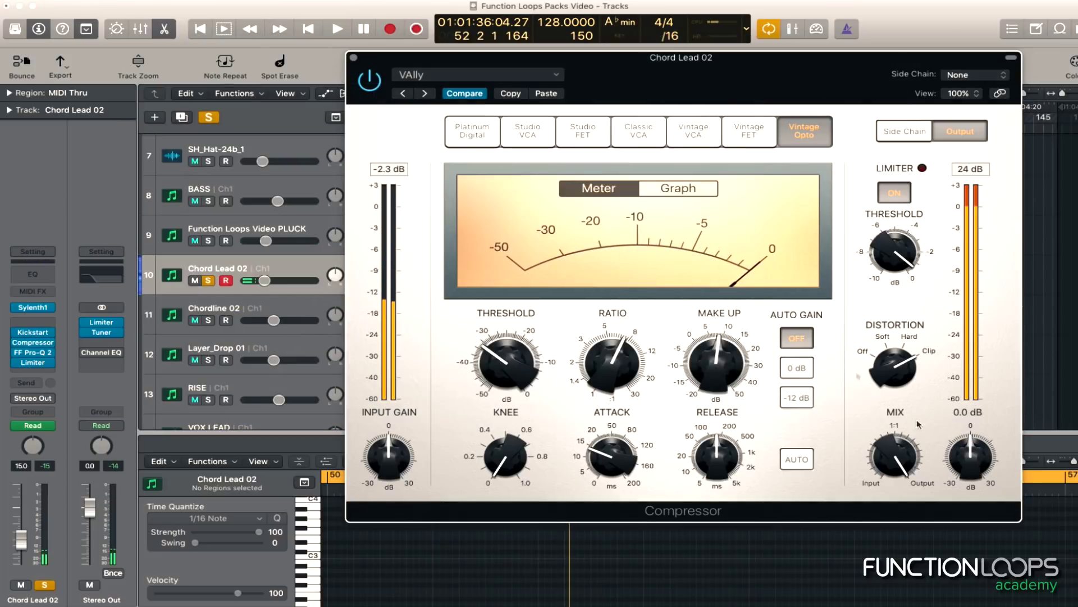
pyautogui.click(354, 59)
# Select the Chordline 02 track with solo on and play the drop
pyautogui.click(292, 309)
pyautogui.scroll(-1, 397, 294)
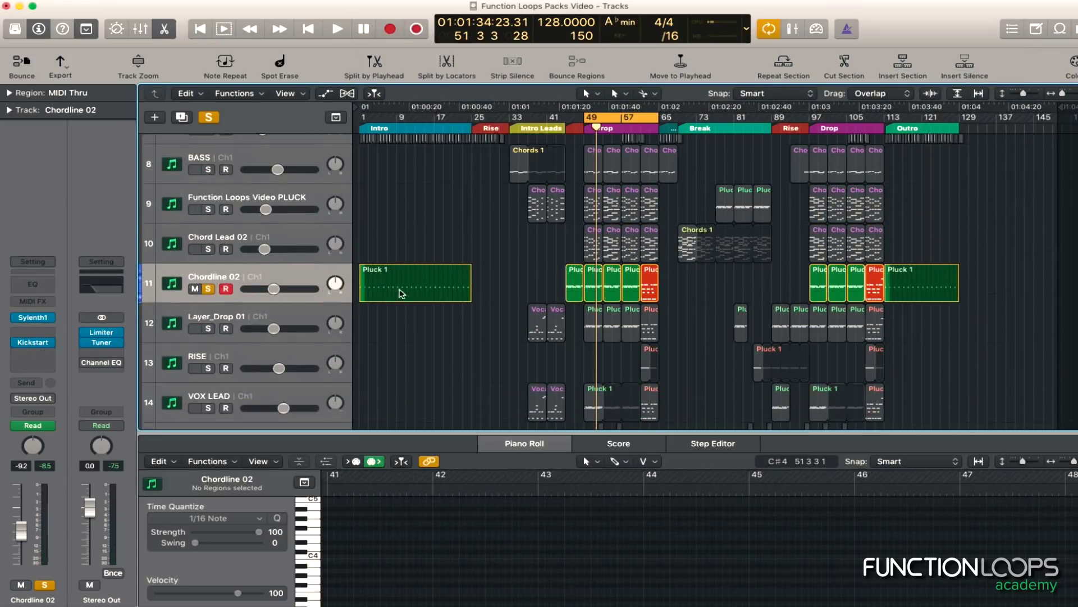
pyautogui.press('space')
# Insert a stereo Compressor on Chordline 02, load the VAlly preset and close it
pyautogui.click(39, 356)
pyautogui.moveTo(67, 378)
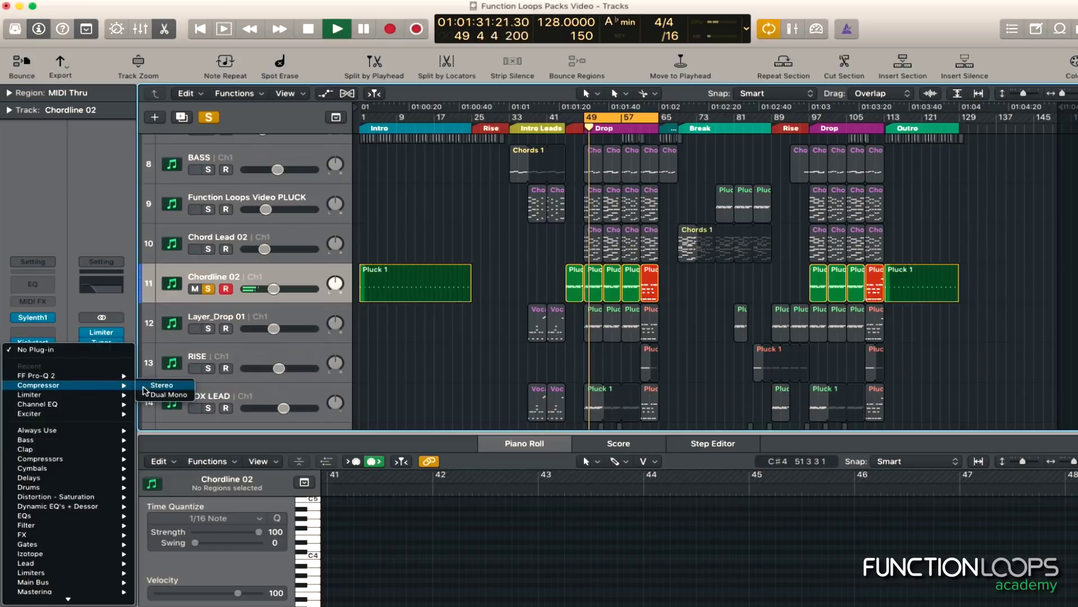
pyautogui.click(169, 387)
pyautogui.click(163, 53)
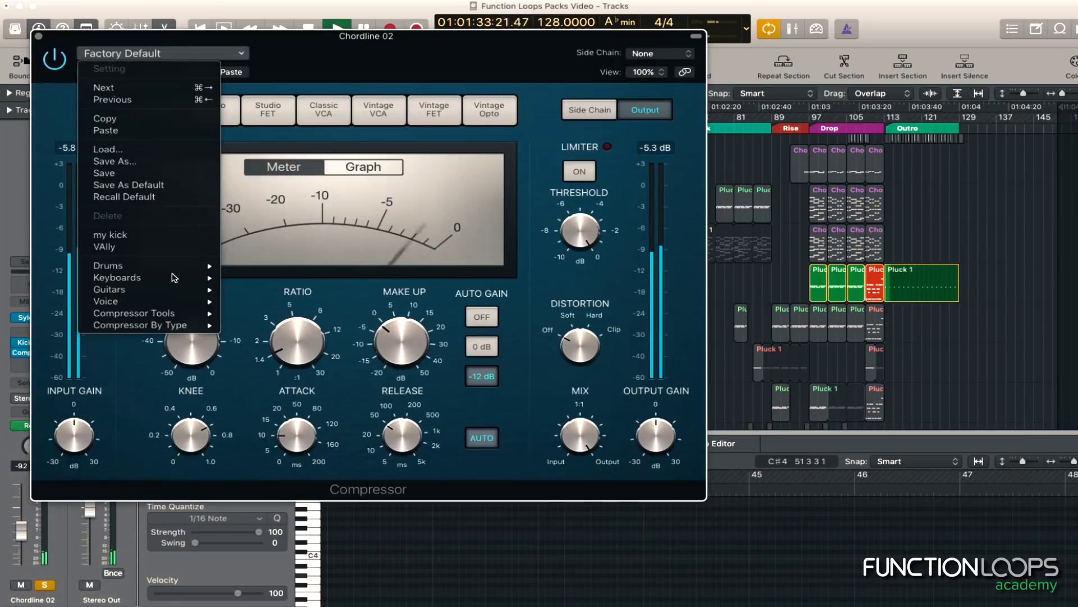
pyautogui.click(179, 247)
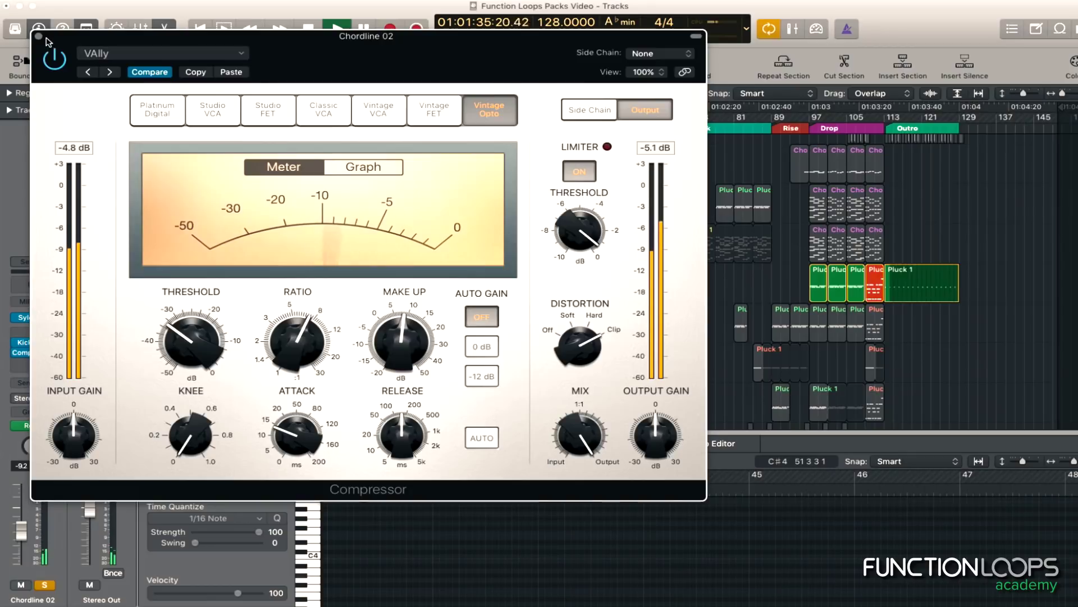
pyautogui.click(40, 354)
# Insert a stereo Limiter on Chordline 02 with +4.0 dB gain and -7.8 dB output level, and lower the track volume to -11.2 dB
pyautogui.click(41, 370)
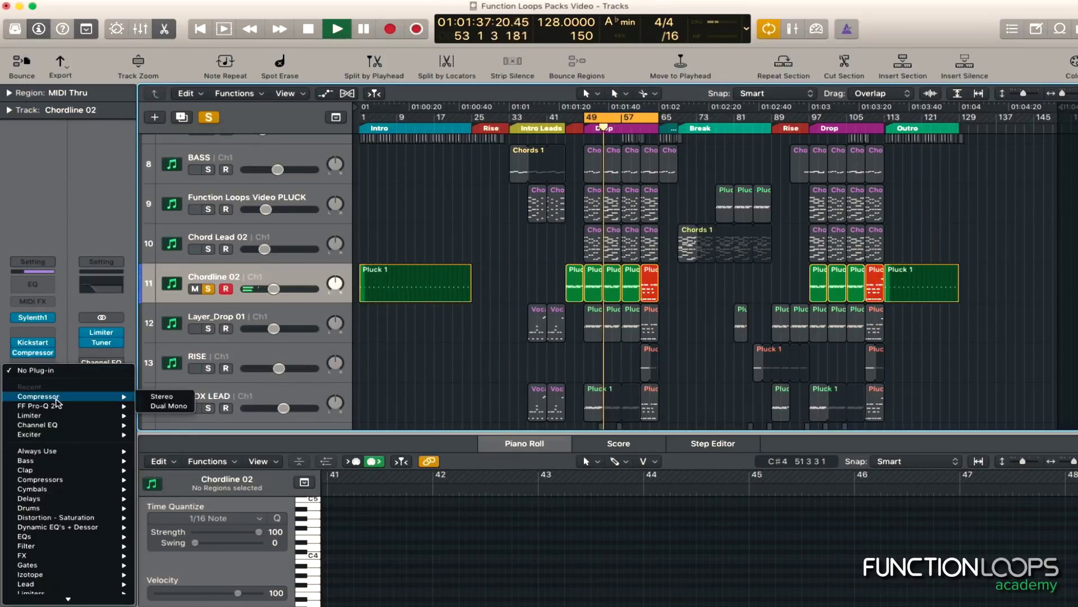
pyautogui.click(162, 417)
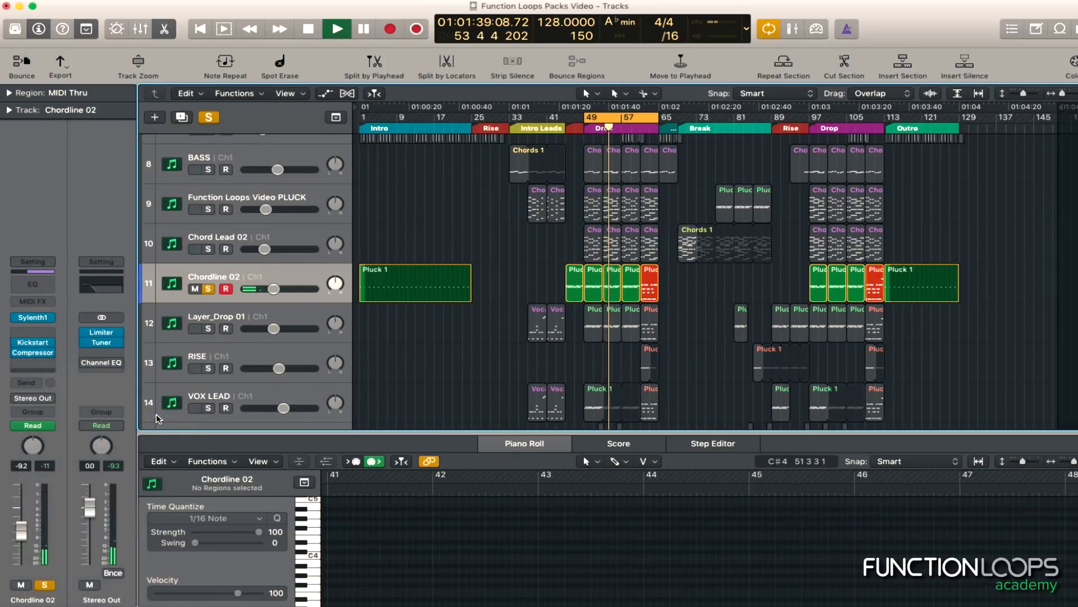
pyautogui.moveTo(262, 136); pyautogui.dragTo(263, 124)
pyautogui.moveTo(406, 147); pyautogui.dragTo(413, 175)
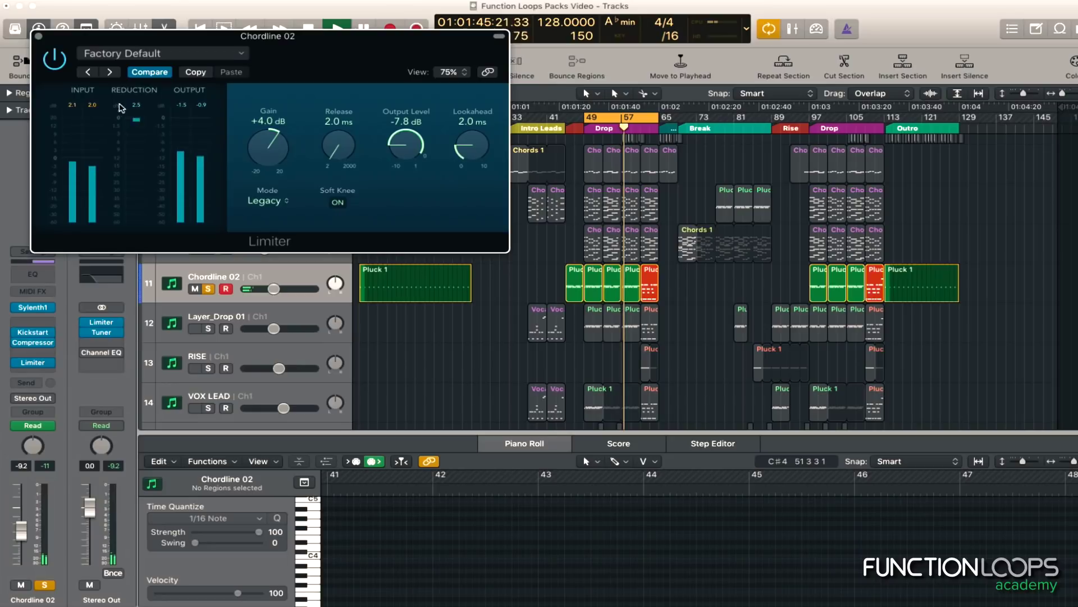
pyautogui.click(39, 36)
pyautogui.moveTo(31, 531); pyautogui.dragTo(31, 535)
pyautogui.press('space')
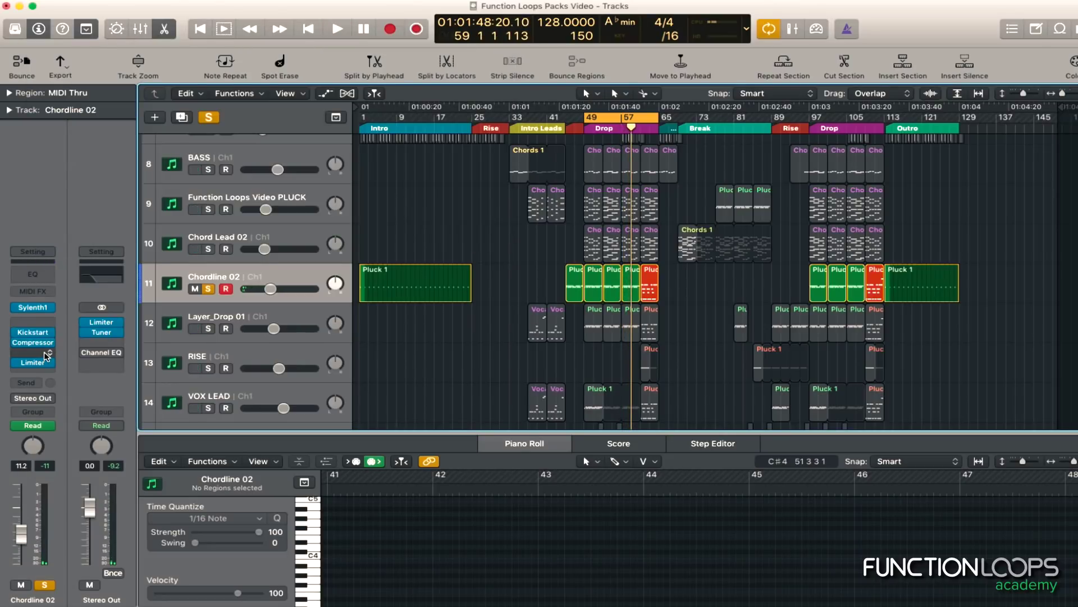
# Insert a stereo FF Pro-Q 2 on Chordline 02 between the Compressor and Limiter, and delete the wide dip near 2.5 kHz
pyautogui.click(47, 356)
pyautogui.moveTo(36, 394)
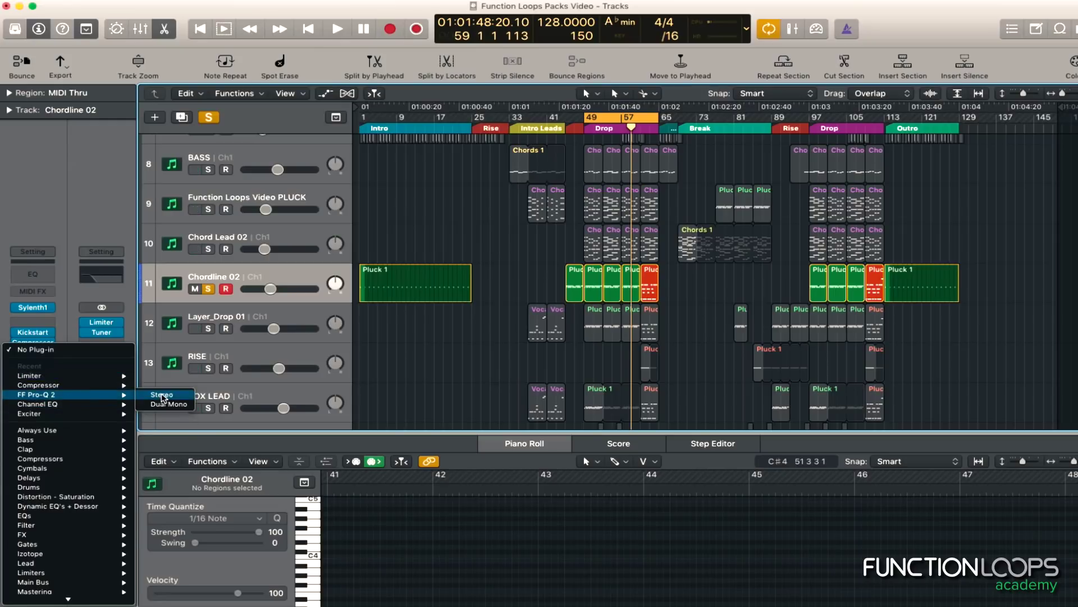
pyautogui.click(164, 398)
pyautogui.rightClick(414, 222)
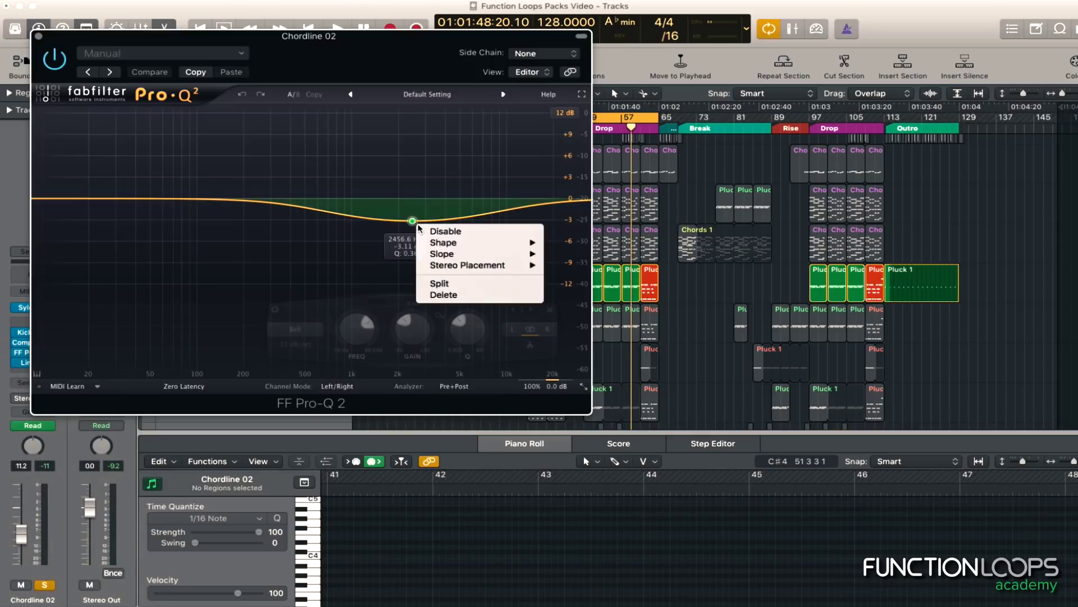
pyautogui.click(445, 294)
# Add a low cut near 80 Hz and a practically flat bell near 690 Hz in Chordline 02's FF Pro-Q 2, and close it
pyautogui.click(44, 204)
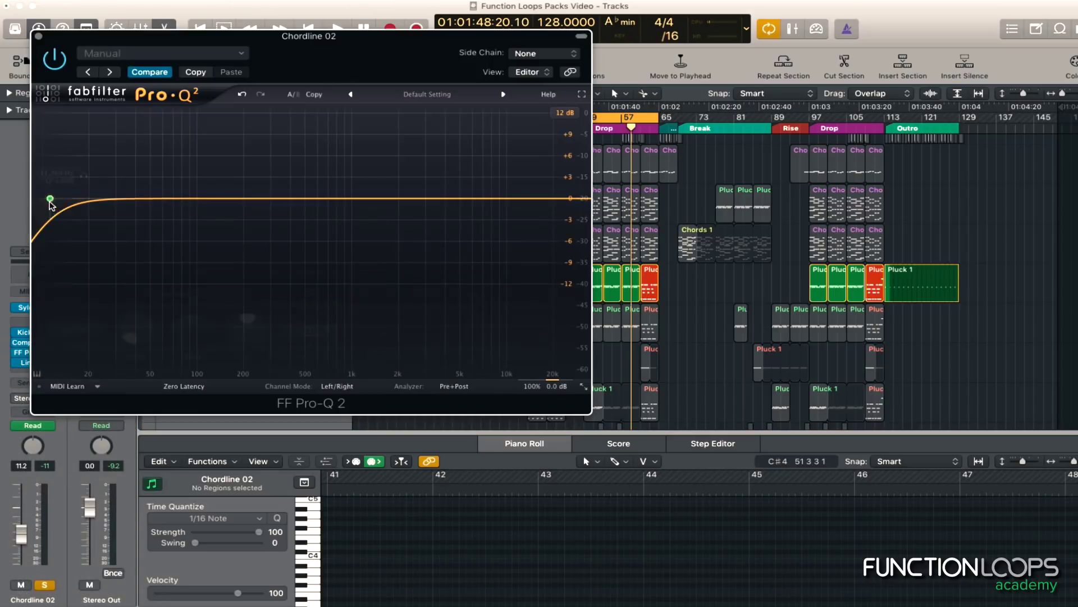
pyautogui.moveTo(44, 204); pyautogui.dragTo(180, 204)
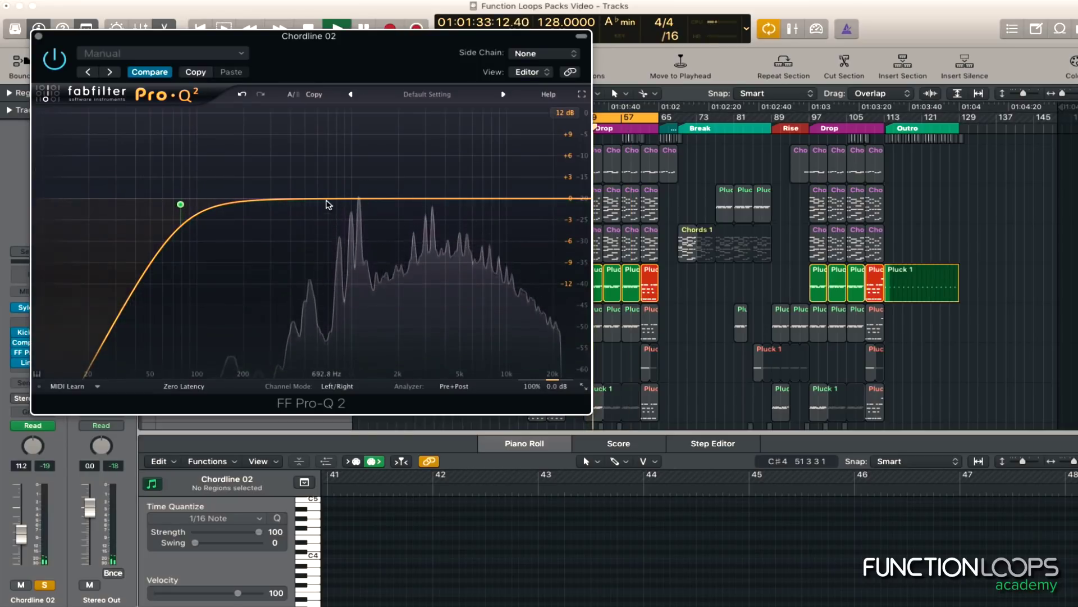
pyautogui.click(328, 199)
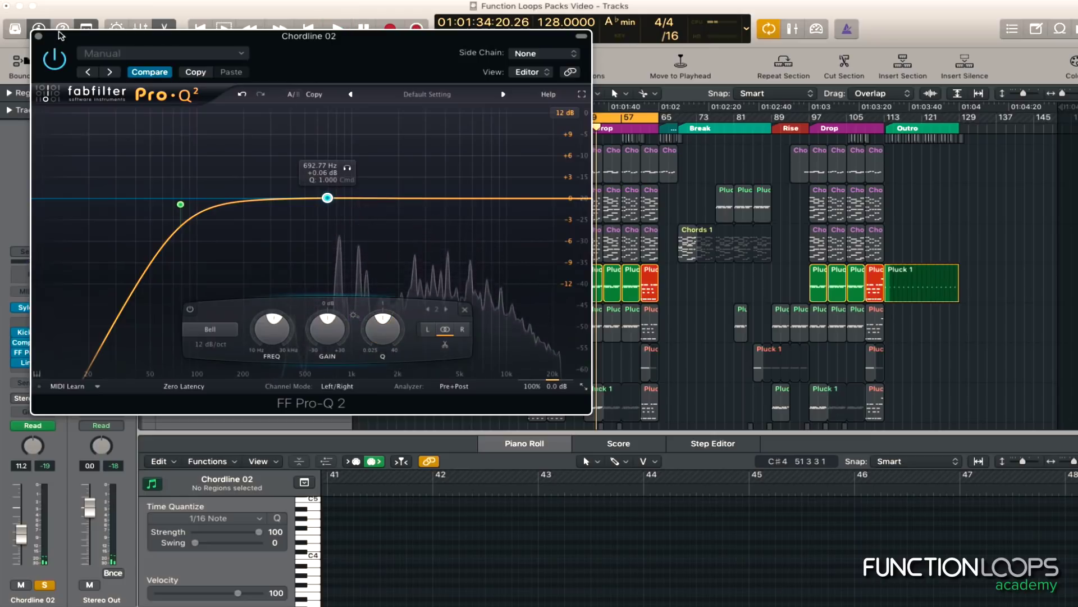
pyautogui.press('super+w')
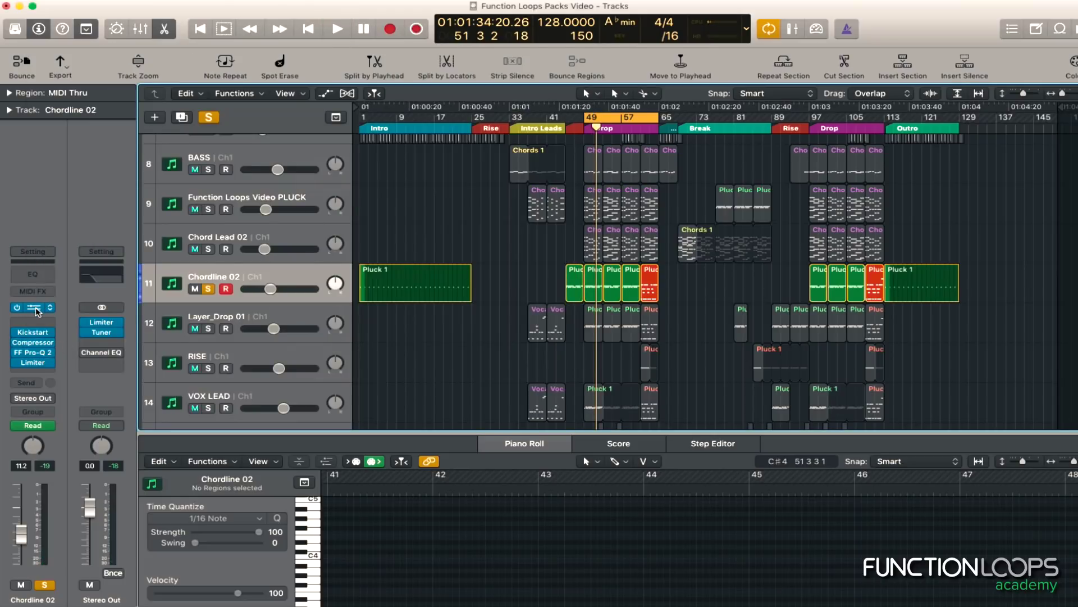
# Open Chordline 02's Sylenth1 and adjust its reverb damping while the drop plays
pyautogui.press('space')
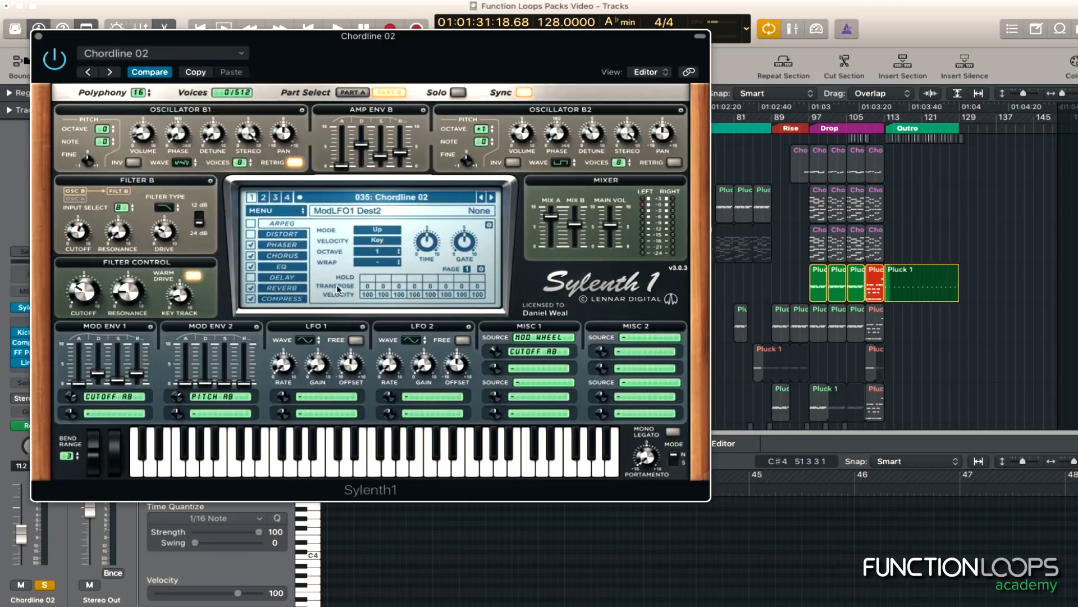
pyautogui.press('space')
pyautogui.click(290, 288)
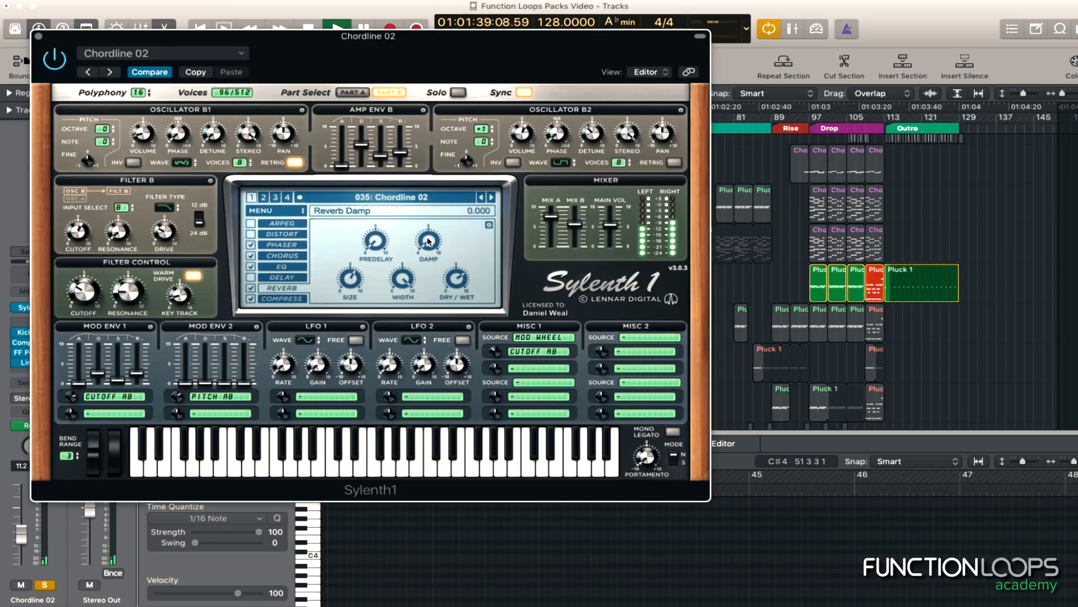
pyautogui.moveTo(432, 218); pyautogui.dragTo(434, 238)
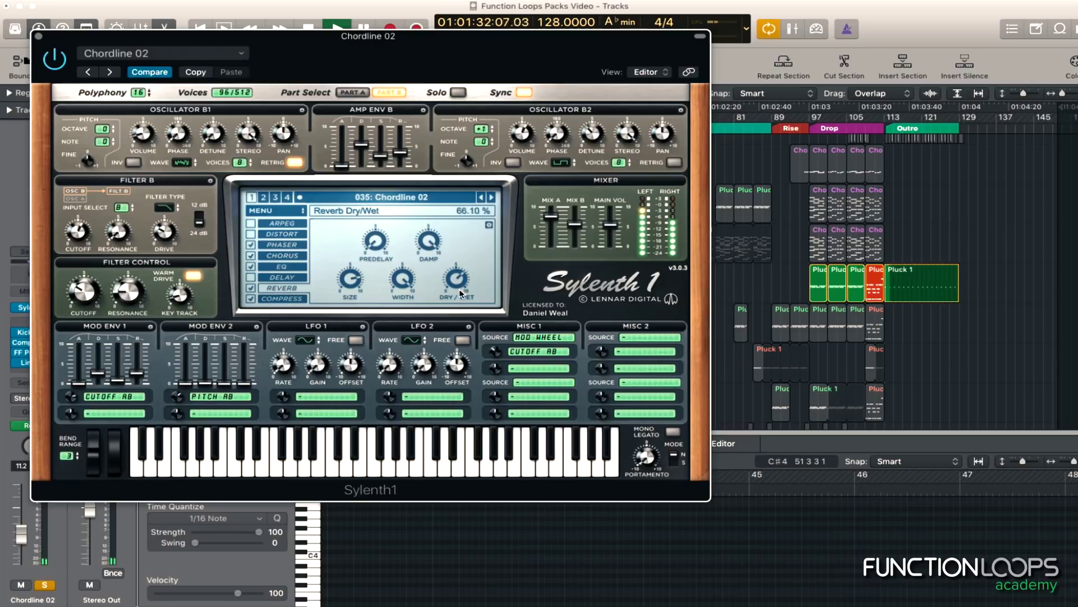
# Turn off the reverb in Chordline 02's Sylenth1 and switch between Part A and Part B, ending on Part A
pyautogui.click(352, 92)
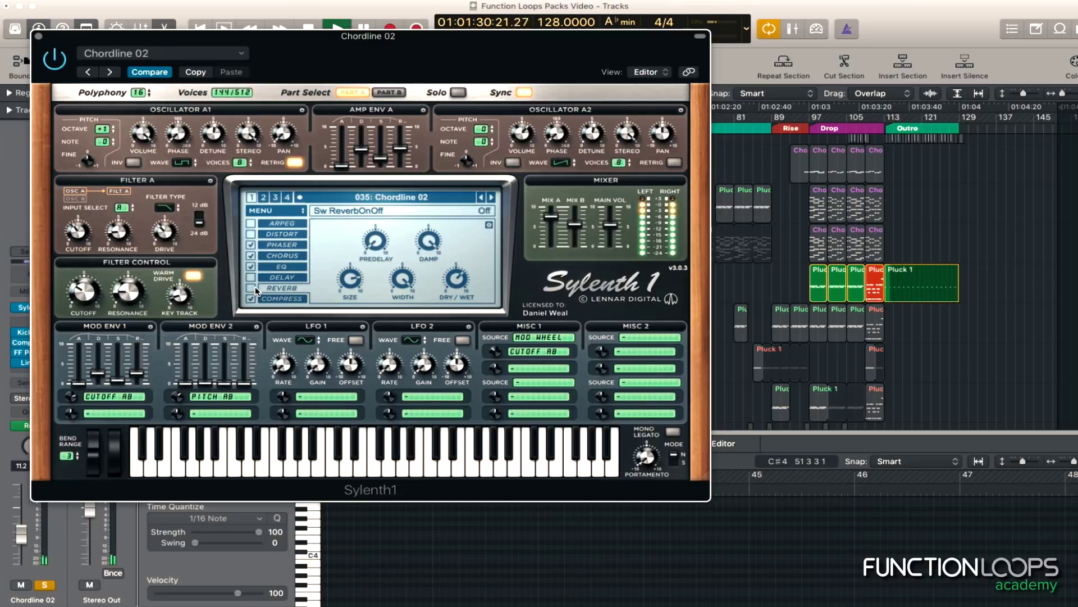
pyautogui.click(388, 92)
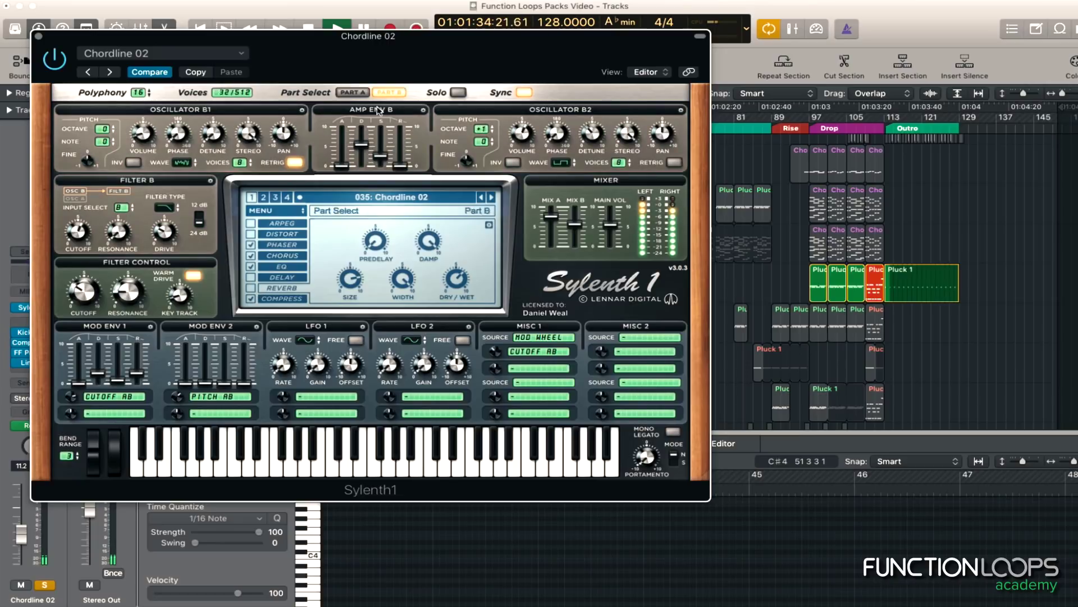
pyautogui.click(354, 93)
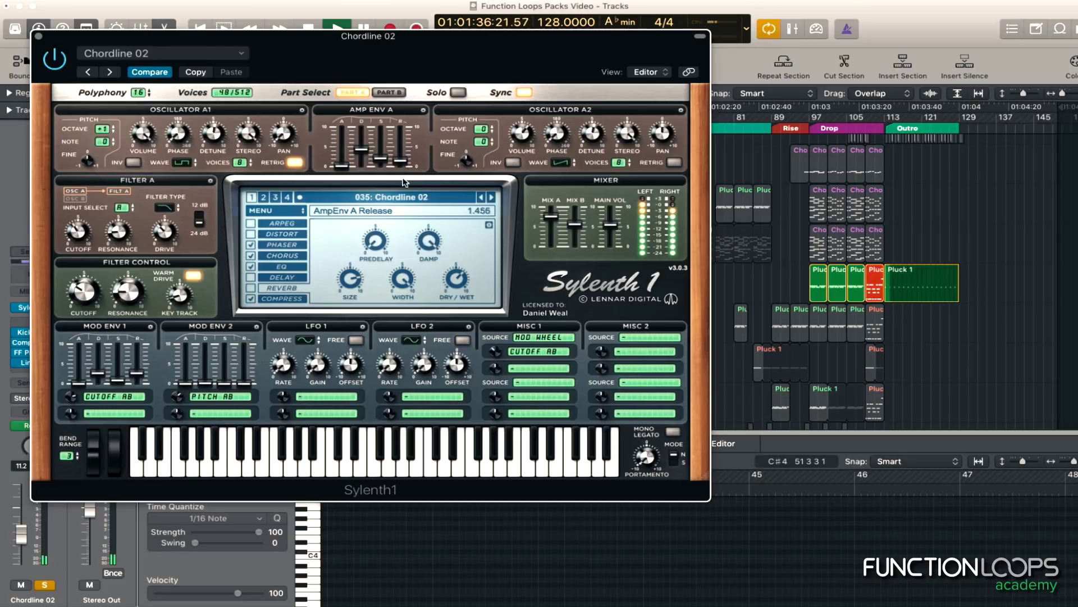
# Turn the reverb back on in Chordline 02's Sylenth1, close the synth and restart playback of the drop
pyautogui.click(250, 288)
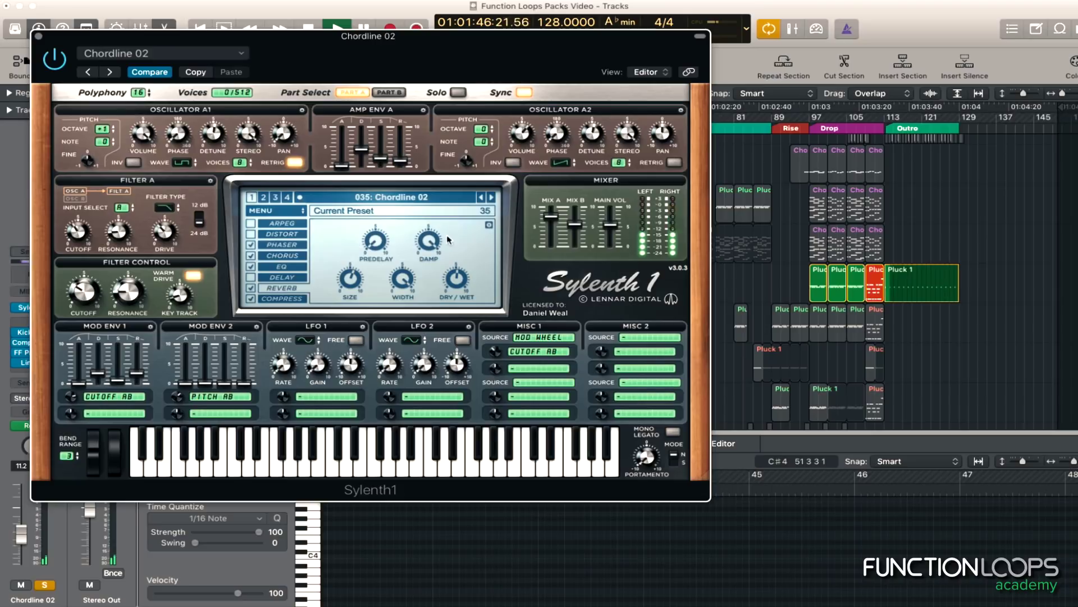
pyautogui.click(37, 37)
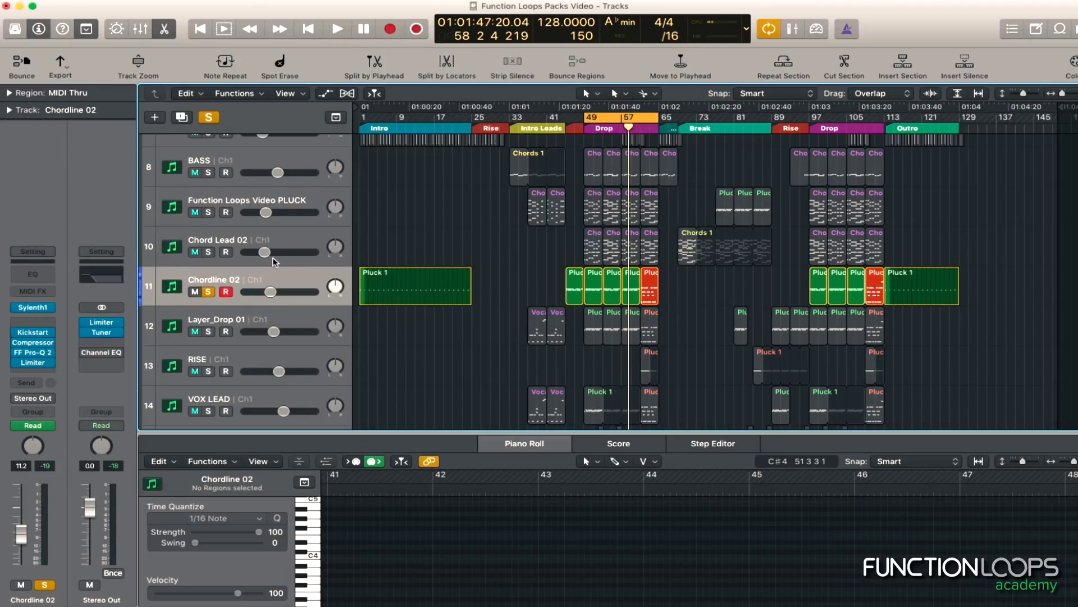
pyautogui.press('space')
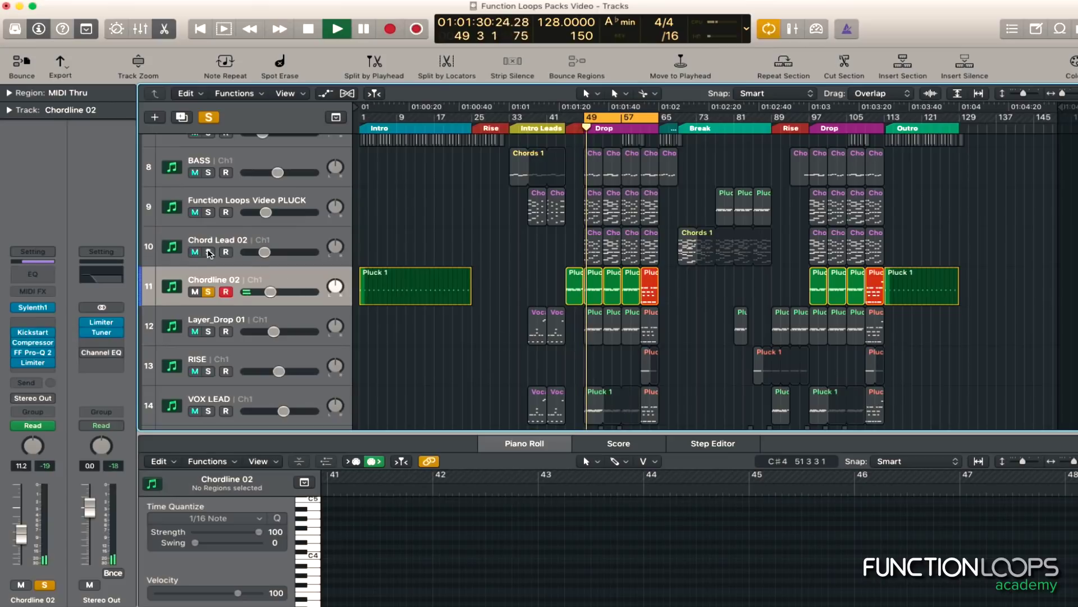
# Reopen Chordline 02's FF Pro-Q 2 and reshape the flat bell into a very narrow cut of about -2.7 dB near 1176 Hz
pyautogui.click(33, 352)
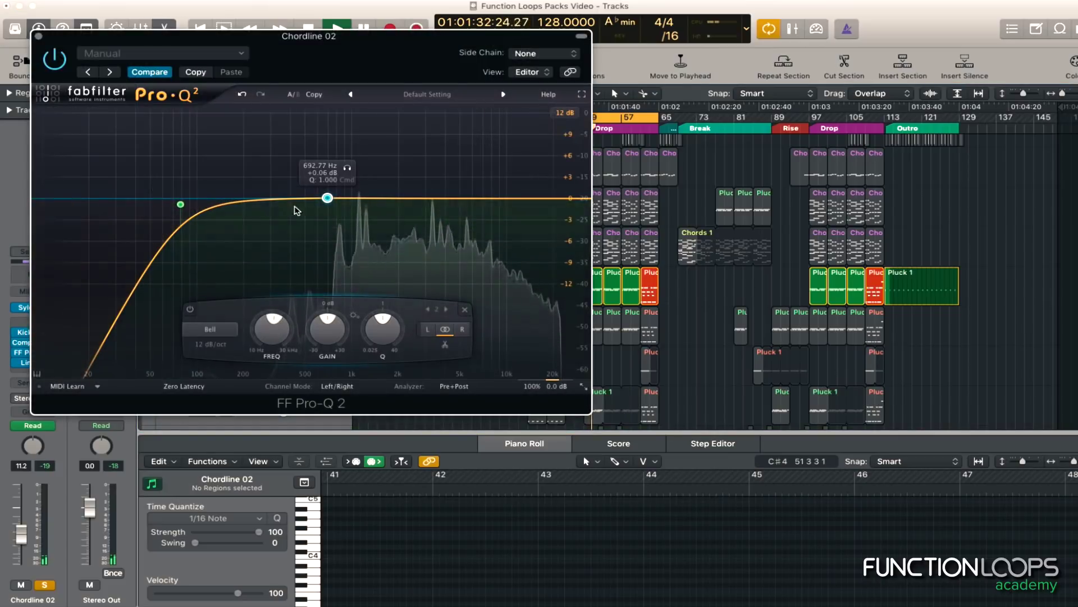
pyautogui.moveTo(327, 197); pyautogui.dragTo(354, 168)
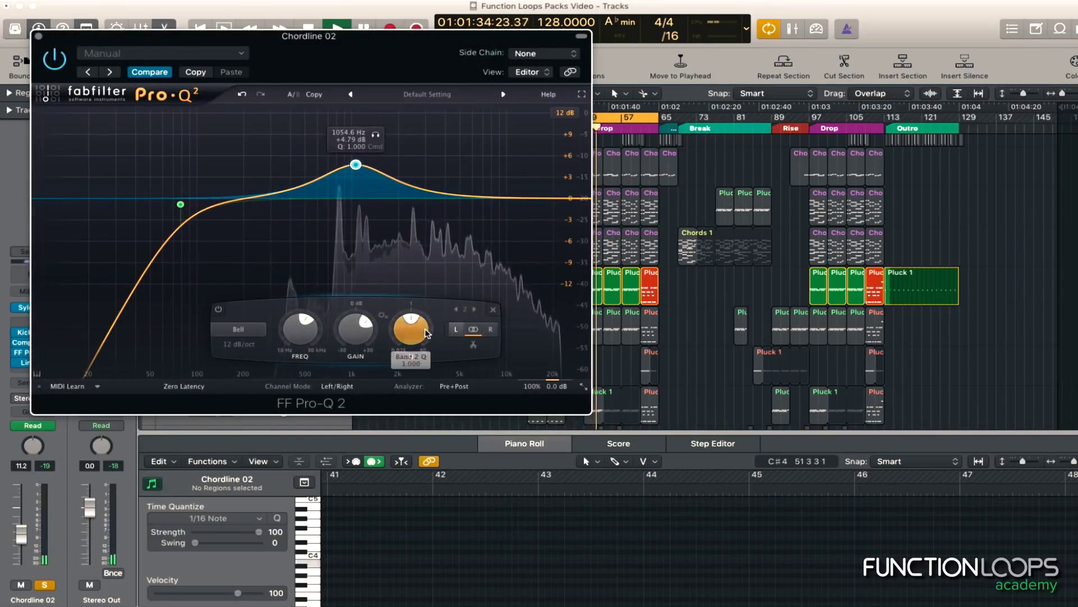
pyautogui.scroll(5, 409, 329)
pyautogui.scroll(5, 356, 329)
pyautogui.scroll(3, 306, 332)
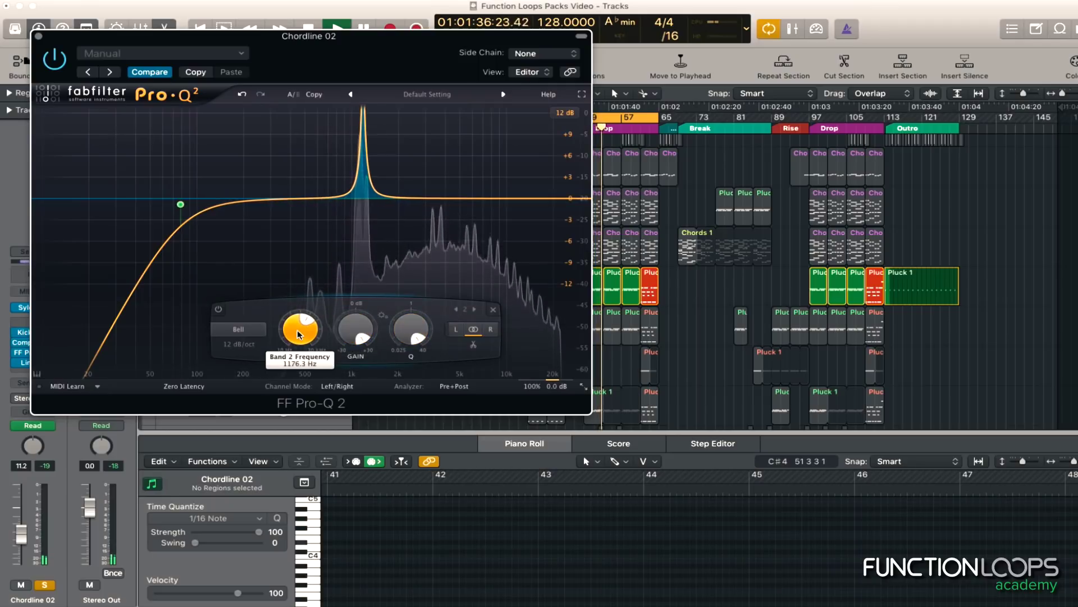
pyautogui.scroll(-10, 354, 331)
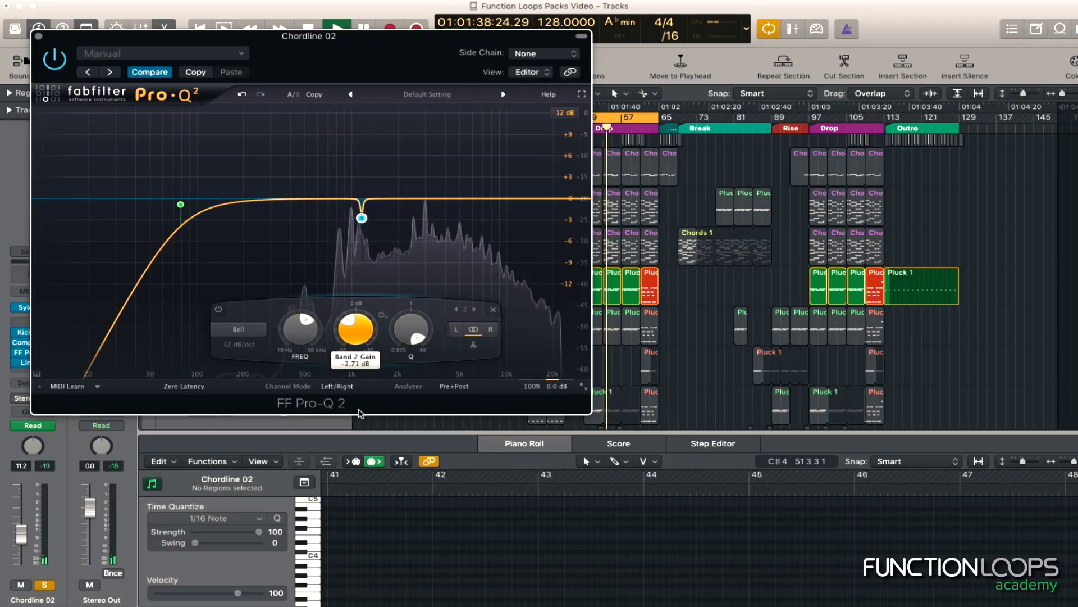
# Add a narrow cut of about -3.5 dB near 838 Hz, with a Q of about 37, in Chordline 02's EQ
pyautogui.click(309, 200)
pyautogui.scroll(10, 363, 329)
pyautogui.scroll(10, 309, 328)
pyautogui.scroll(10, 256, 328)
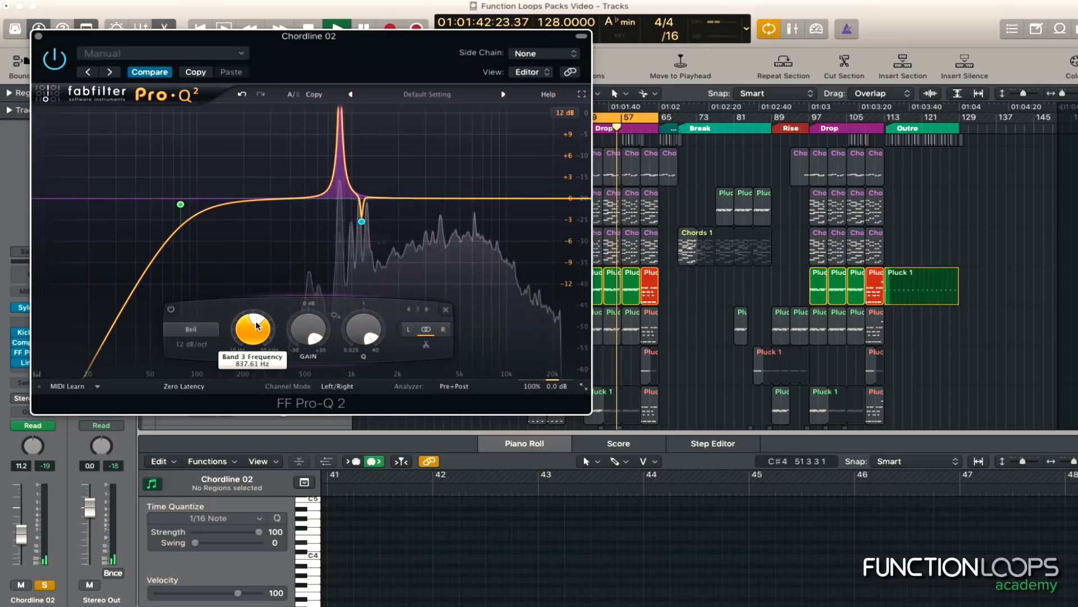
pyautogui.scroll(-8, 310, 337)
pyautogui.scroll(-5, 315, 373)
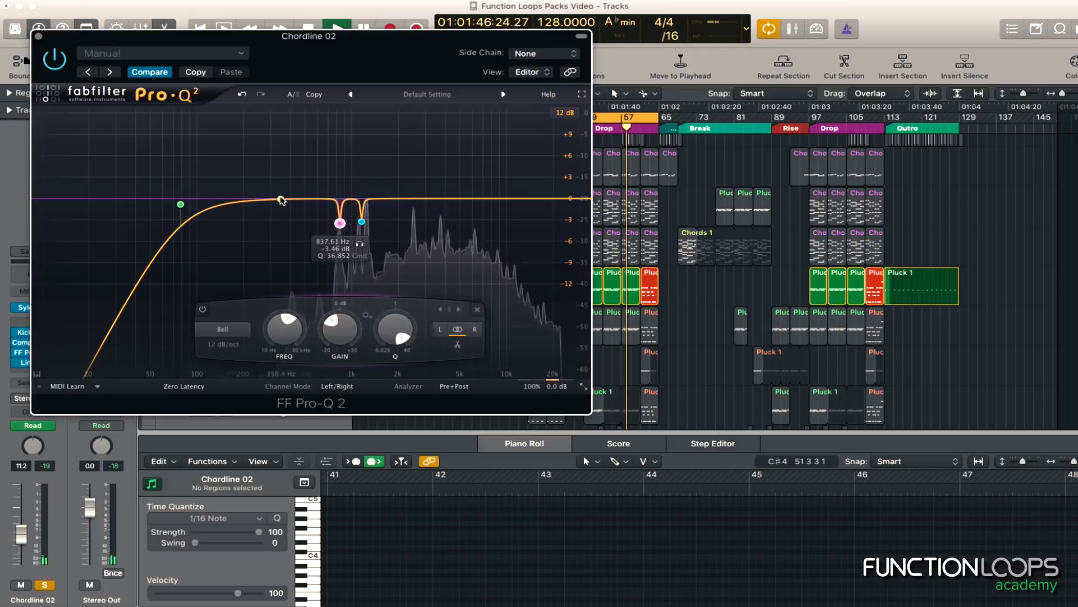
# Add a narrow cut of about -4.4 dB near 2955 Hz with Q 40, plus a high cut near 13 kHz
pyautogui.click(282, 197)
pyautogui.scroll(10, 282, 329)
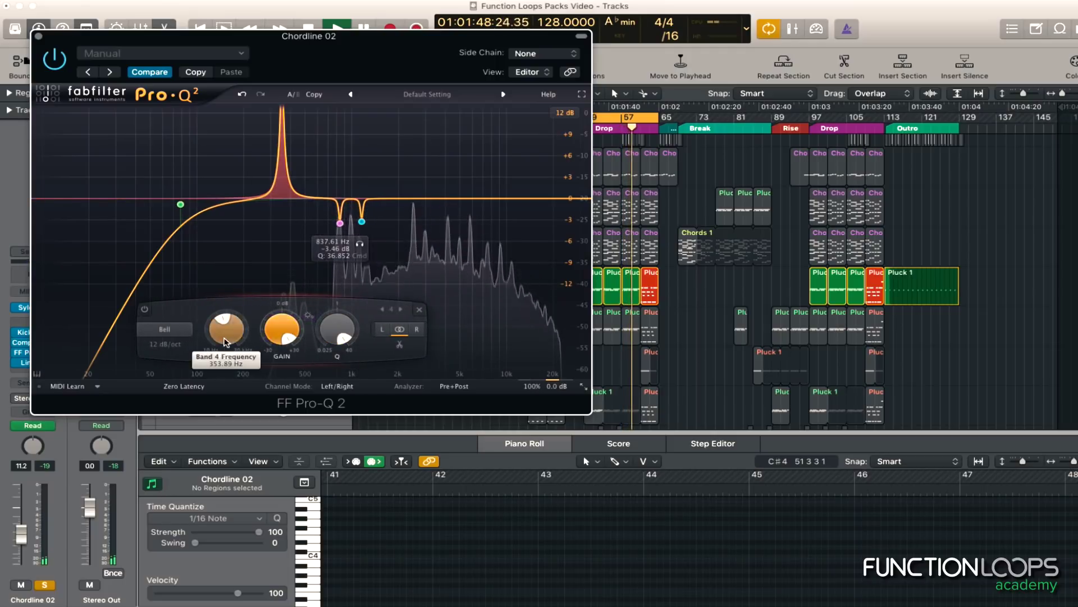
pyautogui.scroll(10, 240, 306)
pyautogui.scroll(-15, 282, 328)
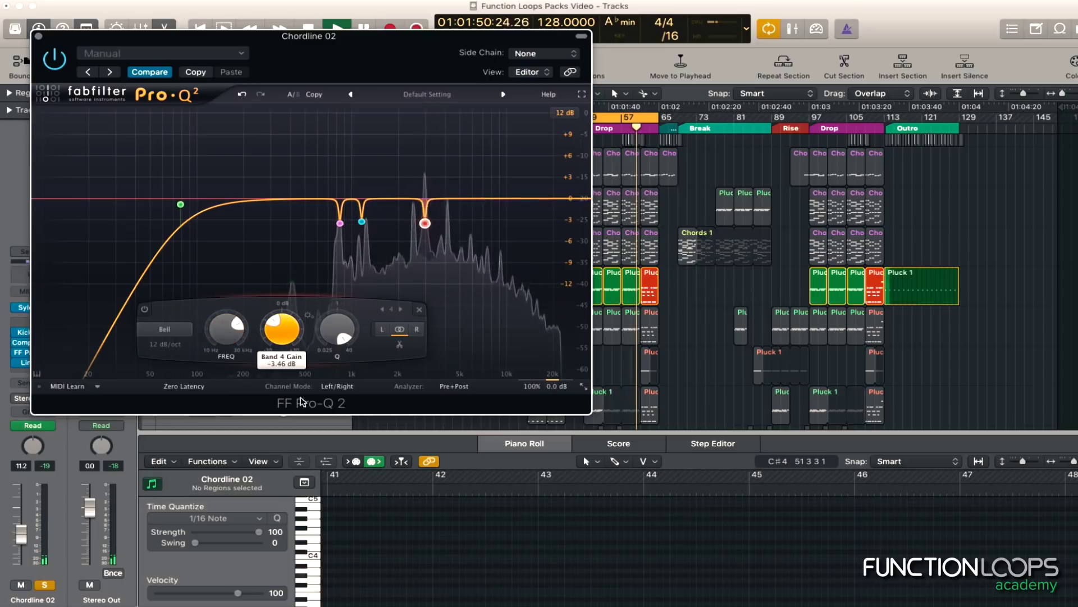
pyautogui.moveTo(582, 199); pyautogui.dragTo(525, 199)
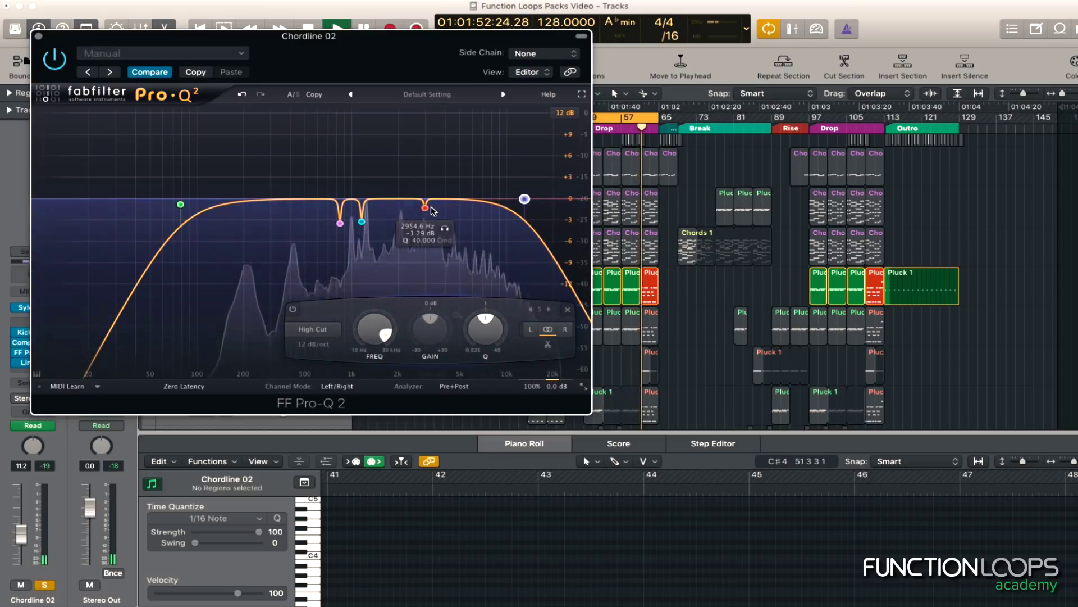
pyautogui.scroll(-3, 416, 336)
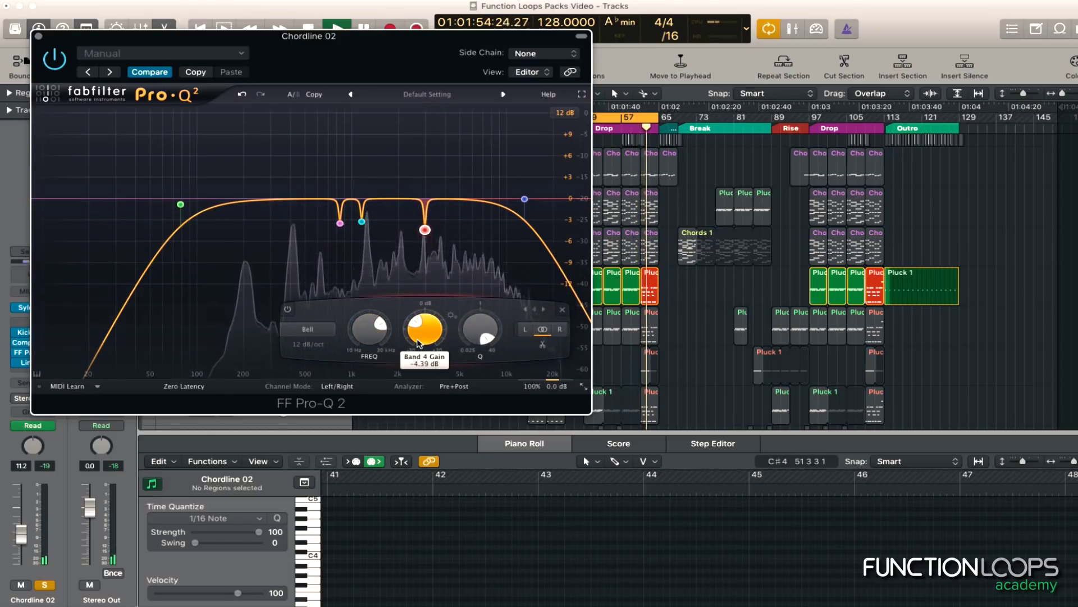
# Add a practically flat bell near 430 Hz and a wide dip of about -2 dB near 1870 Hz, and compare with the EQ bypassed
pyautogui.moveTo(277, 199)
pyautogui.mouseDown()
pyautogui.moveTo(320, 234)
pyautogui.moveTo(301, 222)
pyautogui.moveTo(306, 177)
pyautogui.moveTo(270, 56)
pyautogui.moveTo(270, 240)
pyautogui.moveTo(294, 163)
pyautogui.moveTo(274, 178)
pyautogui.moveTo(282, 196)
pyautogui.moveTo(272, 102)
pyautogui.moveTo(275, 189)
pyautogui.moveTo(239, 174)
pyautogui.moveTo(267, 191)
pyautogui.moveTo(297, 179)
pyautogui.moveTo(295, 199)
pyautogui.mouseUp()
pyautogui.moveTo(457, 199); pyautogui.dragTo(394, 213)
pyautogui.scroll(3, 457, 227)
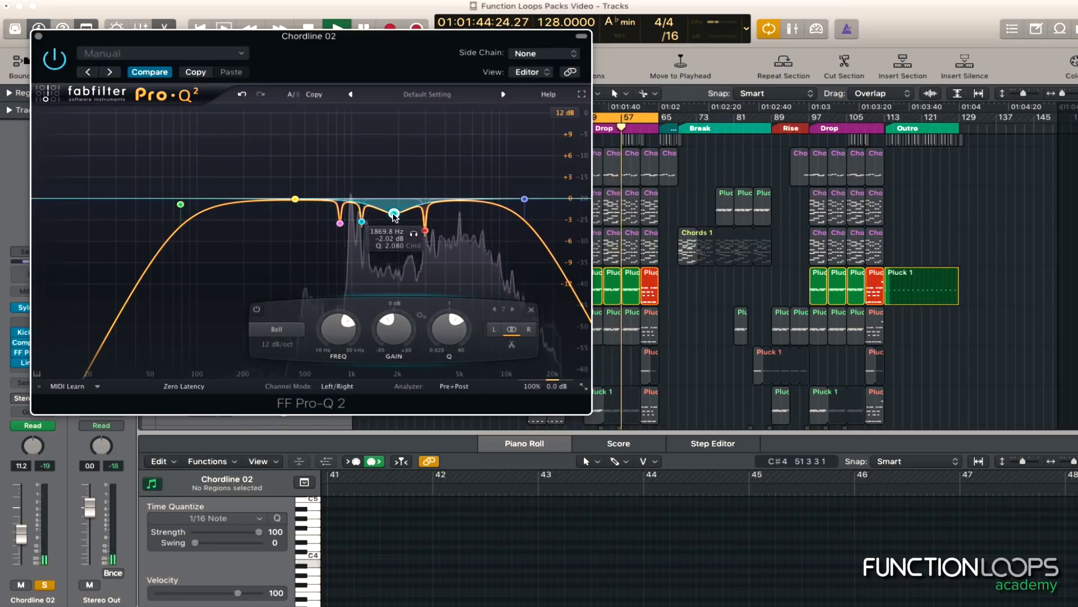
pyautogui.click(23, 352)
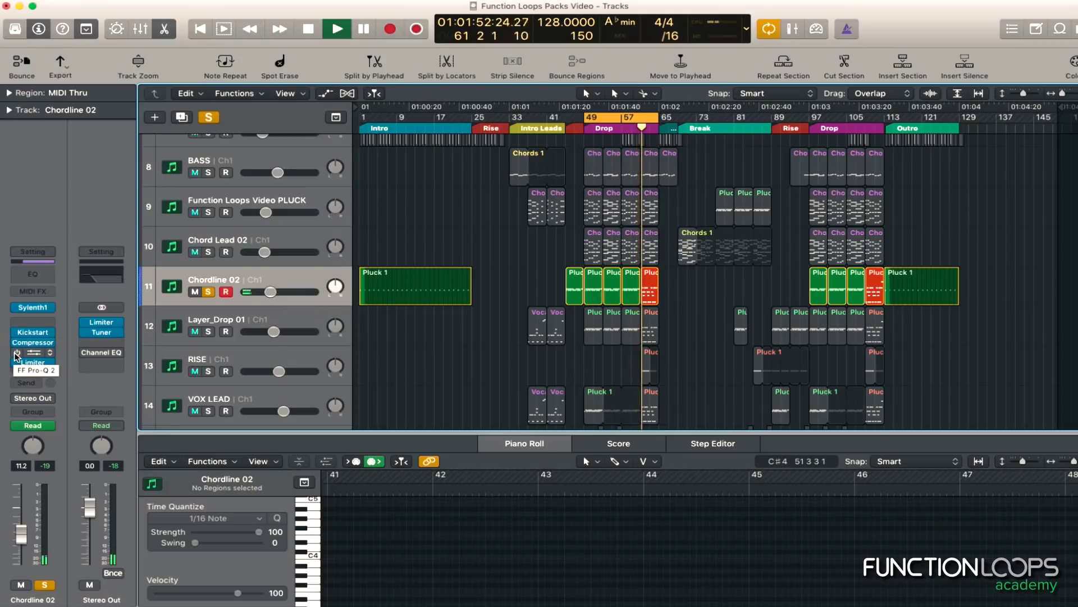
pyautogui.click(31, 356)
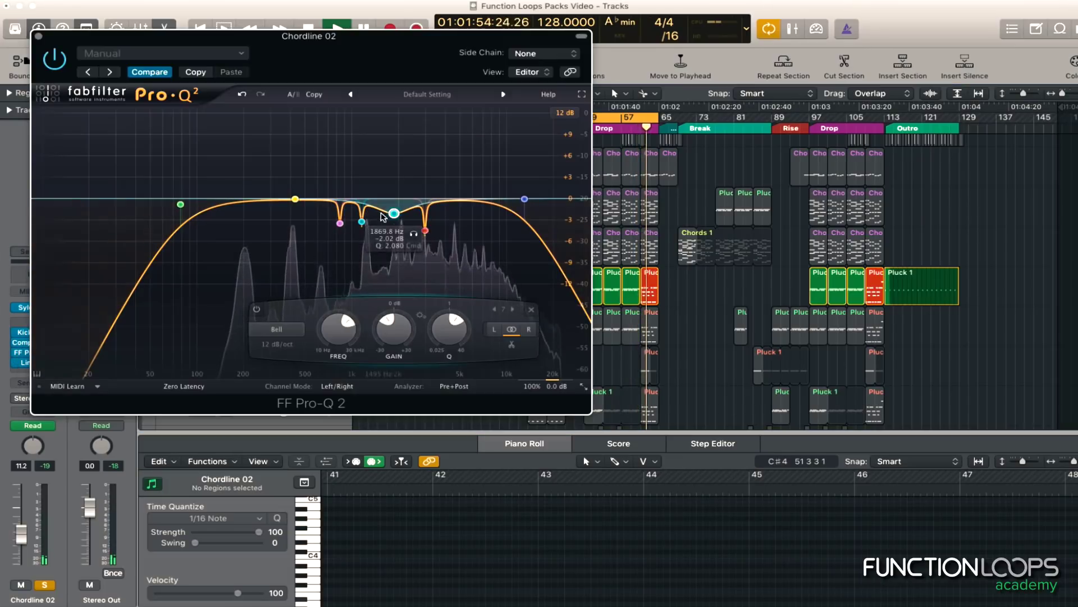
# Shift the wide dip to about 1824 Hz, add another of about -2 dB near 275 Hz, and lower the high cut to about 9.5 kHz
pyautogui.moveTo(395, 202); pyautogui.dragTo(393, 214)
pyautogui.moveTo(264, 199)
pyautogui.mouseDown()
pyautogui.moveTo(258, 219)
pyautogui.moveTo(266, 212)
pyautogui.mouseUp()
pyautogui.click(54, 59)
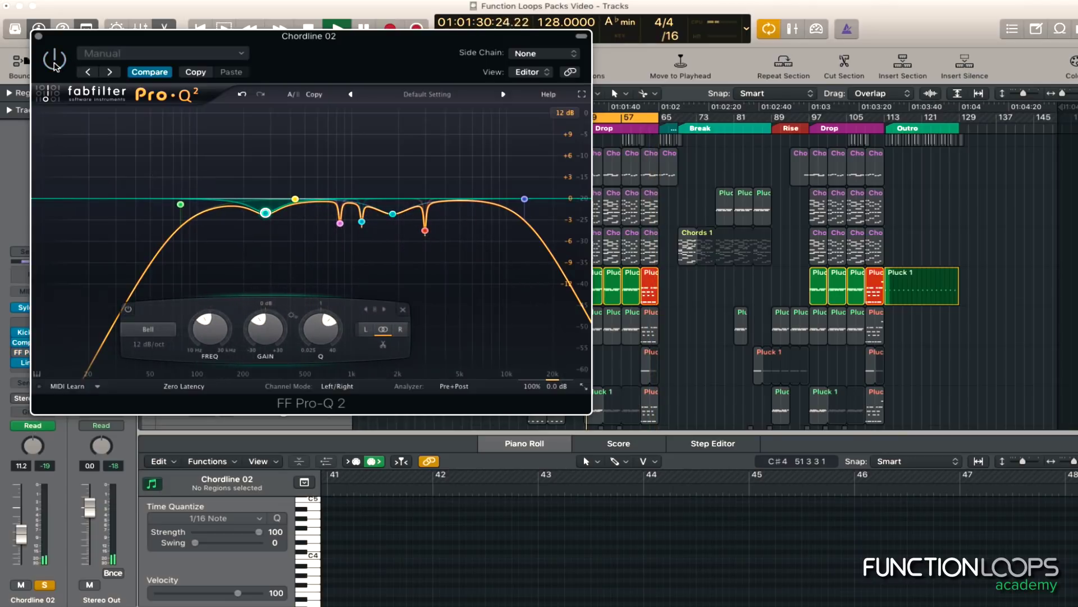
pyautogui.click(54, 65)
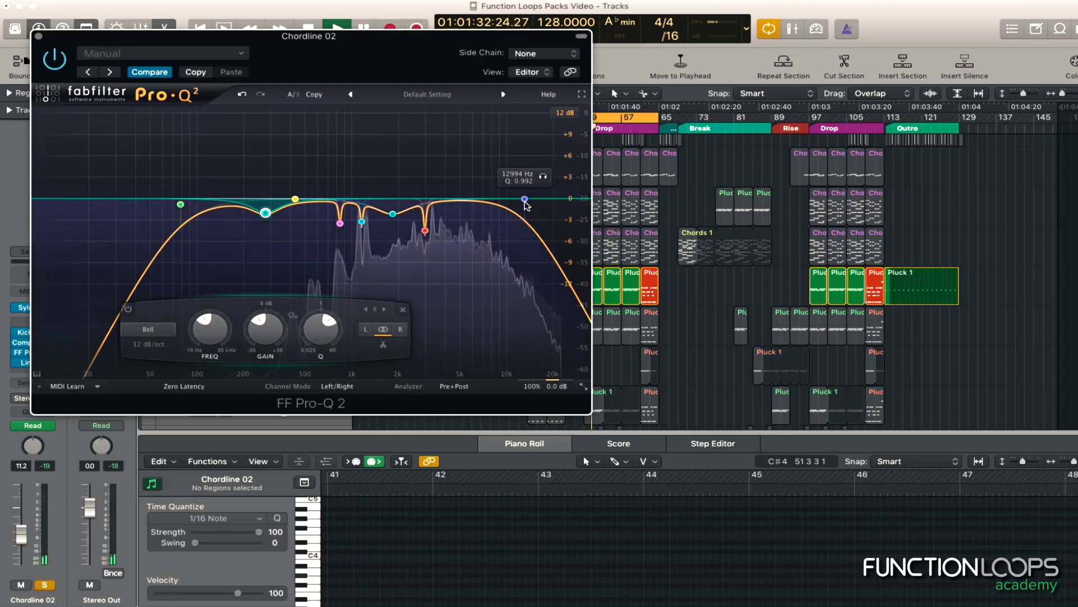
pyautogui.moveTo(524, 198); pyautogui.dragTo(503, 198)
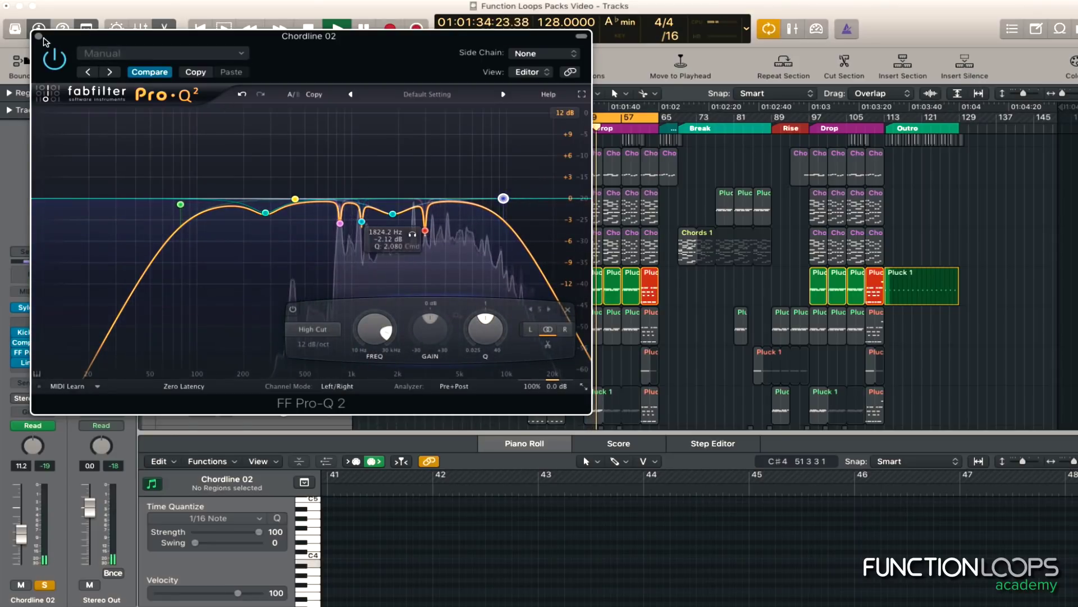
# Close Chordline 02's FF Pro-Q 2 and compare the sound with the EQ bypassed and active, restarting the drop
pyautogui.click(38, 36)
pyautogui.click(19, 353)
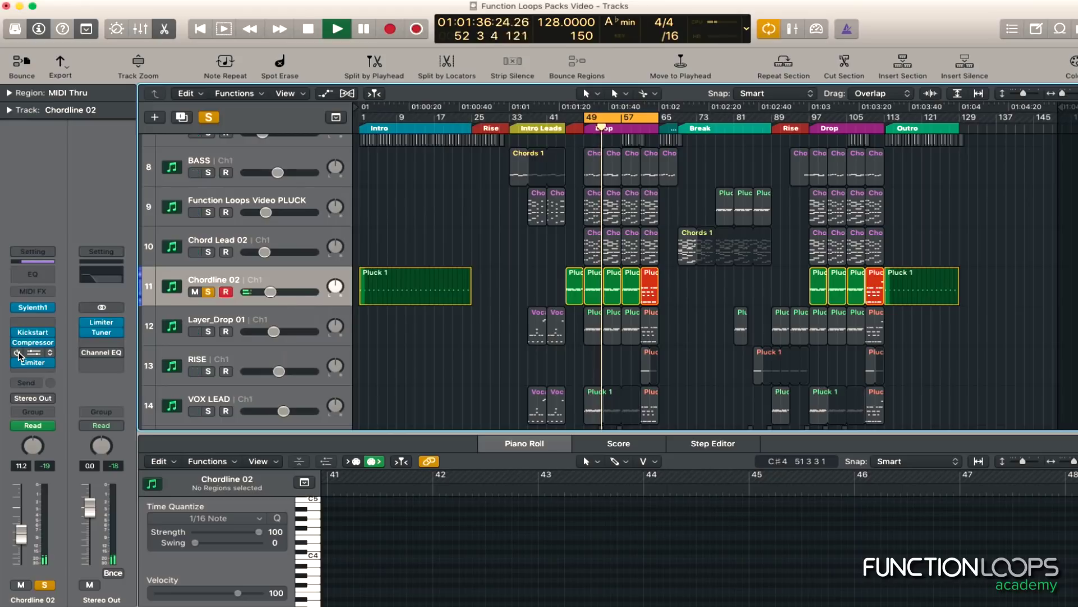
pyautogui.press('space')
pyautogui.press('space')
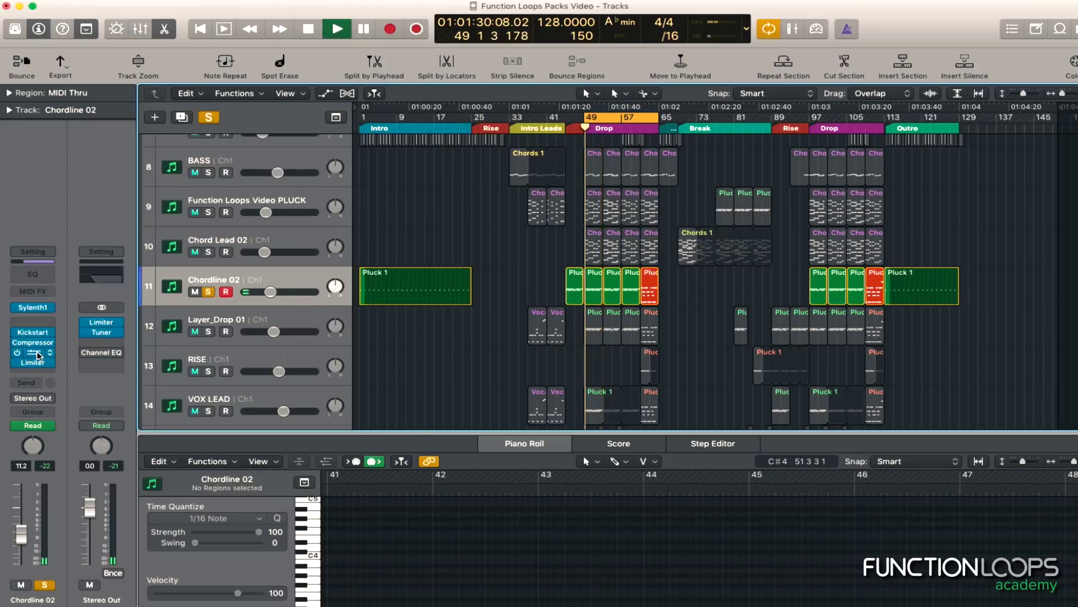
# Reopen Chordline 02's FF Pro-Q 2 and add a second narrow cut of about -6 dB near 846 Hz
pyautogui.click(33, 352)
pyautogui.moveTo(318, 210)
pyautogui.mouseDown()
pyautogui.moveTo(315, 153)
pyautogui.moveTo(321, 200)
pyautogui.mouseUp()
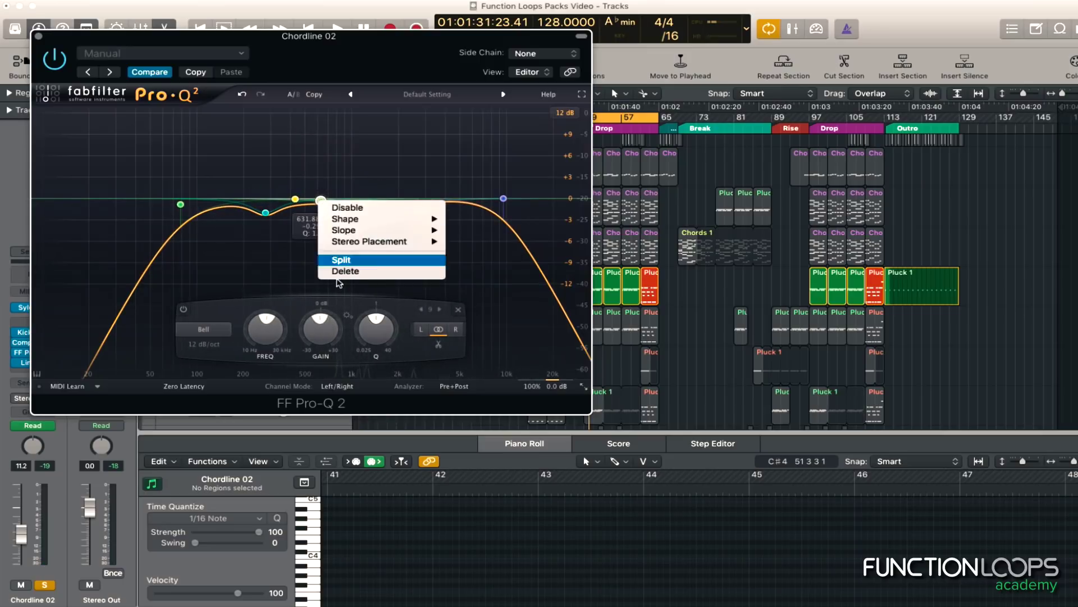
pyautogui.click(345, 270)
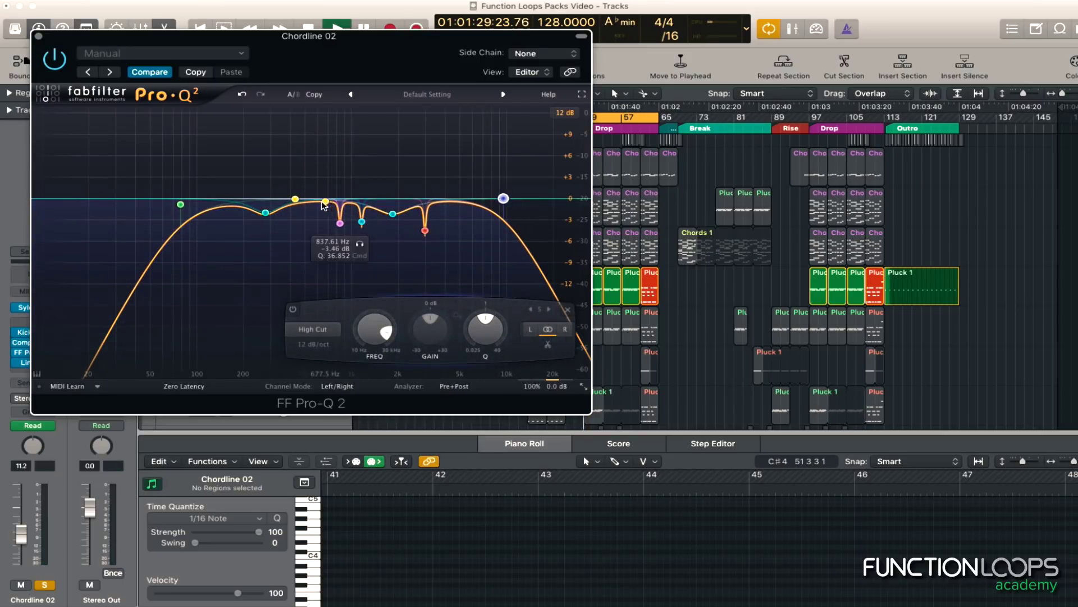
pyautogui.click(324, 202)
pyautogui.moveTo(313, 327); pyautogui.dragTo(308, 275)
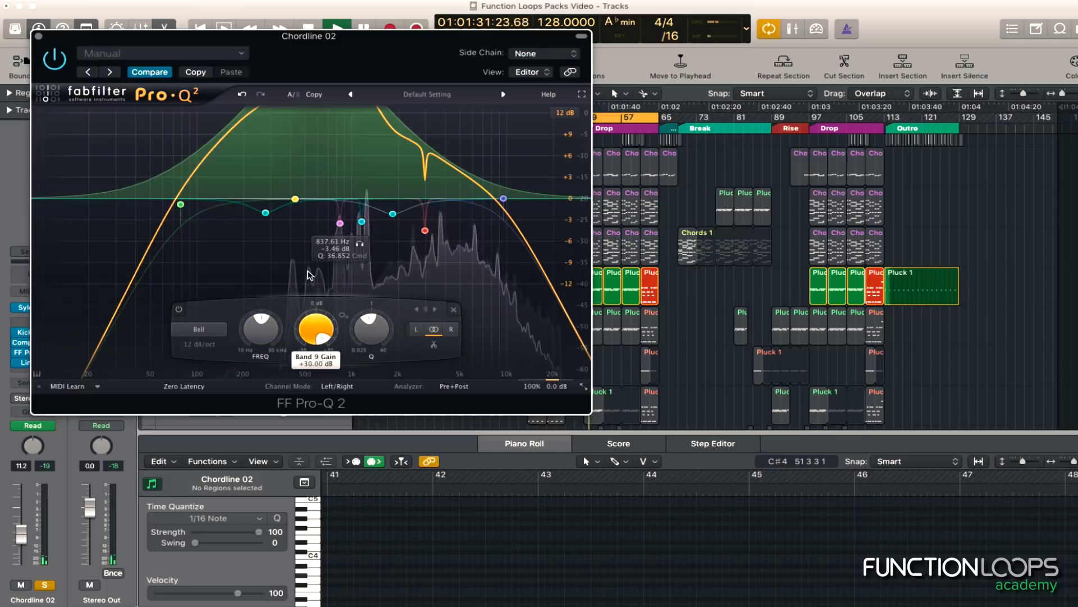
pyautogui.moveTo(369, 327); pyautogui.dragTo(366, 275)
pyautogui.moveTo(267, 326); pyautogui.dragTo(268, 320)
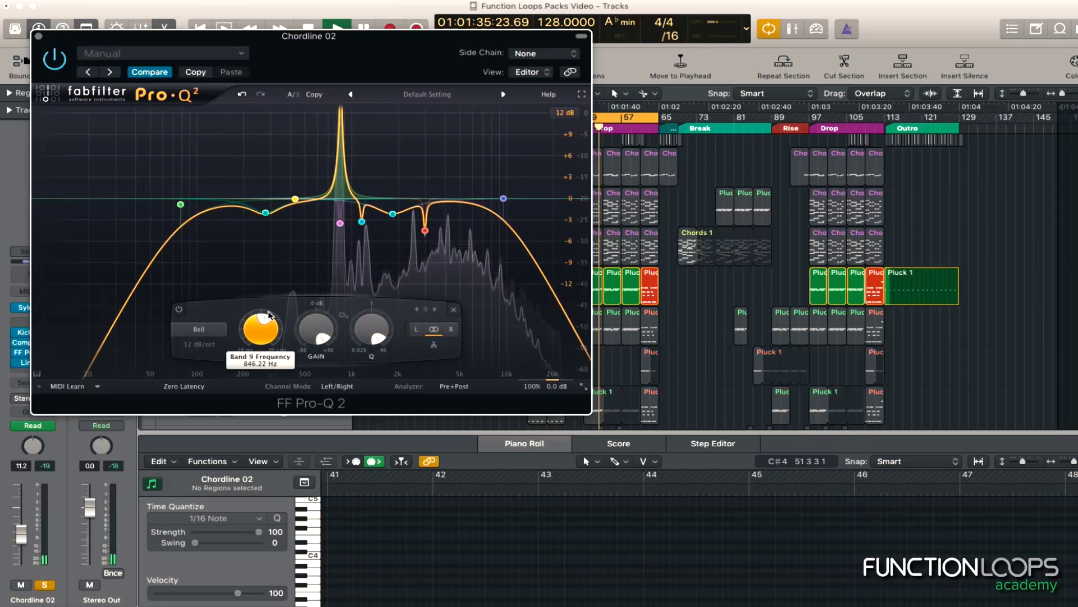
pyautogui.moveTo(316, 329); pyautogui.dragTo(326, 399)
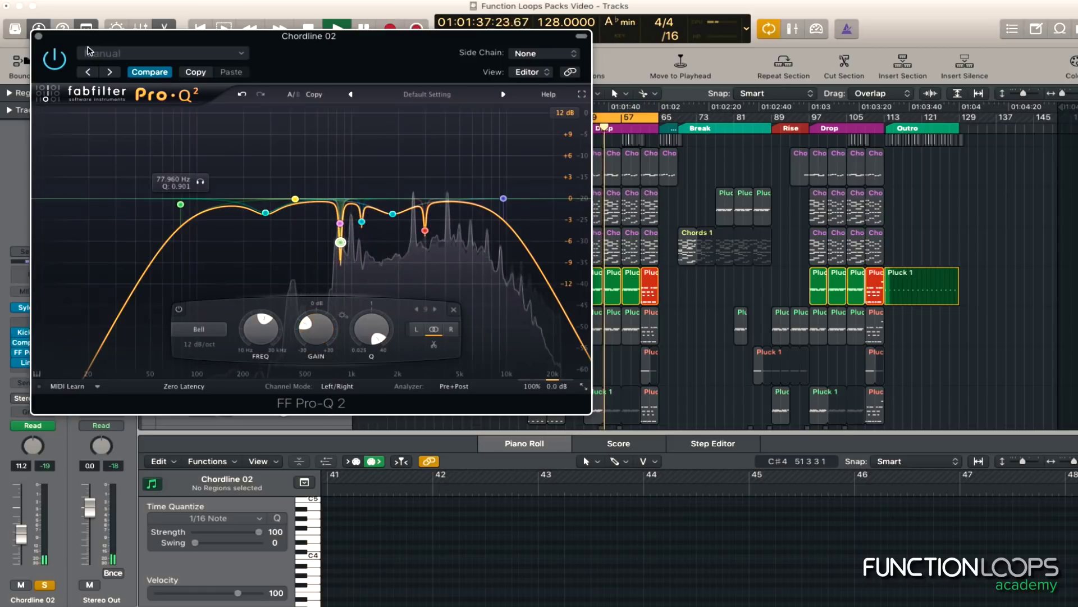
# Close the EQ and also solo Chord Lead 02, Function Loops Video PLUCK, BASS, the kick loop and Audio 8
pyautogui.press('super+w')
pyautogui.click(208, 251)
pyautogui.click(208, 212)
pyautogui.scroll(2, 245, 218)
pyautogui.click(207, 218)
pyautogui.scroll(3, 440, 262)
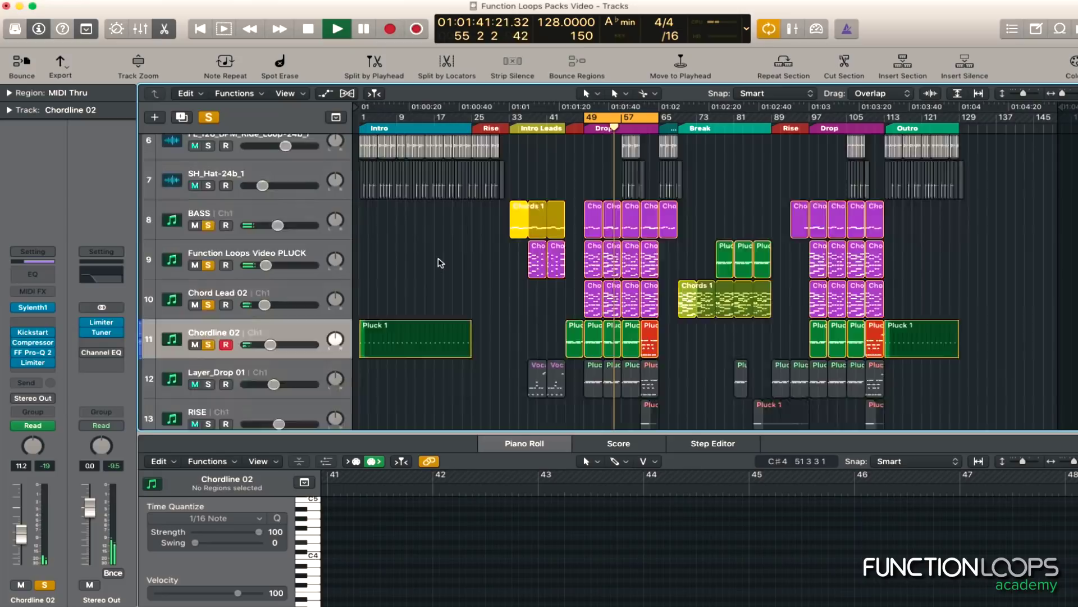
pyautogui.scroll(3, 577, 288)
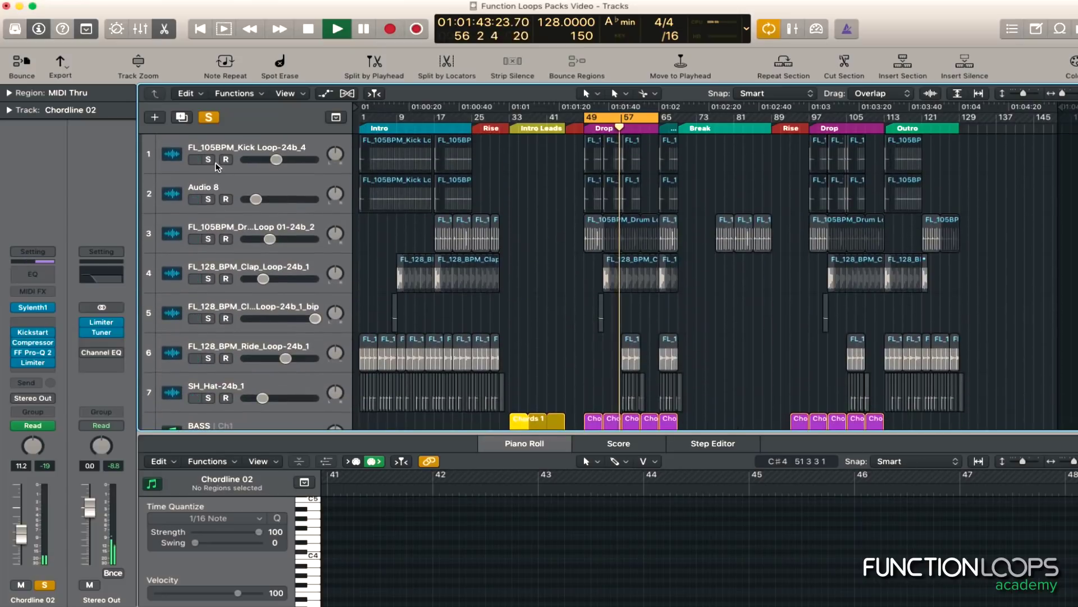
pyautogui.press('s')
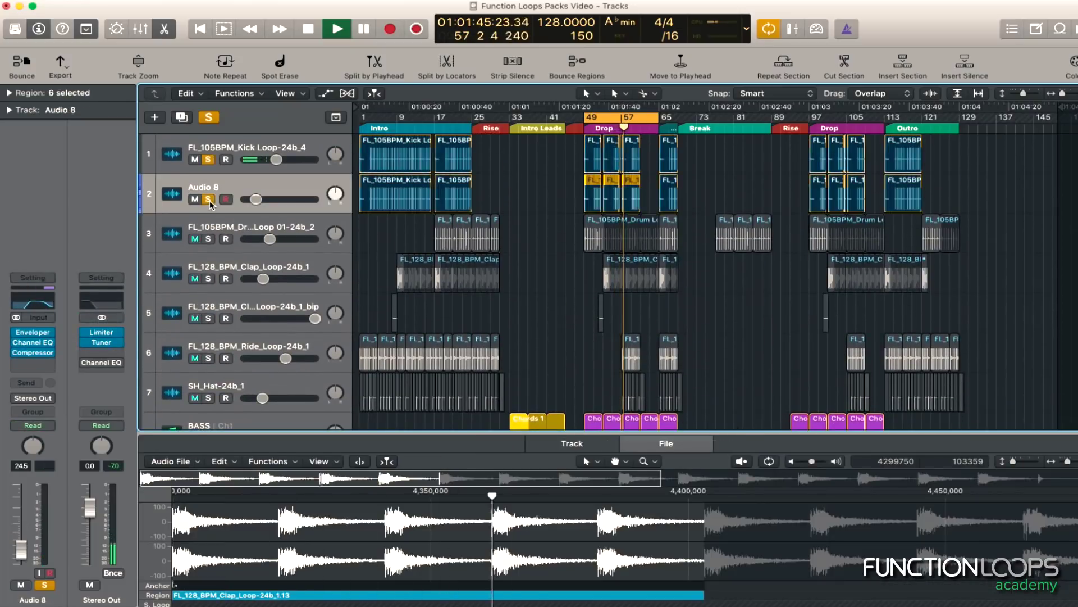
# Select Chordline 02, raise its volume to -4.7 dB while checking its Kickstart sidechain, and close Kickstart
pyautogui.scroll(-6, 505, 303)
pyautogui.click(292, 316)
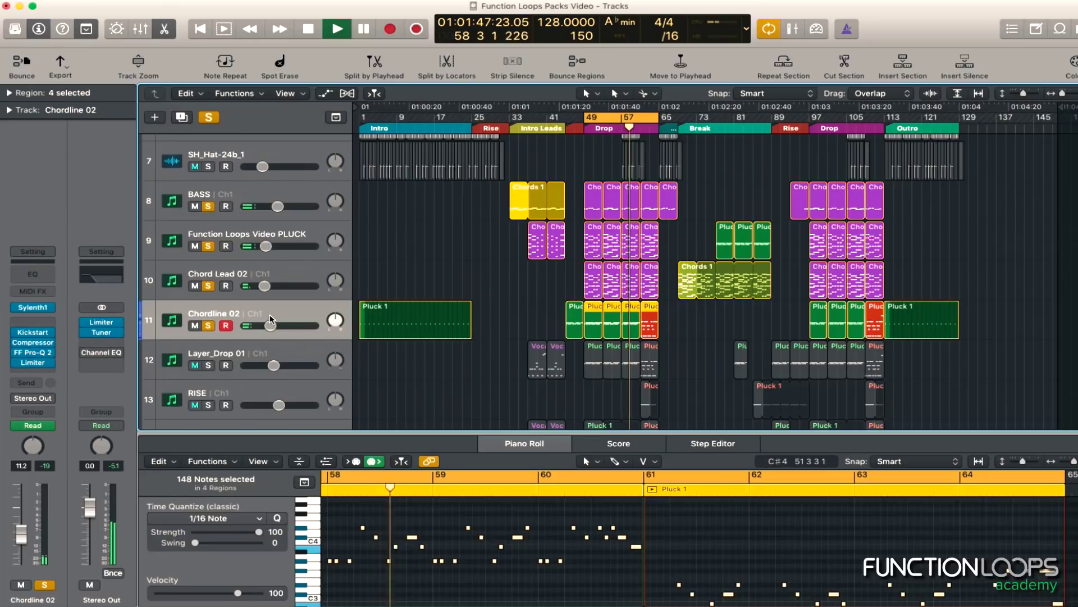
pyautogui.click(35, 334)
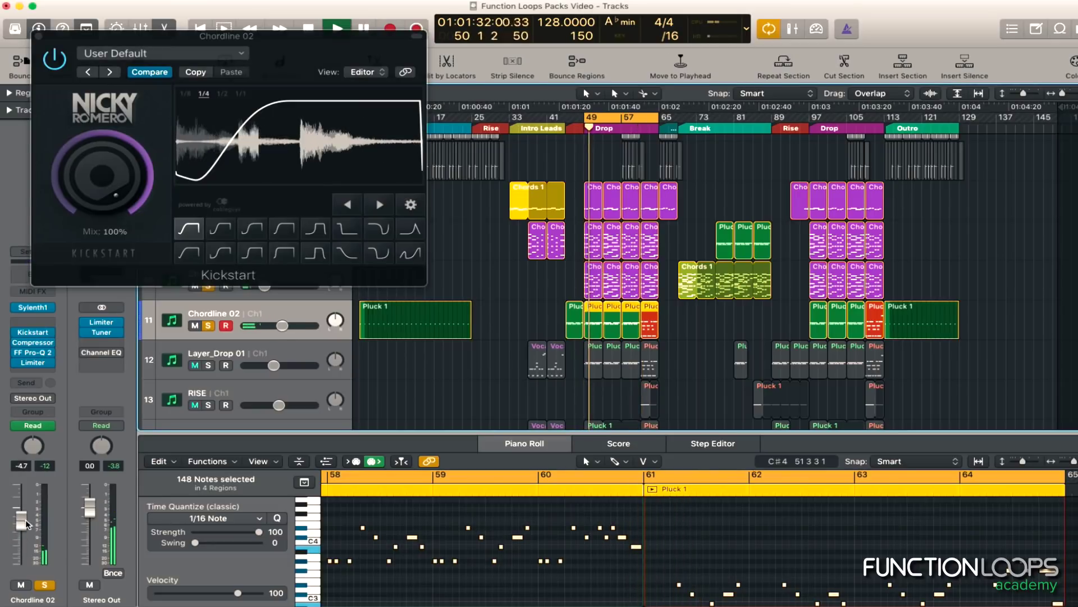
pyautogui.click(38, 36)
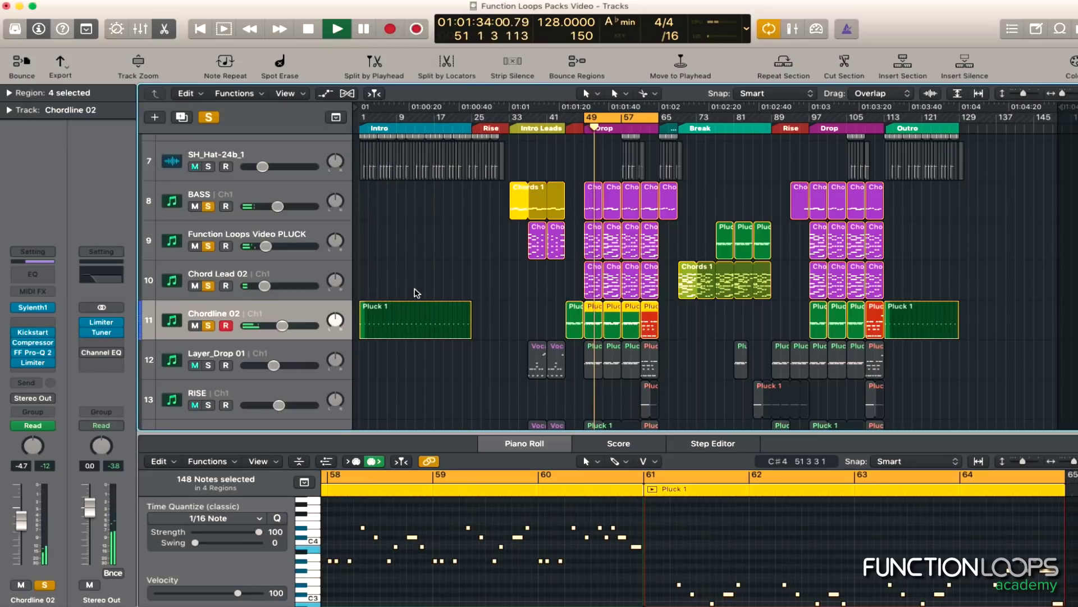
# Pull Chordline 02's volume fully down and raise Function Loops Video PLUCK to -12.6 dB, toggling the BASS and Chord Lead 02 solos to compare
pyautogui.scroll(5, 449, 242)
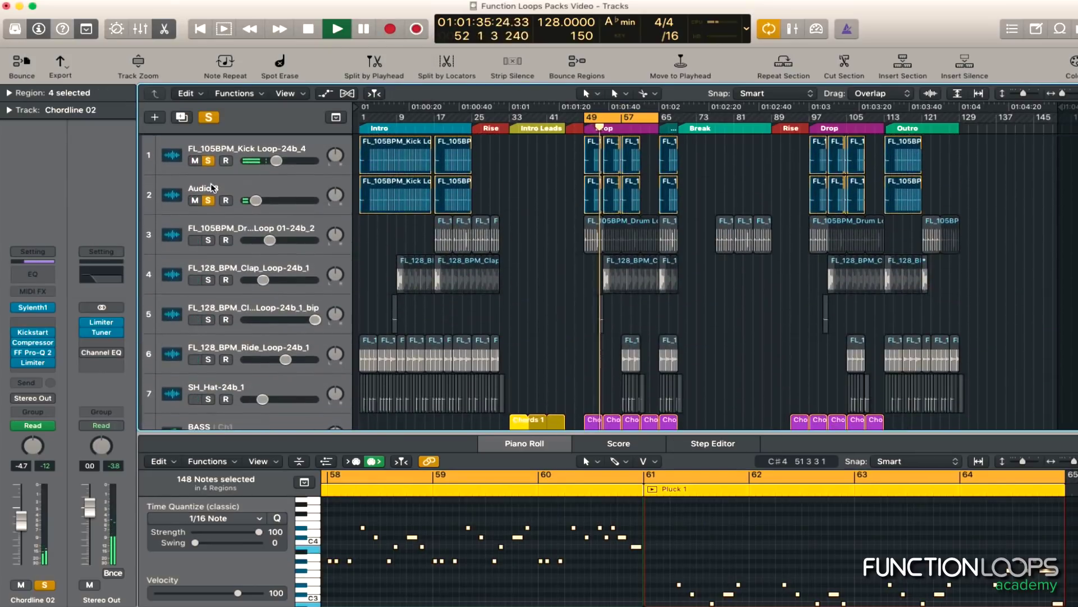
pyautogui.scroll(-5, 551, 336)
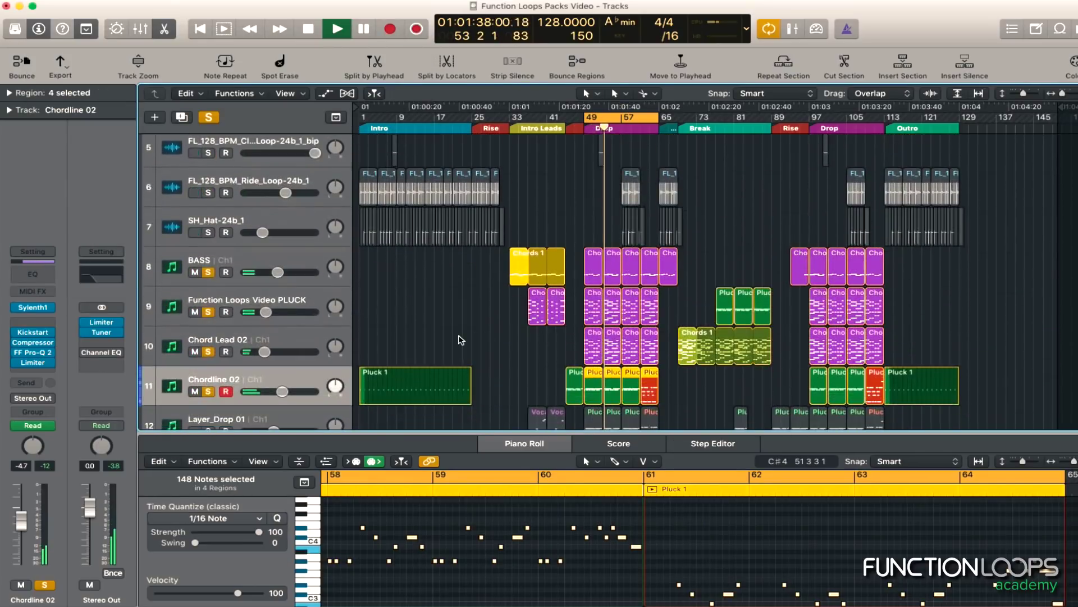
pyautogui.moveTo(262, 324); pyautogui.dragTo(207, 317)
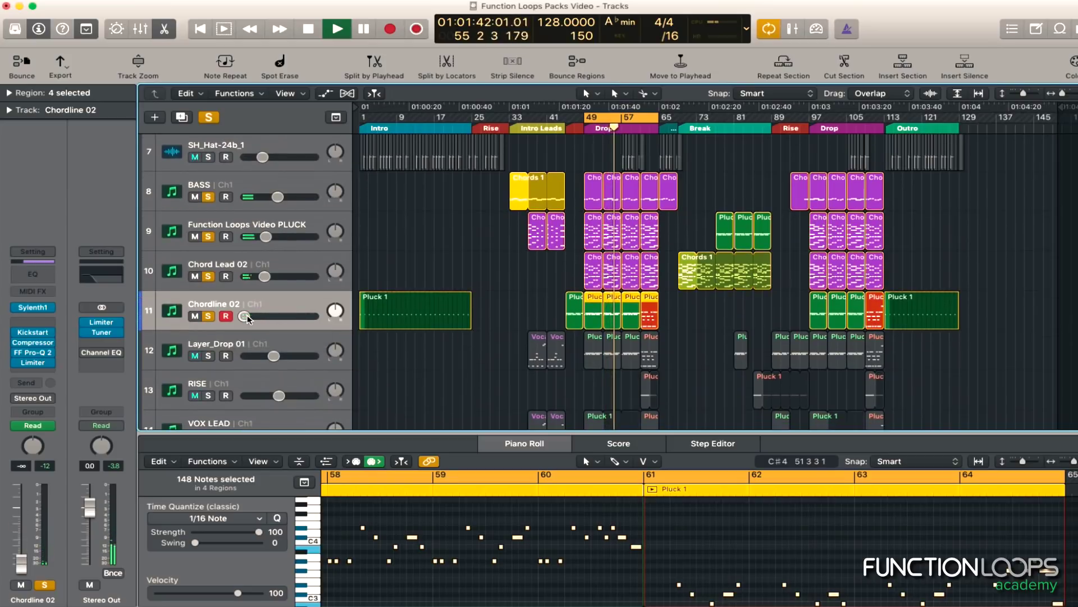
pyautogui.click(208, 198)
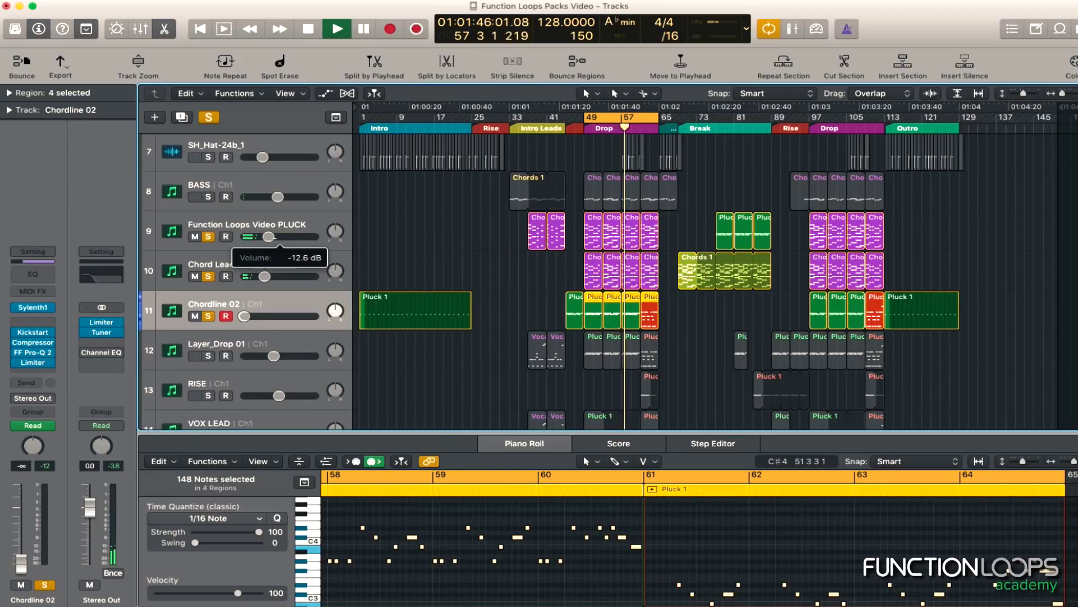
pyautogui.click(208, 196)
pyautogui.click(208, 276)
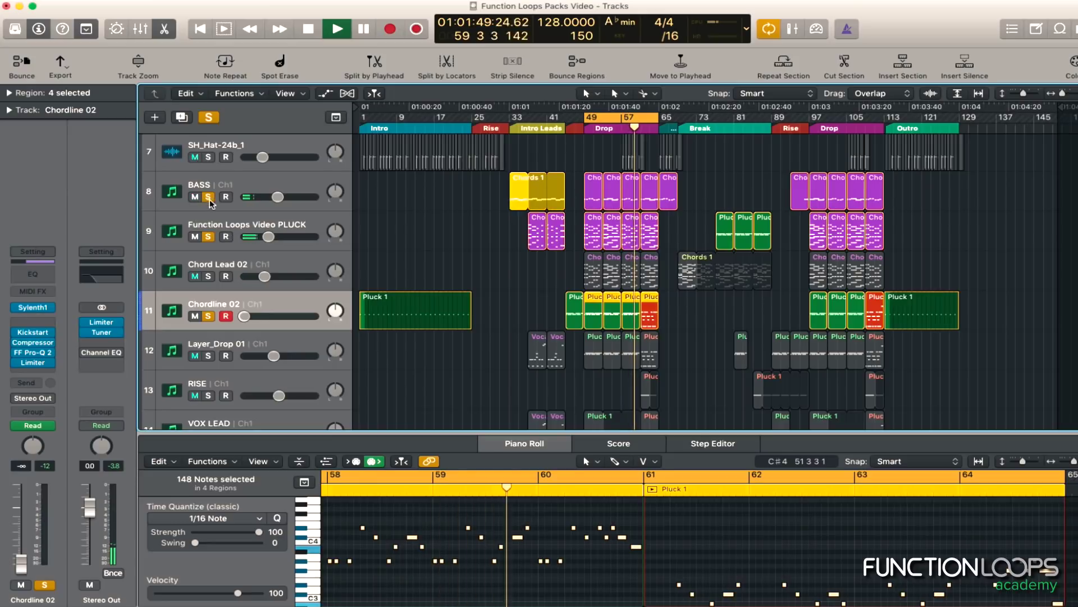
pyautogui.click(208, 276)
# Raise Chordline 02's volume to -8.0 dB and lower Chord Lead 02 slightly, restarting the drop to check the balance
pyautogui.moveTo(244, 316); pyautogui.dragTo(274, 316)
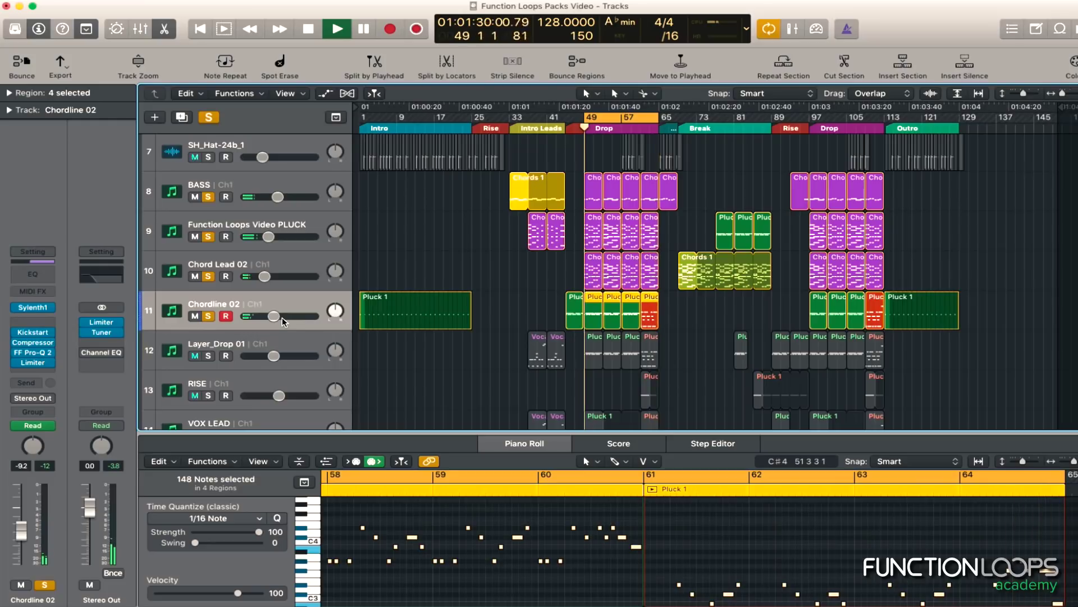
pyautogui.moveTo(277, 318); pyautogui.dragTo(275, 316)
pyautogui.press('space')
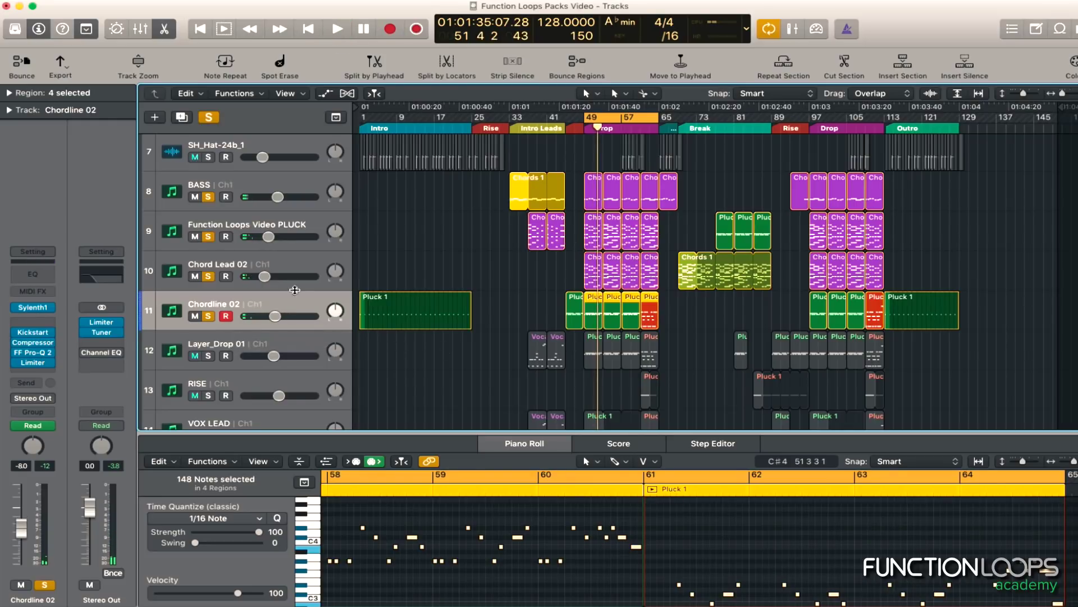
pyautogui.press('space')
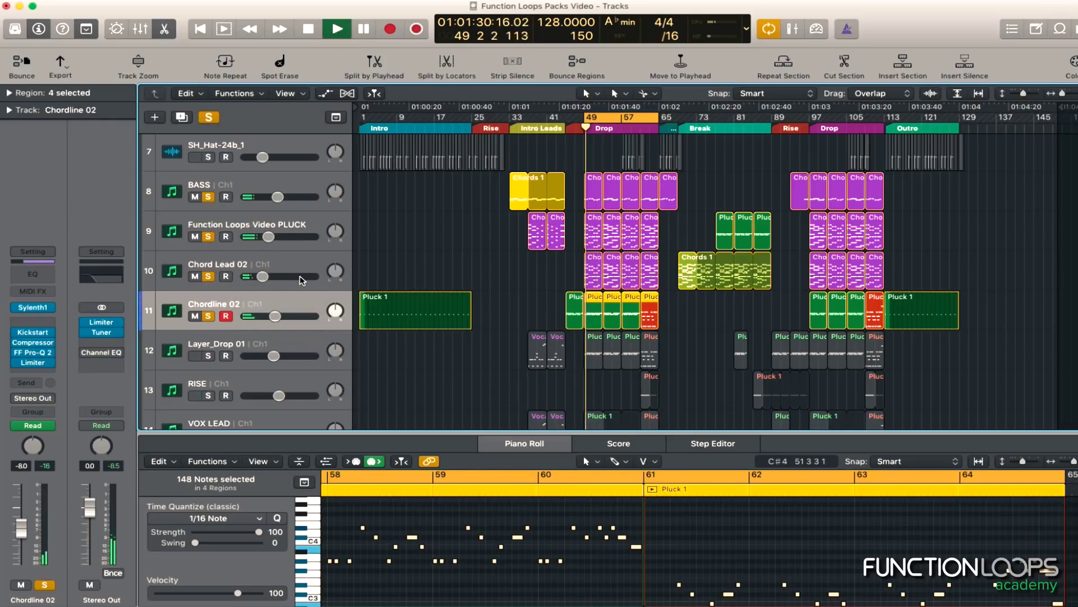
# Unsolo BASS, Chord Lead 02 and Chordline 02 during playback to hear the pluck with the kick
pyautogui.scroll(-1, 461, 320)
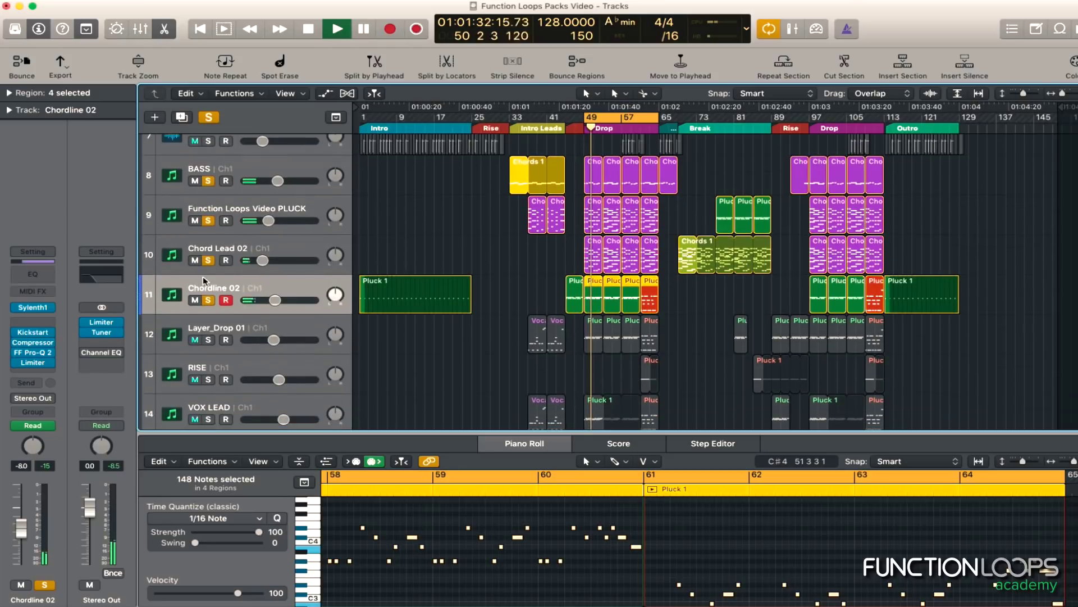
pyautogui.click(207, 181)
pyautogui.click(209, 260)
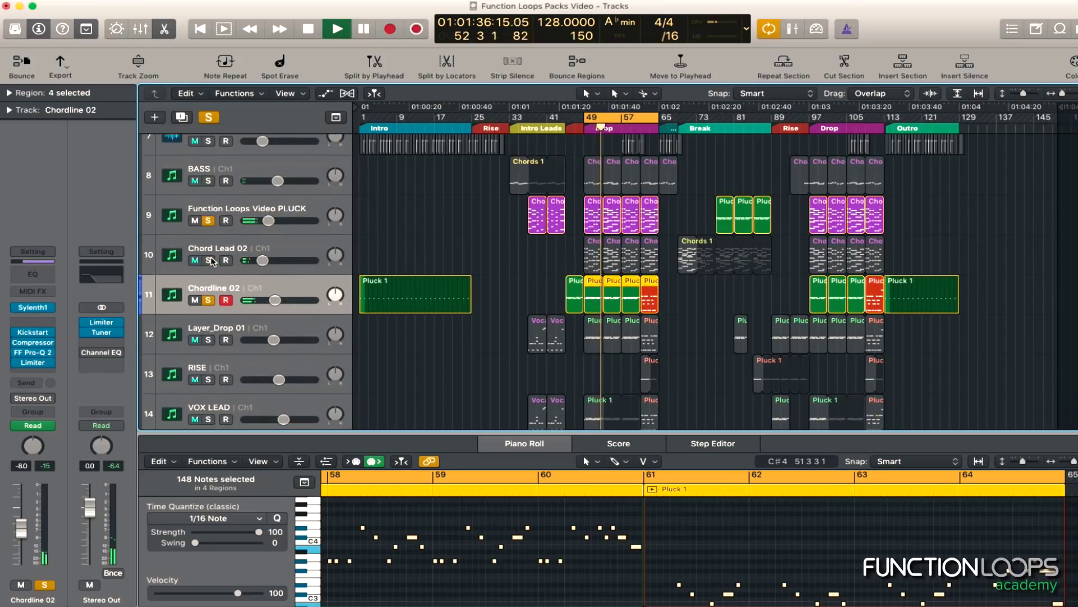
pyautogui.click(209, 300)
# Rebuild the mix by ear, soloing BASS, toggling the pluck's solo, re-soloing Chord Lead 02 and Chordline 02, and stop playback
pyautogui.click(211, 180)
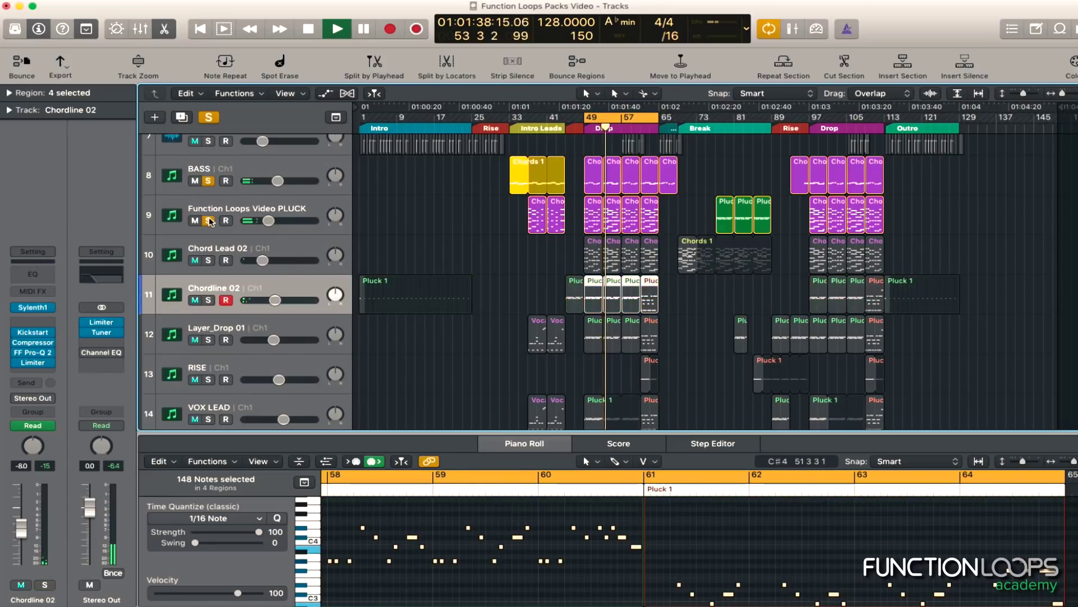
pyautogui.click(210, 219)
pyautogui.click(210, 220)
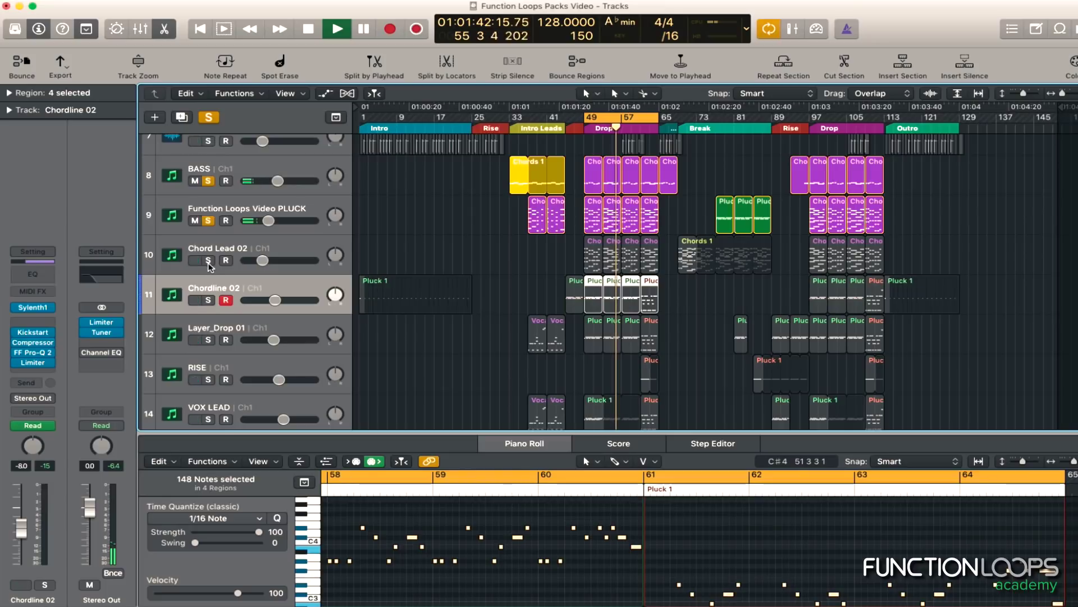
pyautogui.click(208, 261)
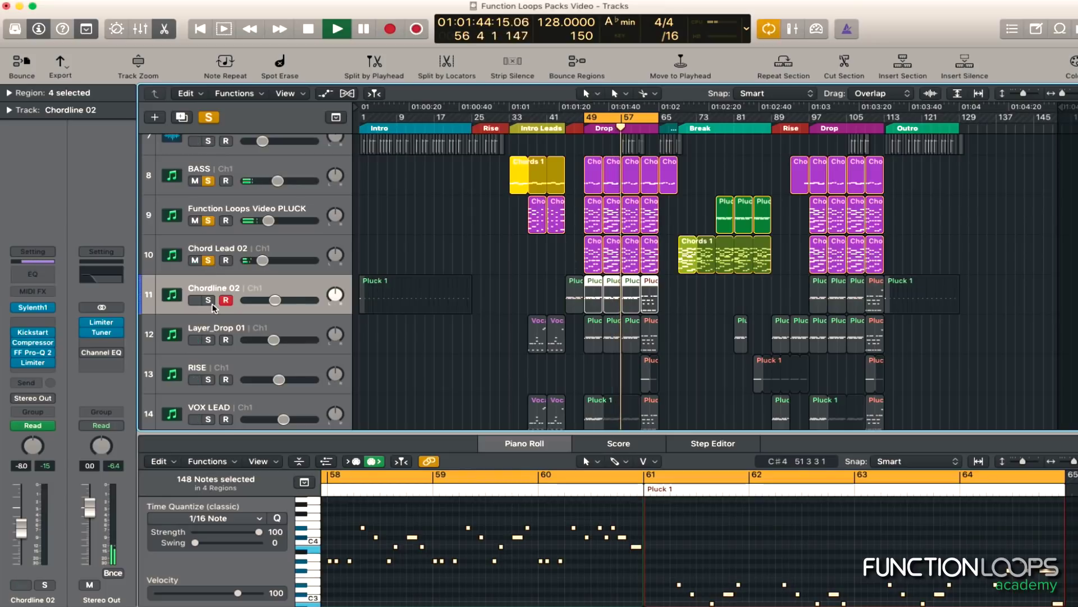
pyautogui.click(209, 300)
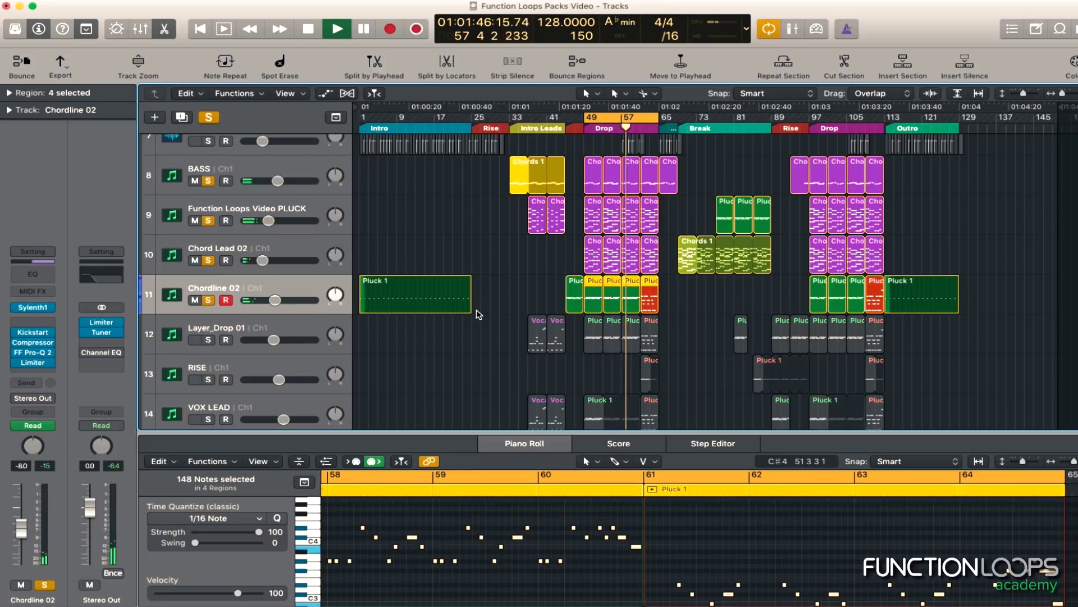
pyautogui.scroll(-1, 477, 314)
pyautogui.press('space')
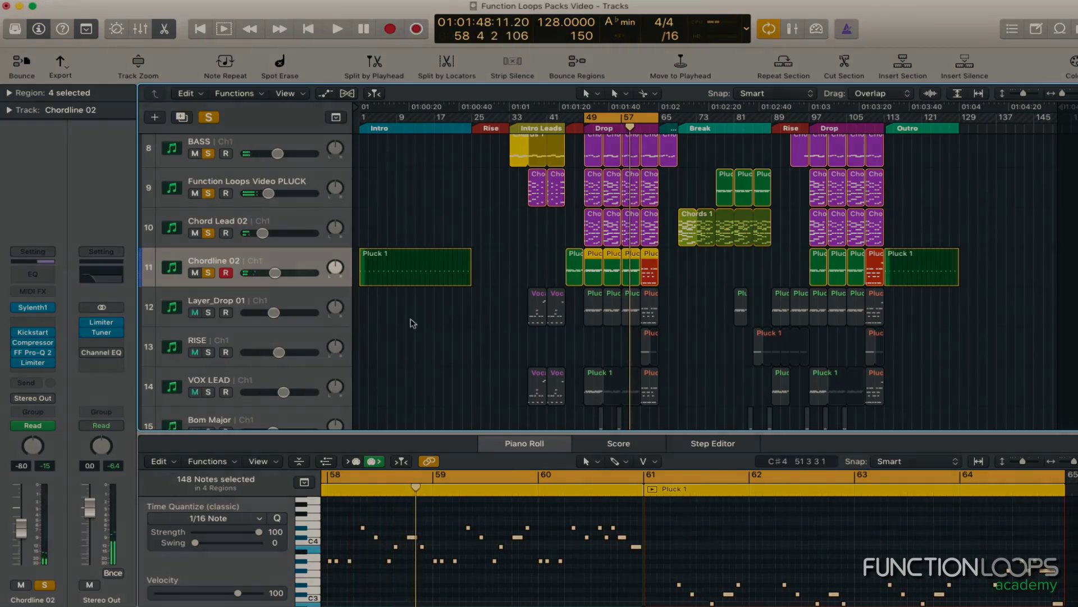